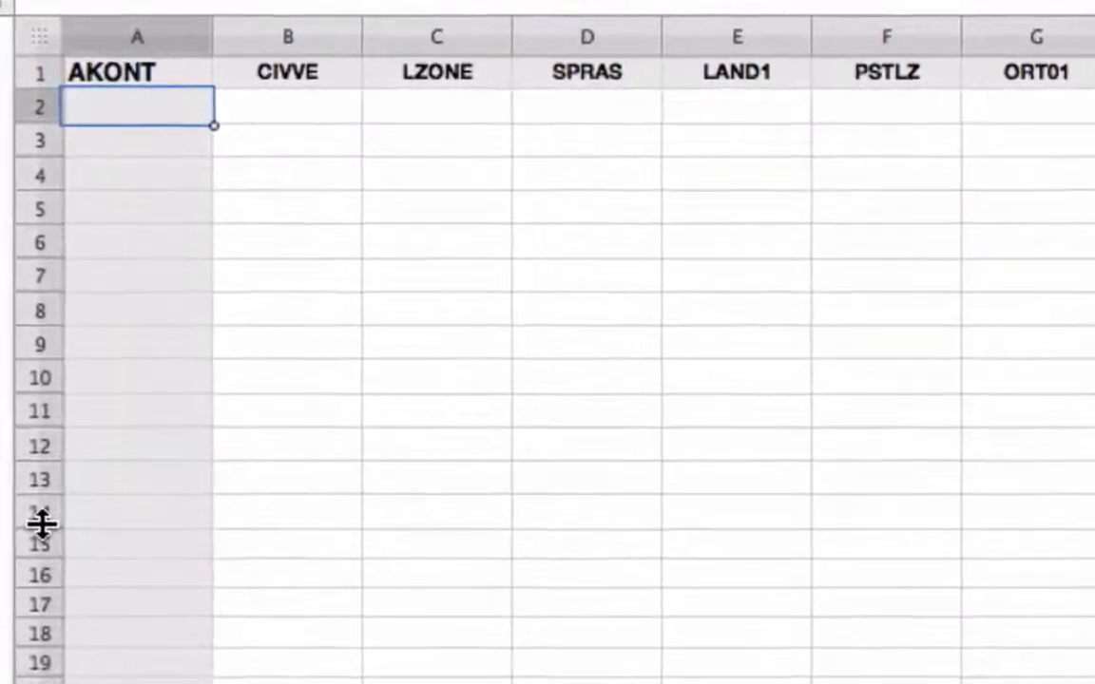
- Fill row 2 with the reconciliation account number in AKONT, X in CIVVE and 00000001 in LZONE
type("140000")
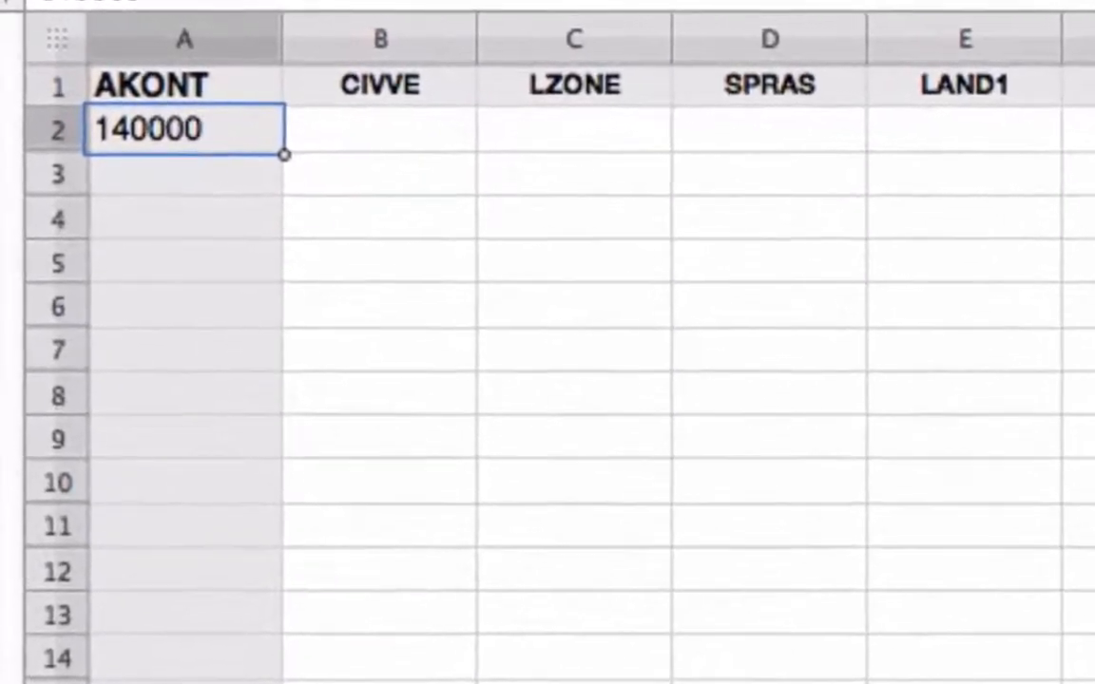
key("Tab")
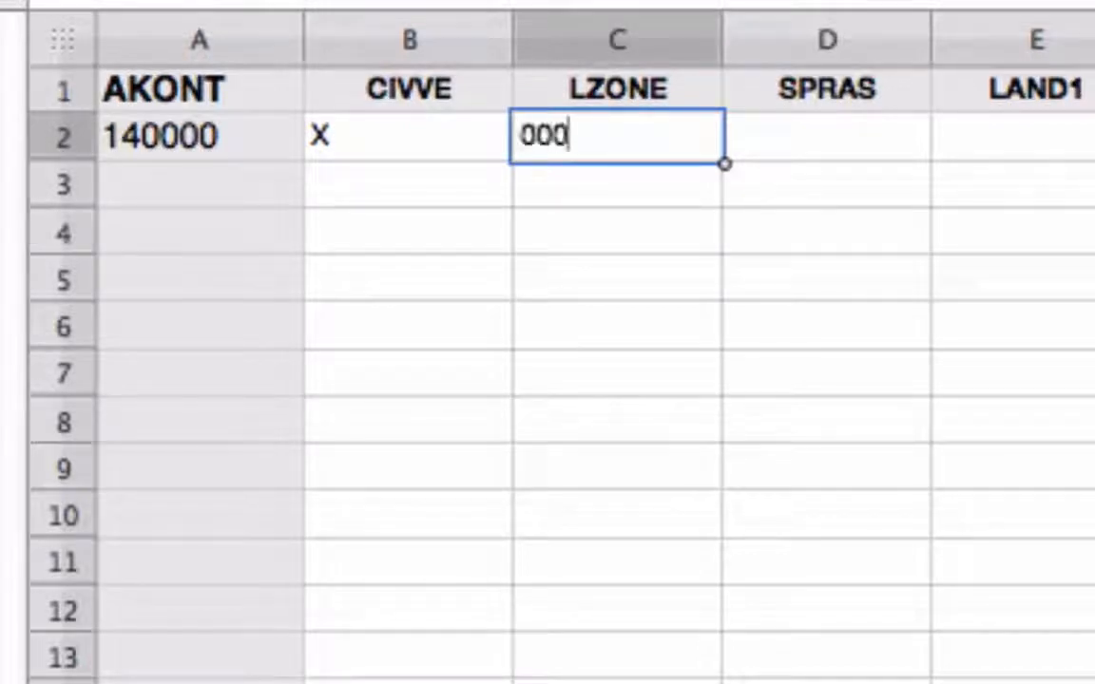
type("1")
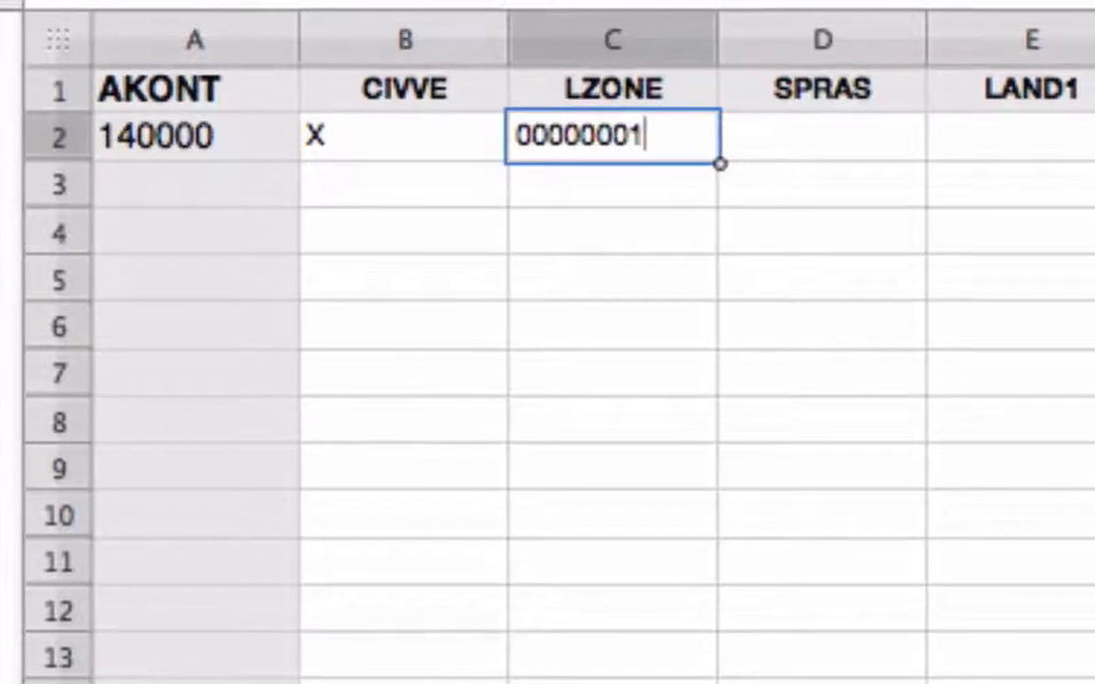
key("Tab")
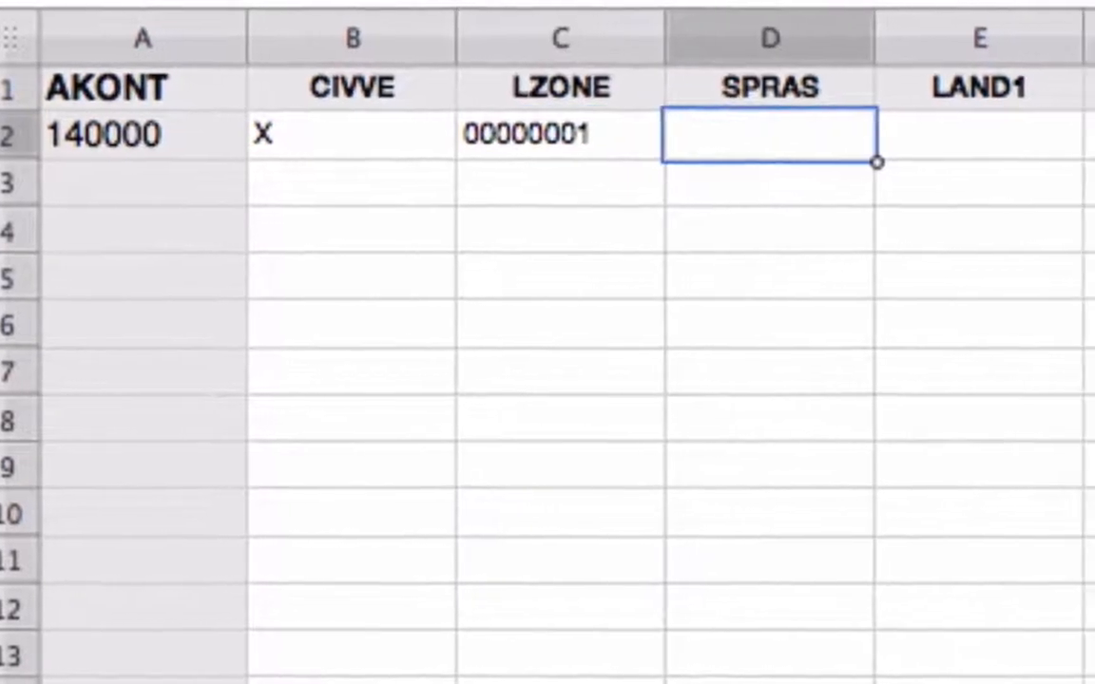
- Enter the language EN under SPRAS and the country US under LAND1 in row 2
type("EN")
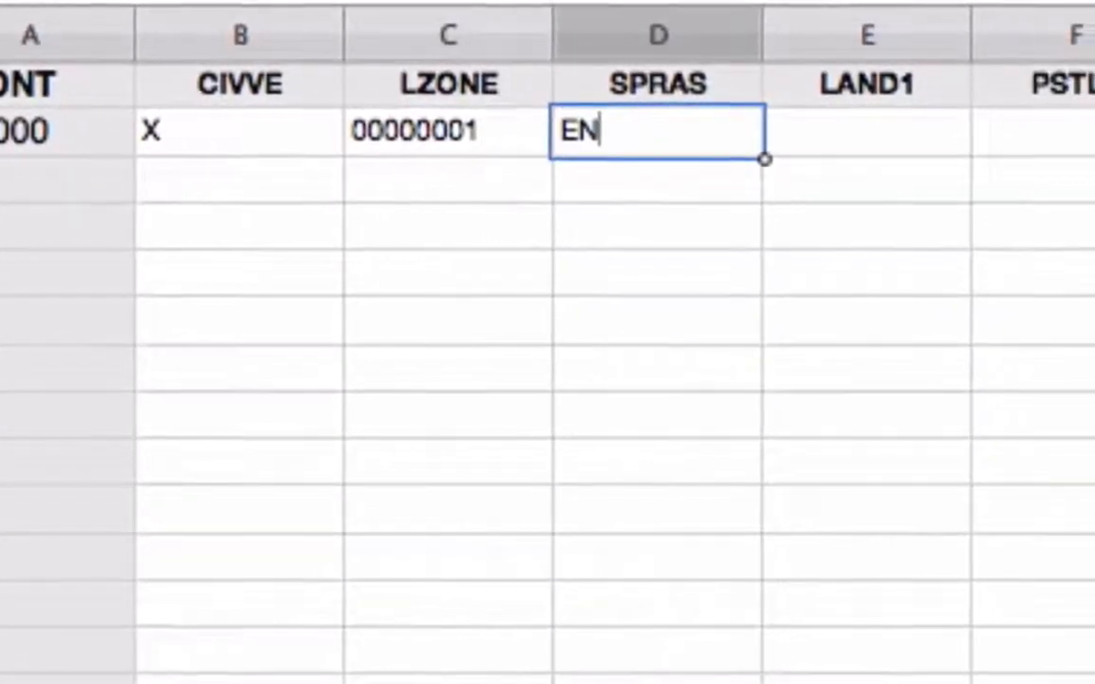
key("Tab")
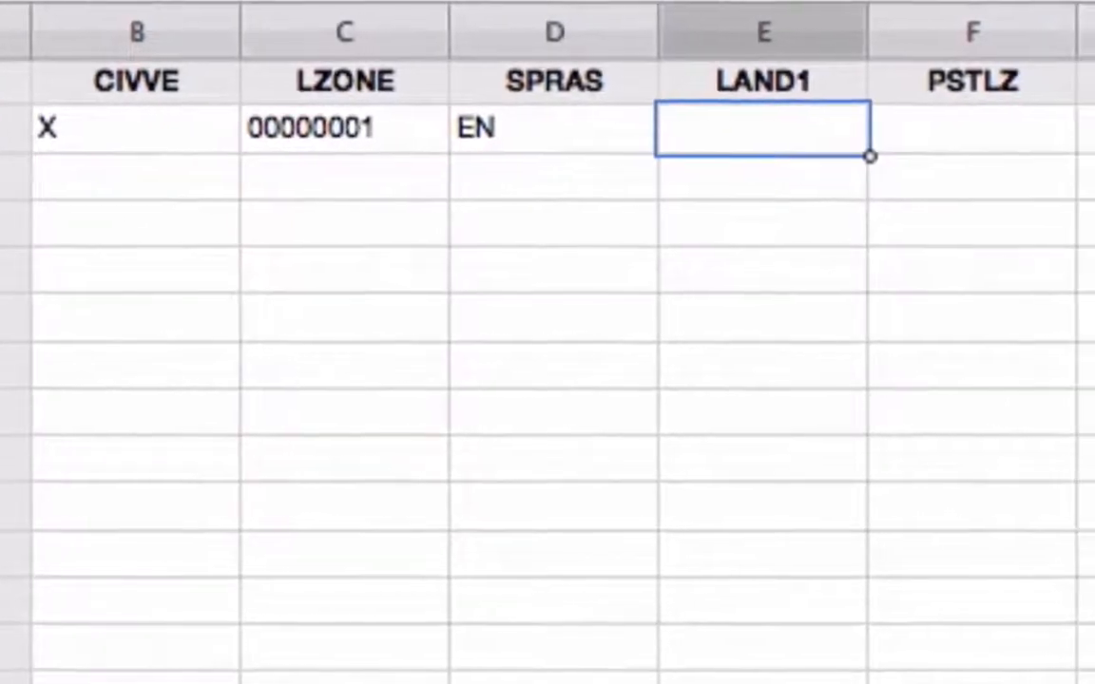
type("US")
key("Tab")
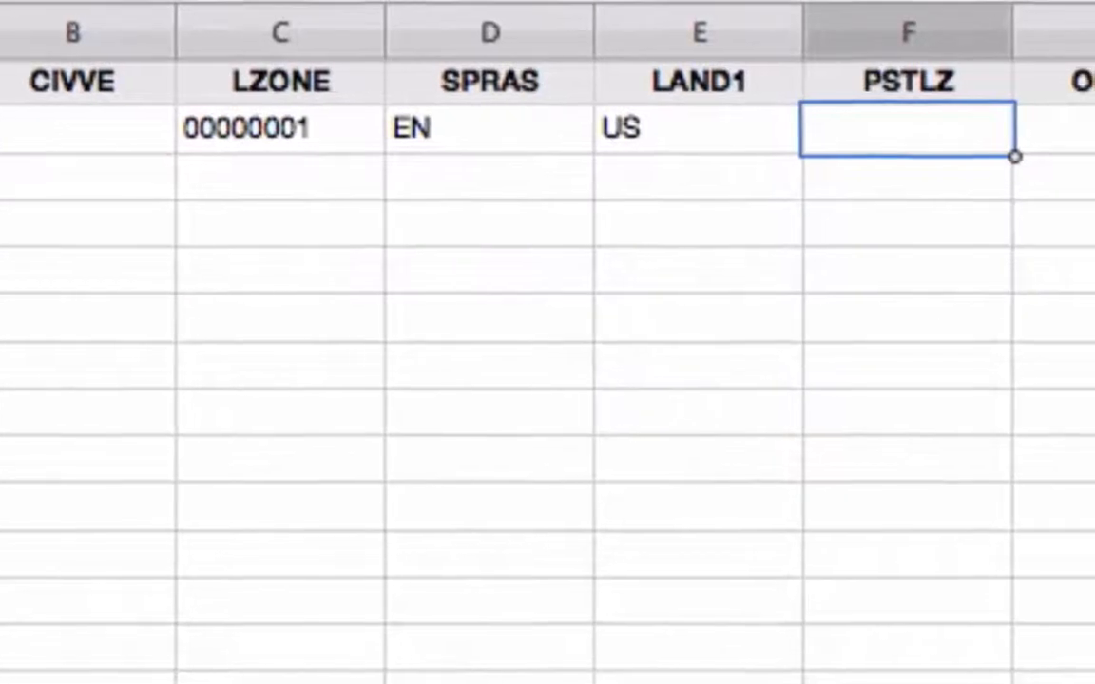
- Complete the first customer's address in row 2 with the postal code in PSTLZ, Miami in ORT01 and the street address in STRAS
type("088")
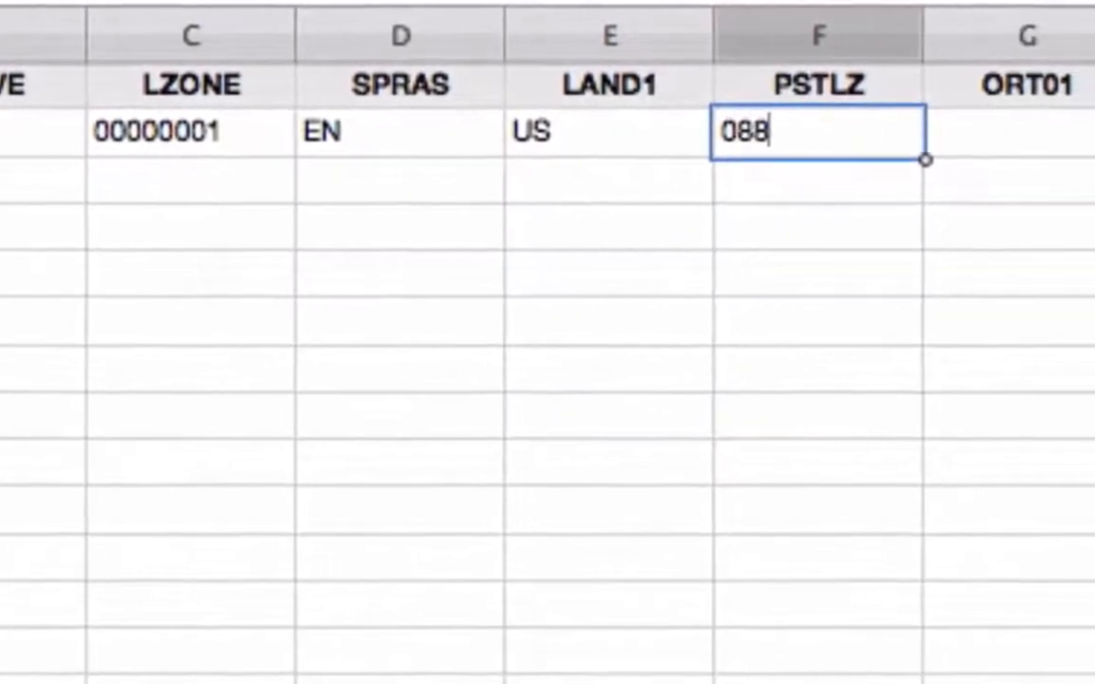
type("10")
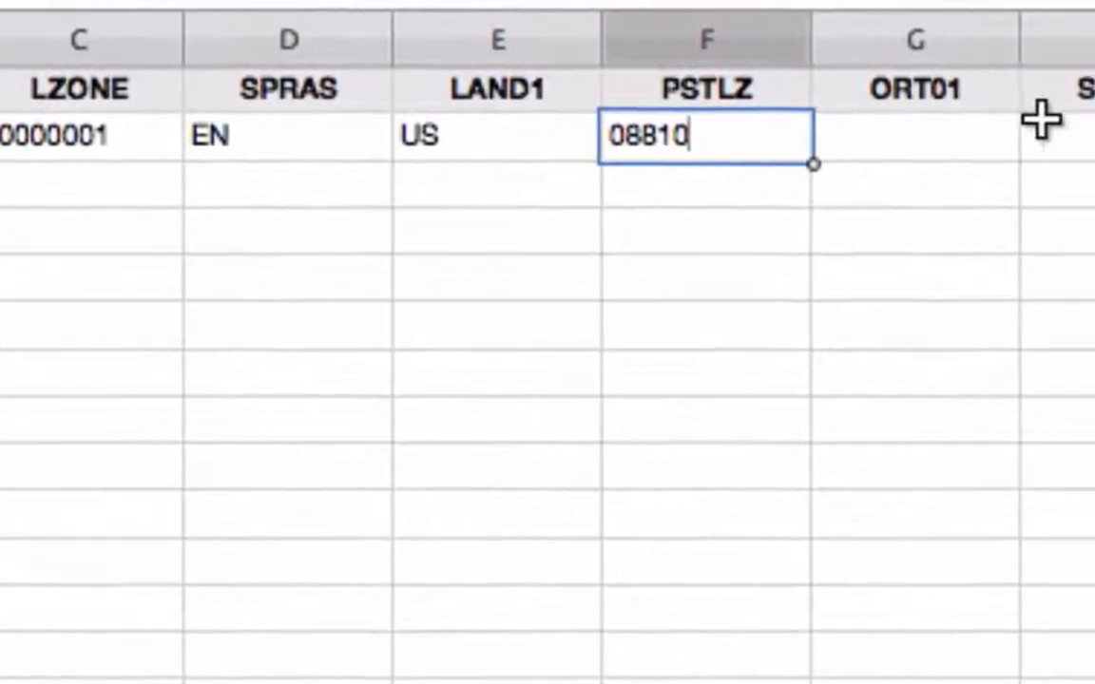
left_click(910, 130)
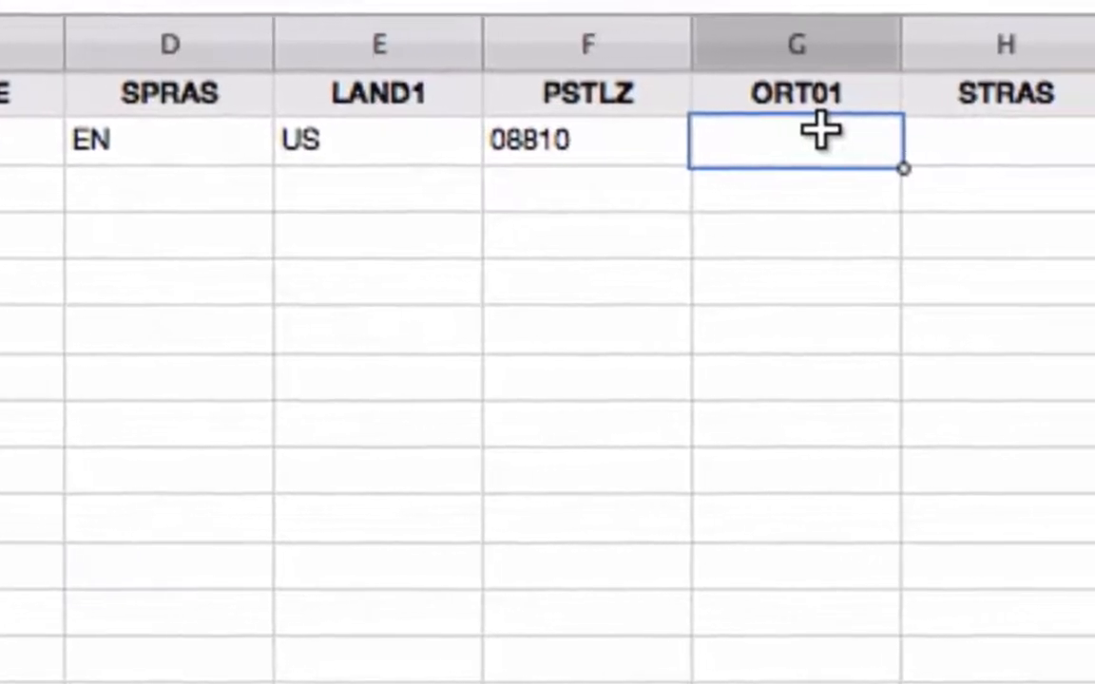
double_click(792, 132)
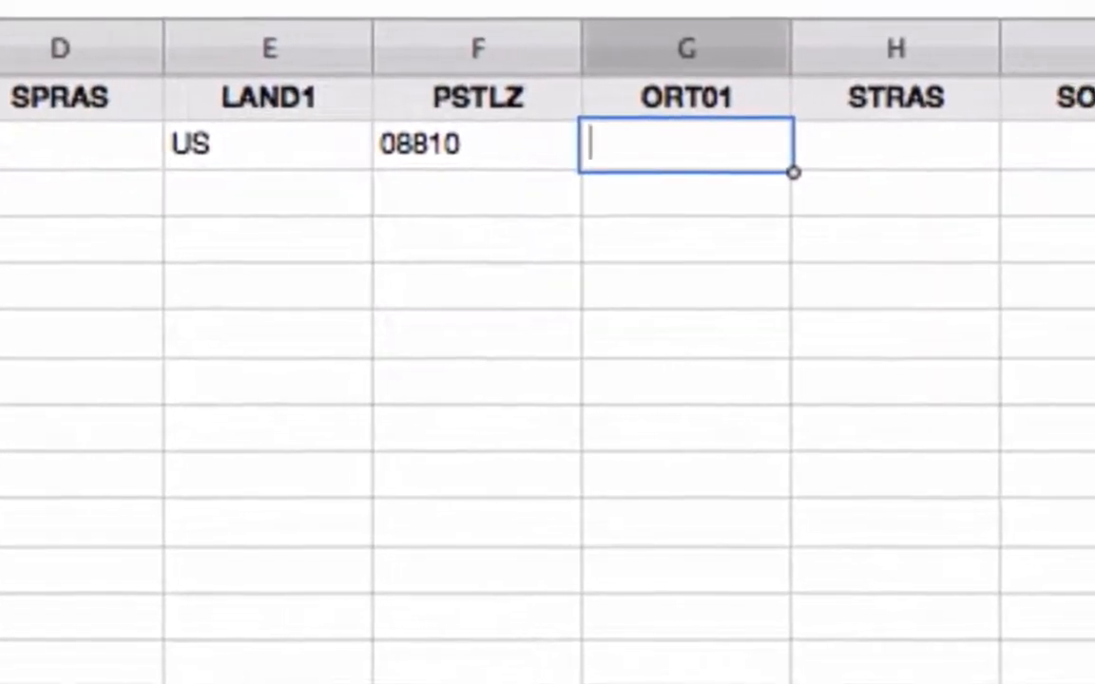
type("Miami")
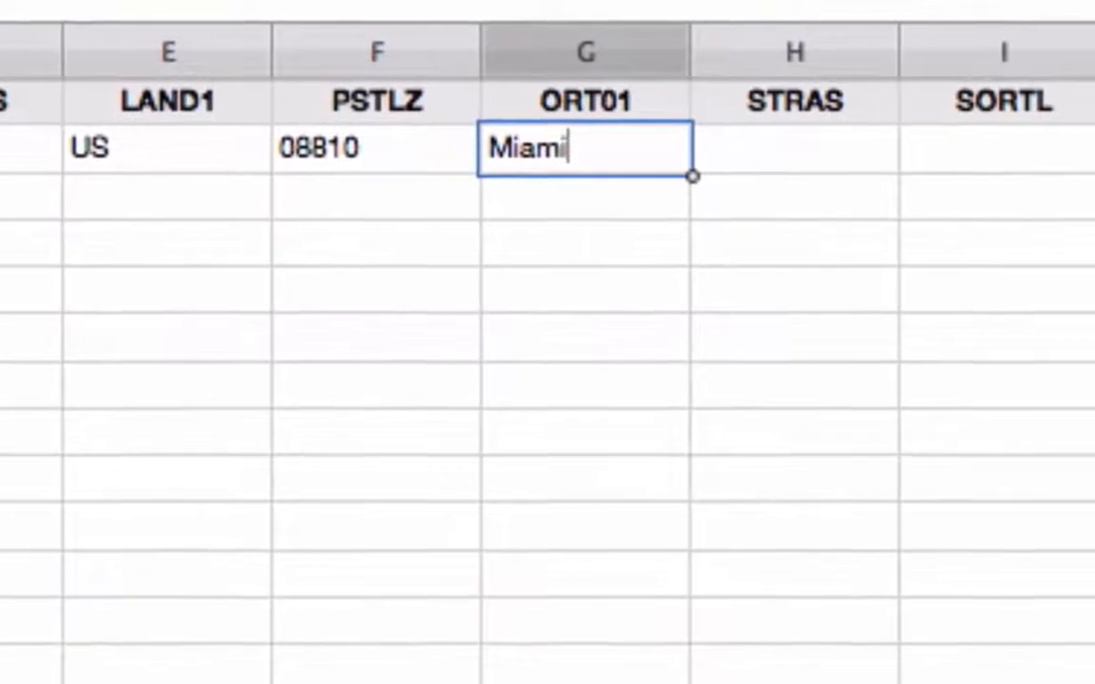
key("Tab")
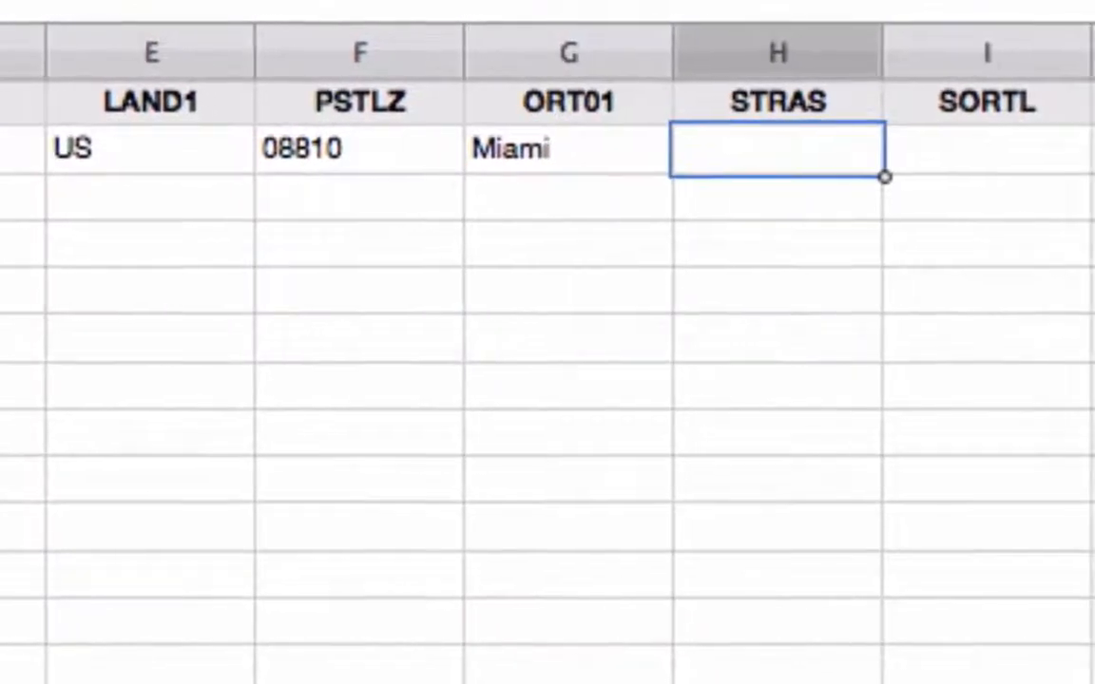
type("100 Je")
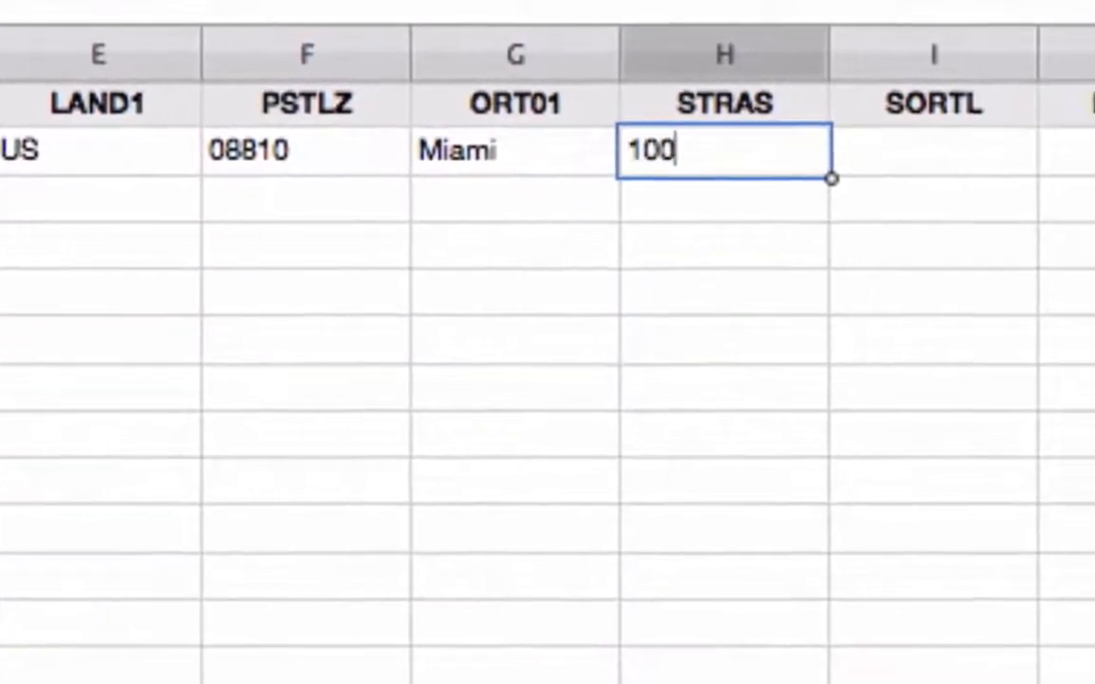
type("fferson Dr")
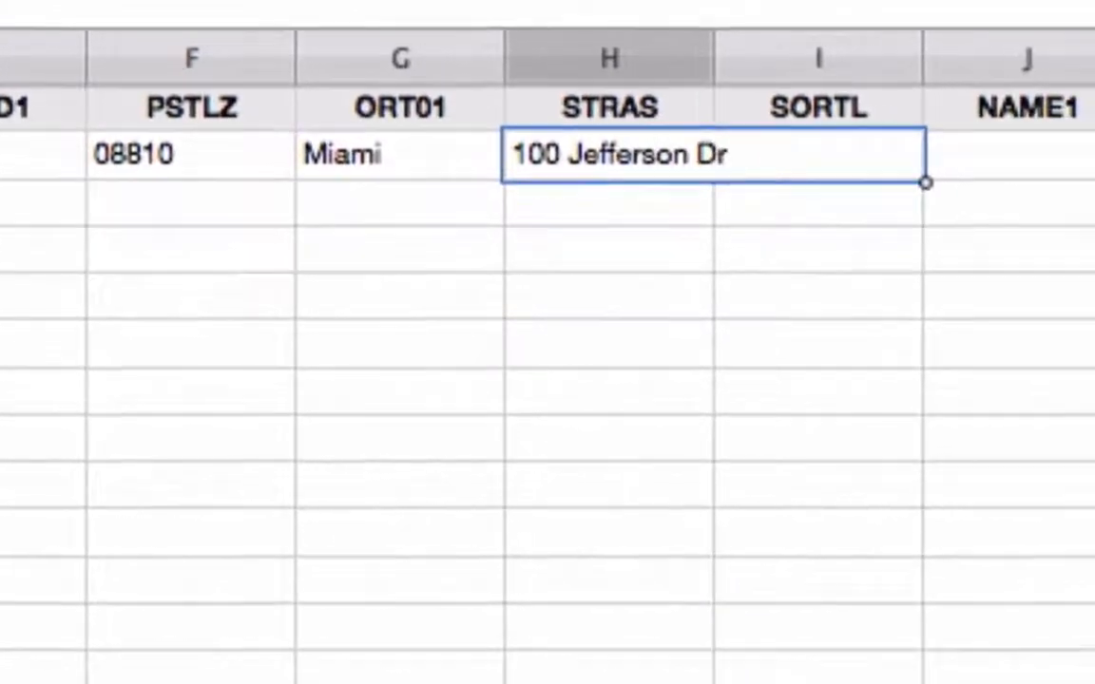
key("Tab")
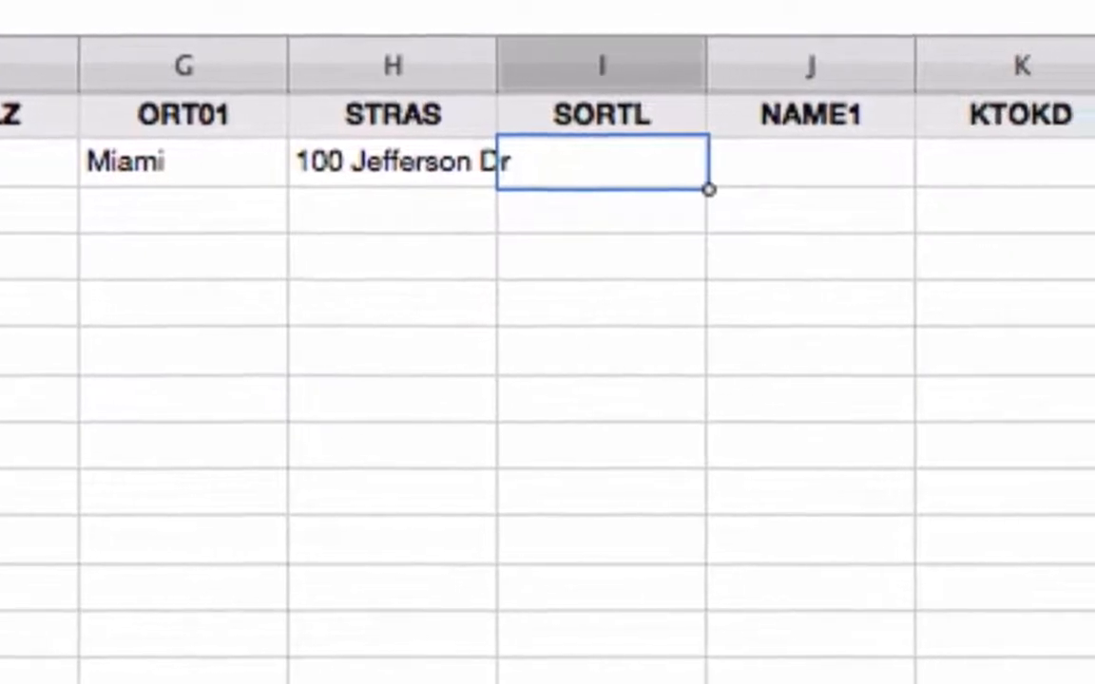
- Enter the search term Target under SORTL and the company name Target Inc under NAME1 in row 2
type("Target")
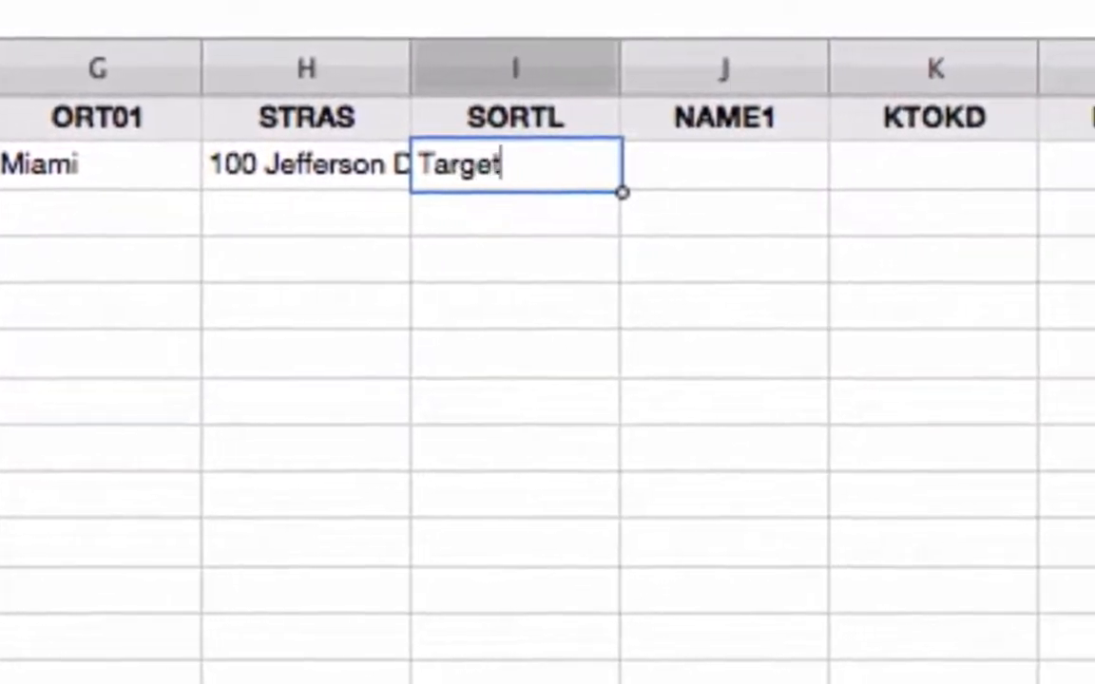
key("Tab")
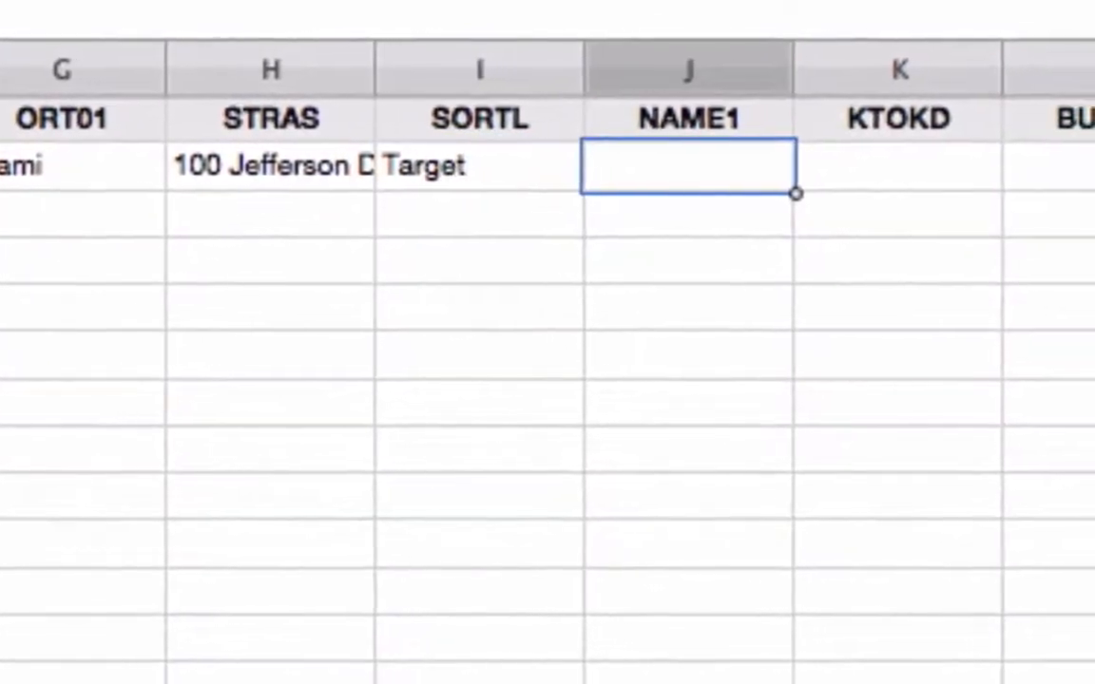
type("Target Inc")
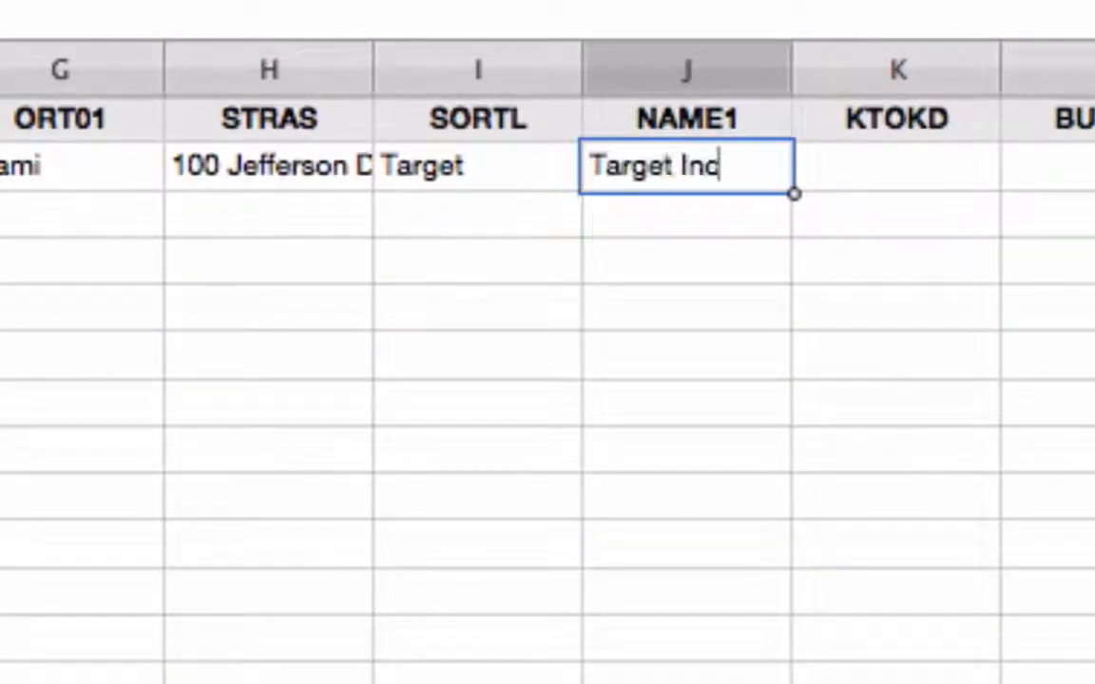
key("Tab")
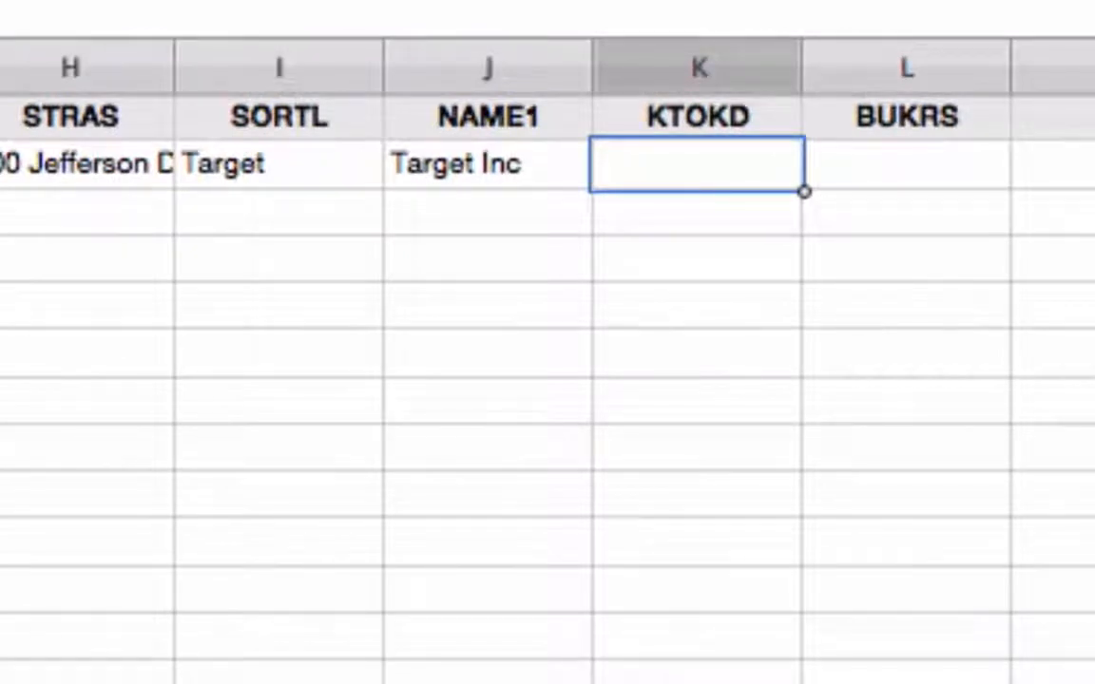
- Finish row 2 with 0001 under KTOKD and 1000 under BUKRS
type("0001")
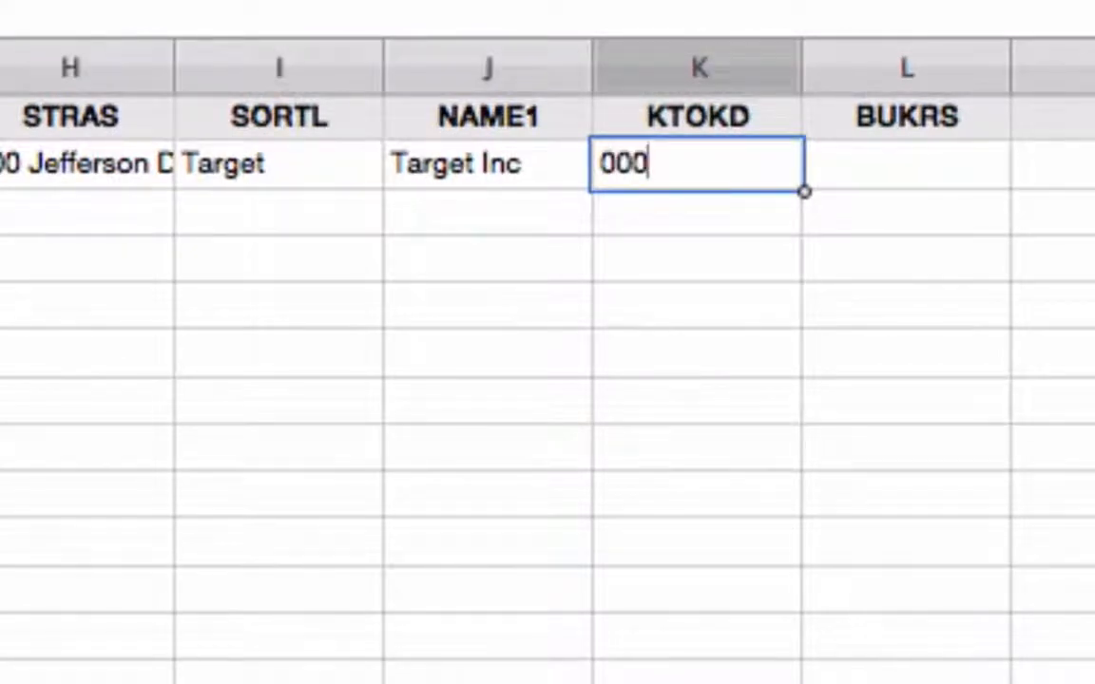
key("Tab")
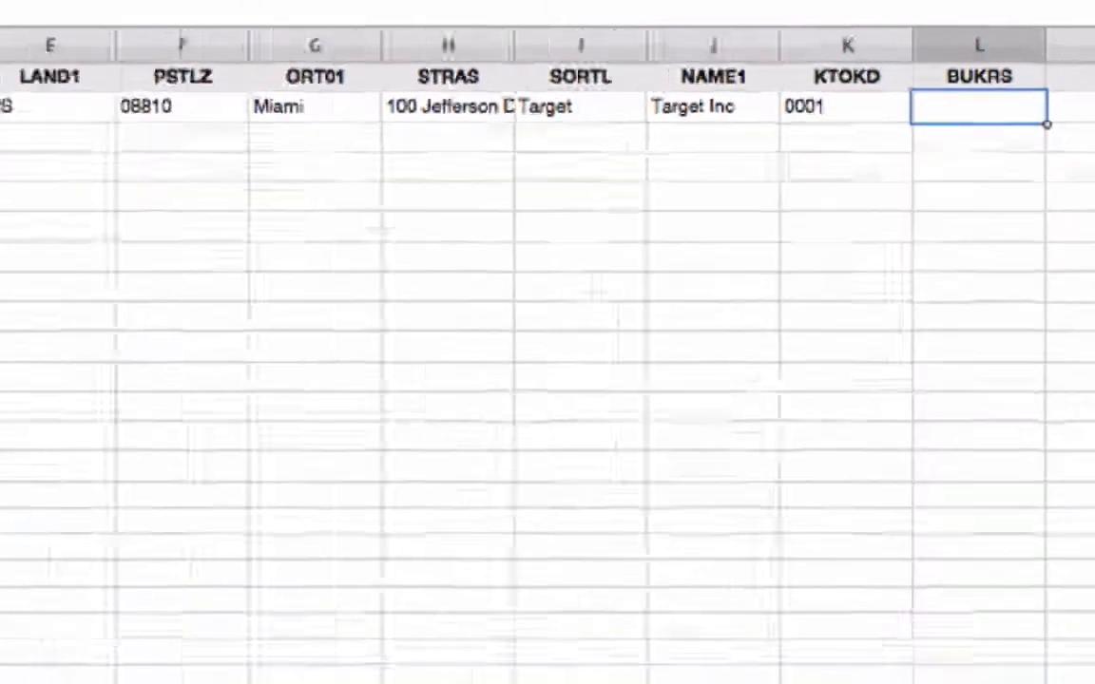
type("1000")
key("Return")
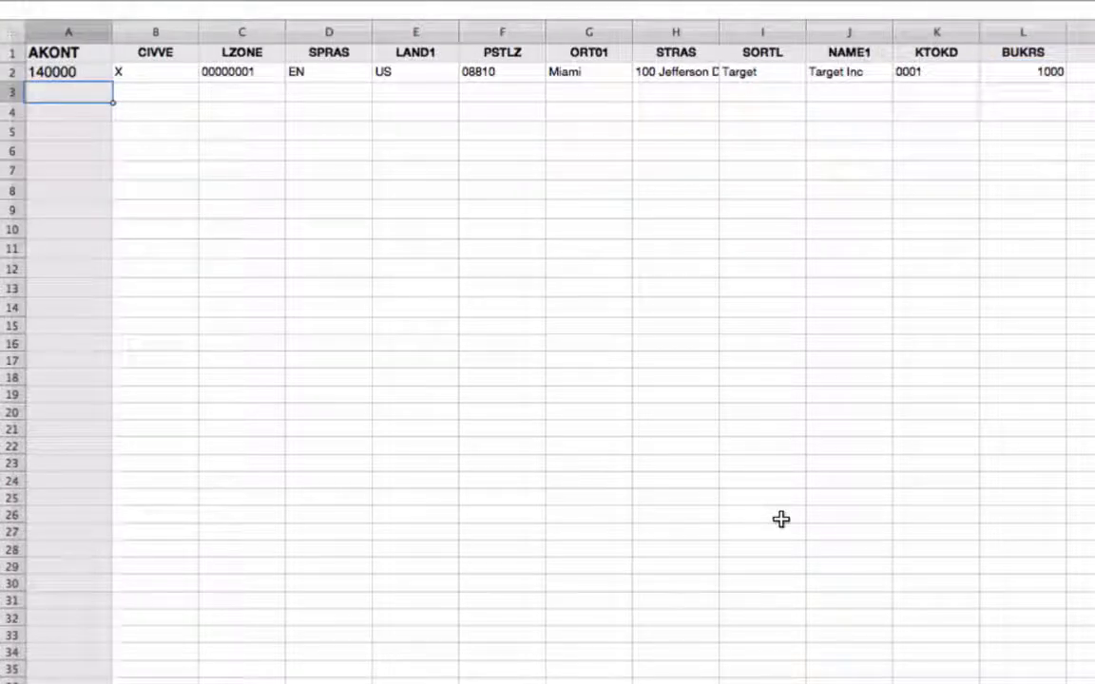
- Start the second customer in row 3 with the reconciliation account number in AKONT, X in CIVVE and 00000001 in LZONE
type("140000")
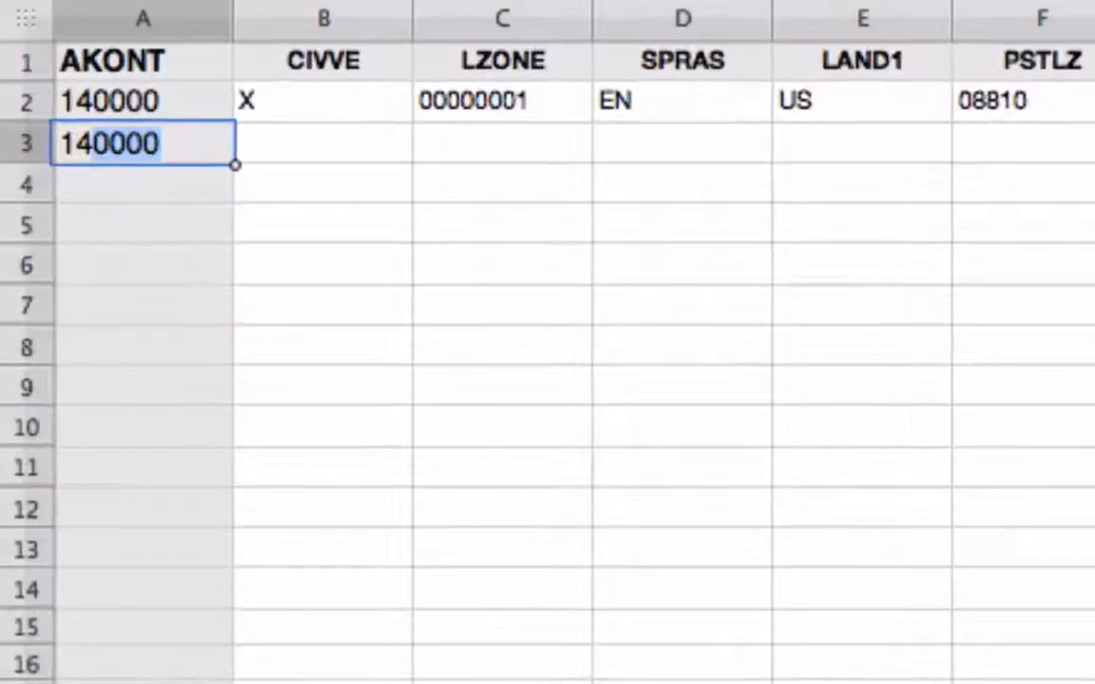
key("Tab")
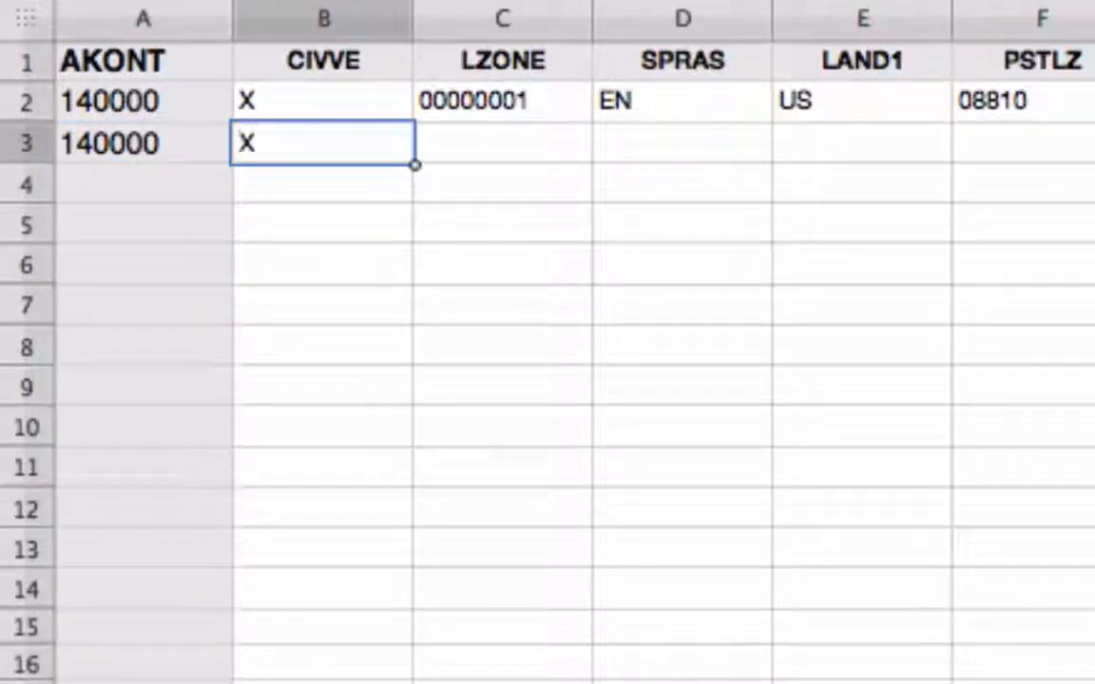
type("X")
key("Tab")
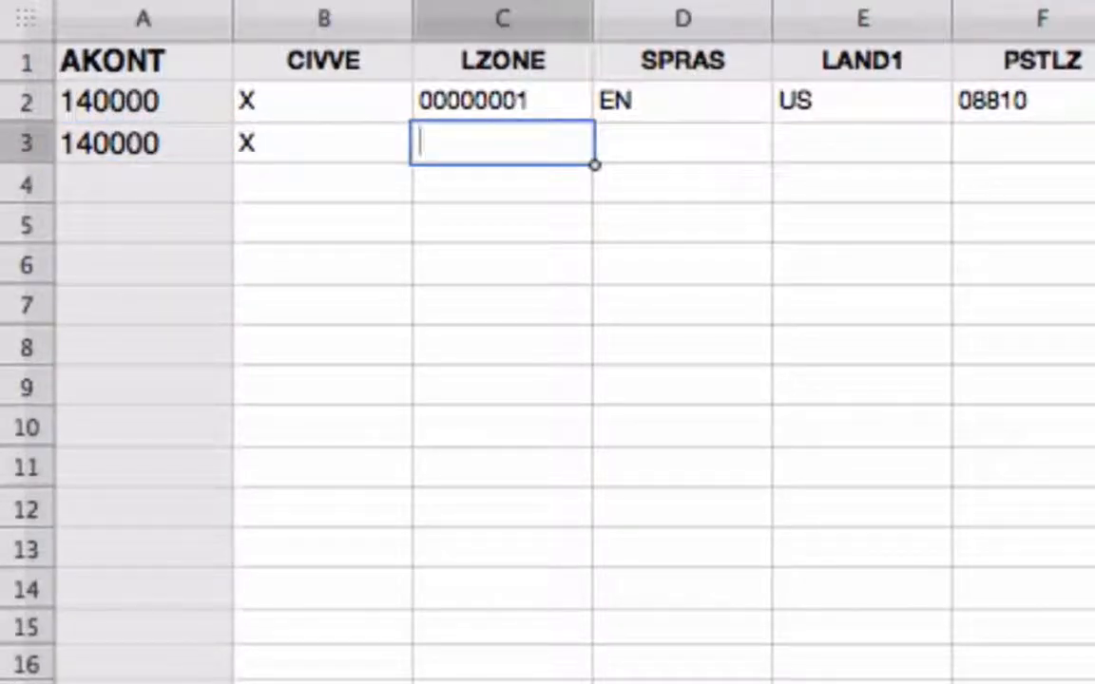
type("00000")
key("Tab")
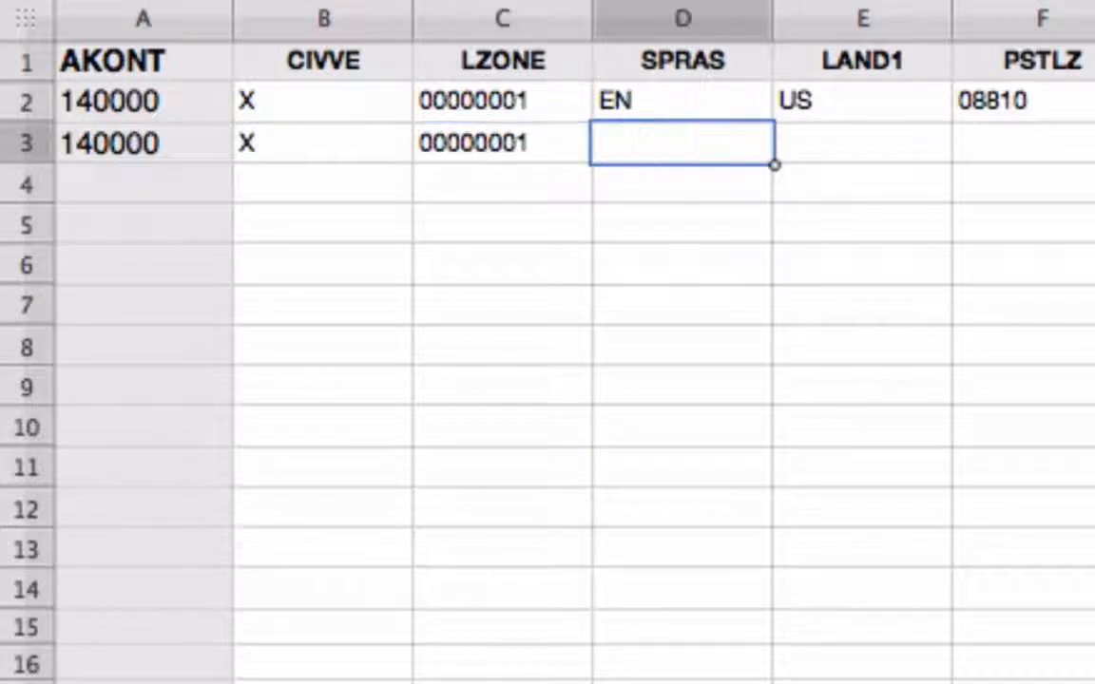
- Enter EN under SPRAS and US under LAND1 for the second customer in row 3
type("EN")
key("Tab")
type("U")
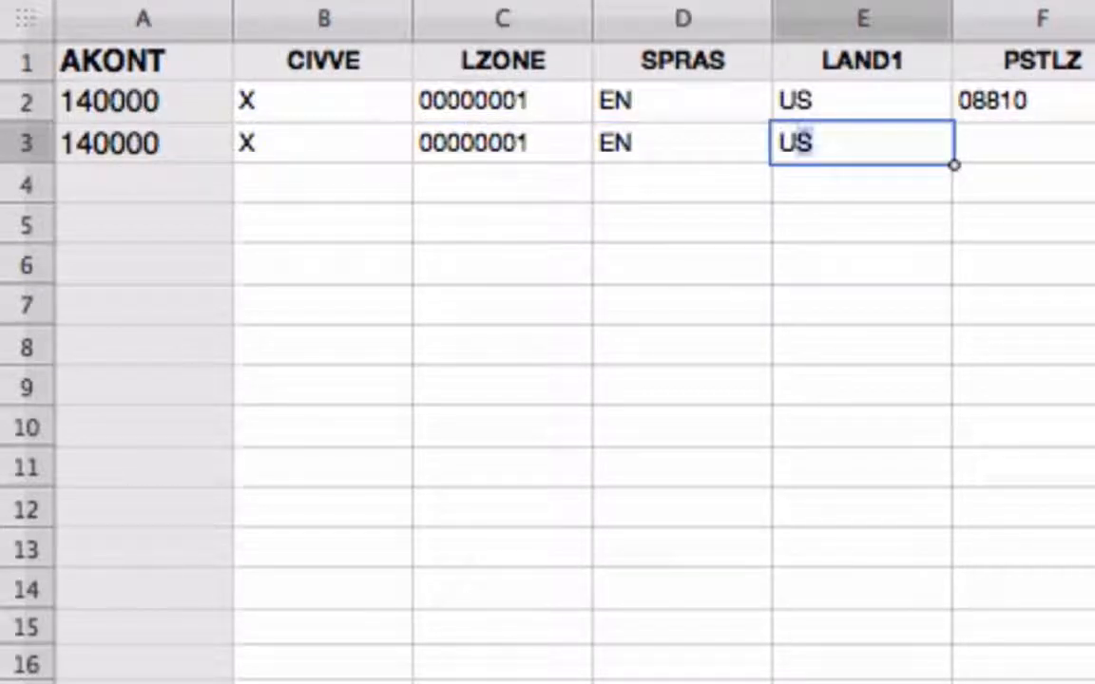
type("S")
key("Tab")
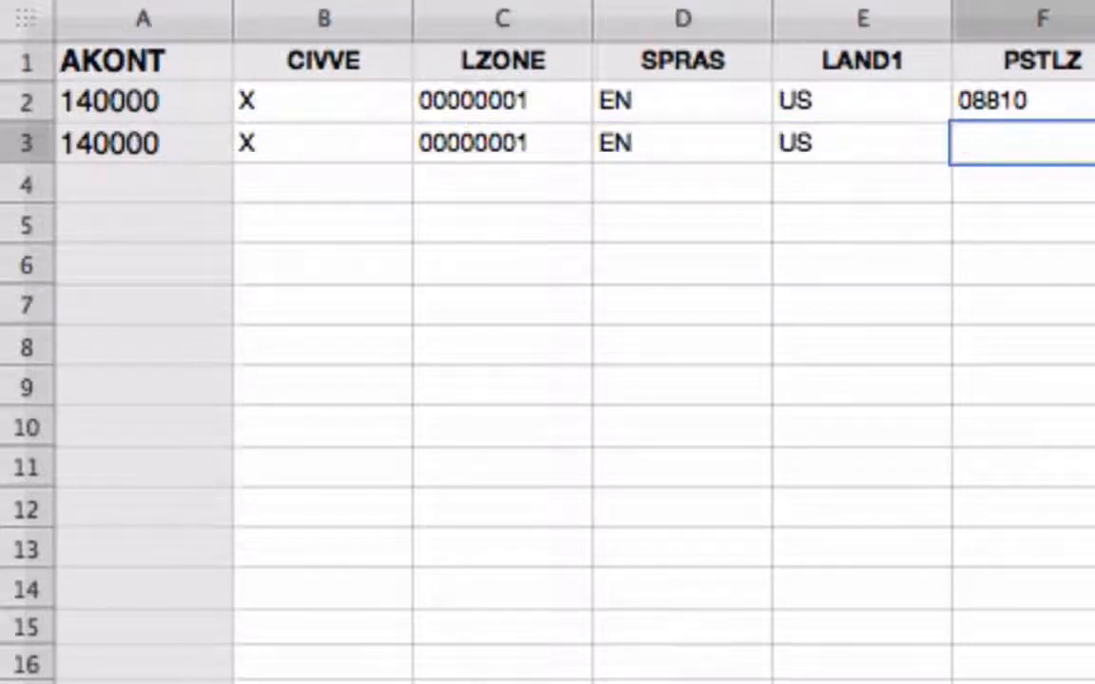
- Complete the second customer's address in row 3 with the postal code in PSTLZ, Chicago in ORT01 and the street address in STRAS
type("98076")
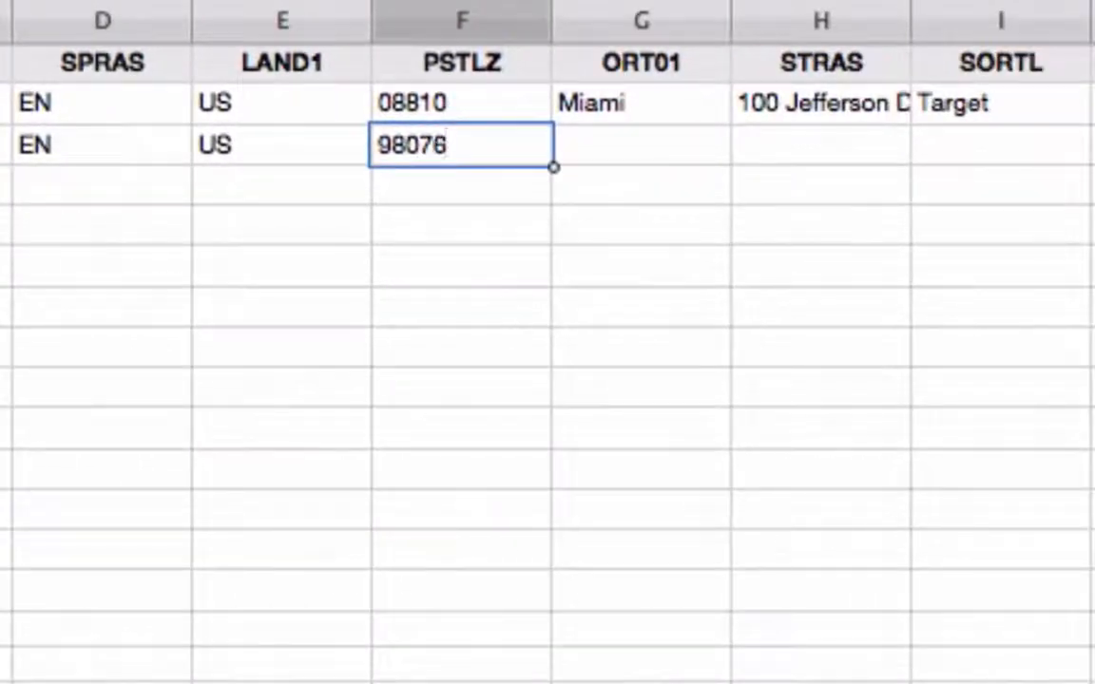
key("Tab")
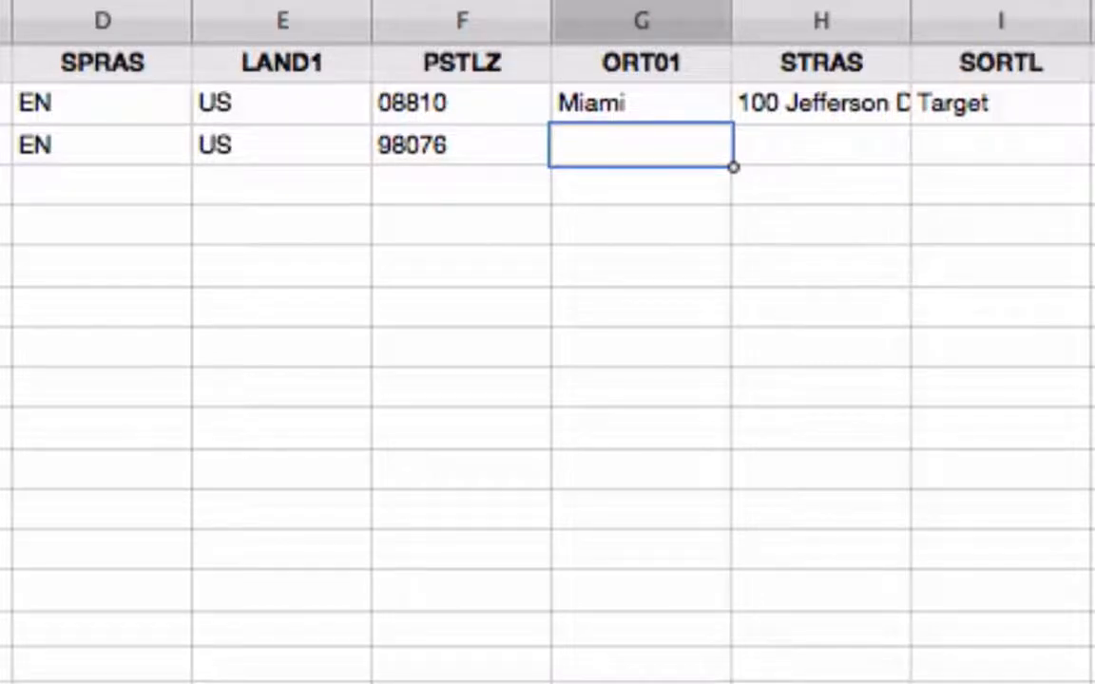
type("Chicago")
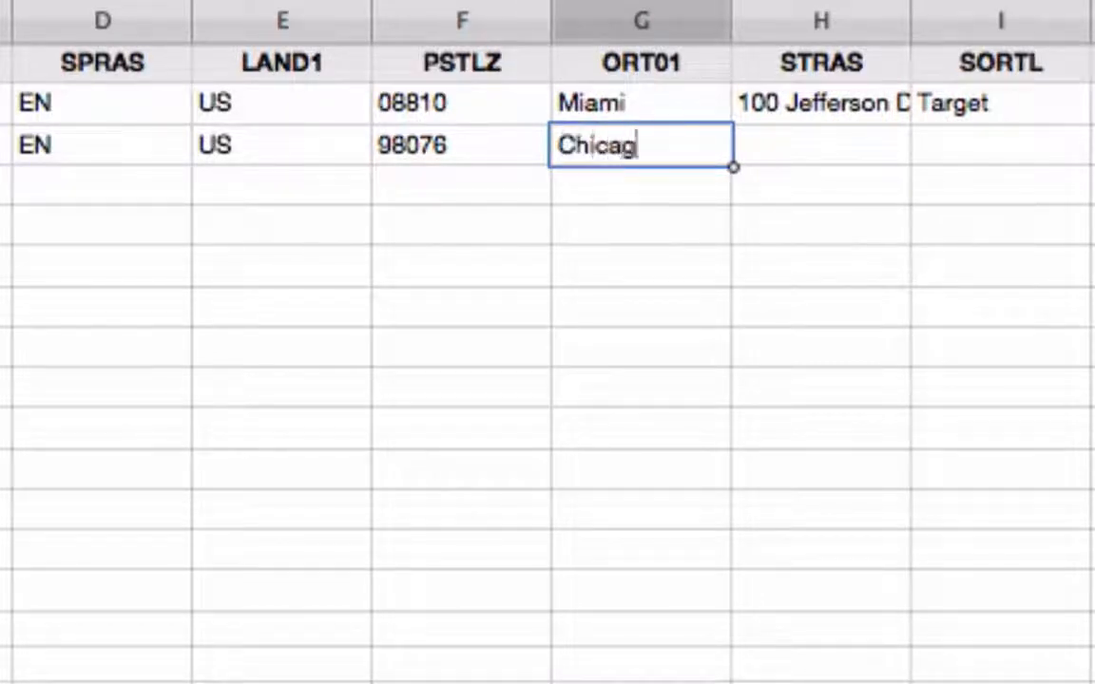
key("Tab")
type("100 Vanilla A")
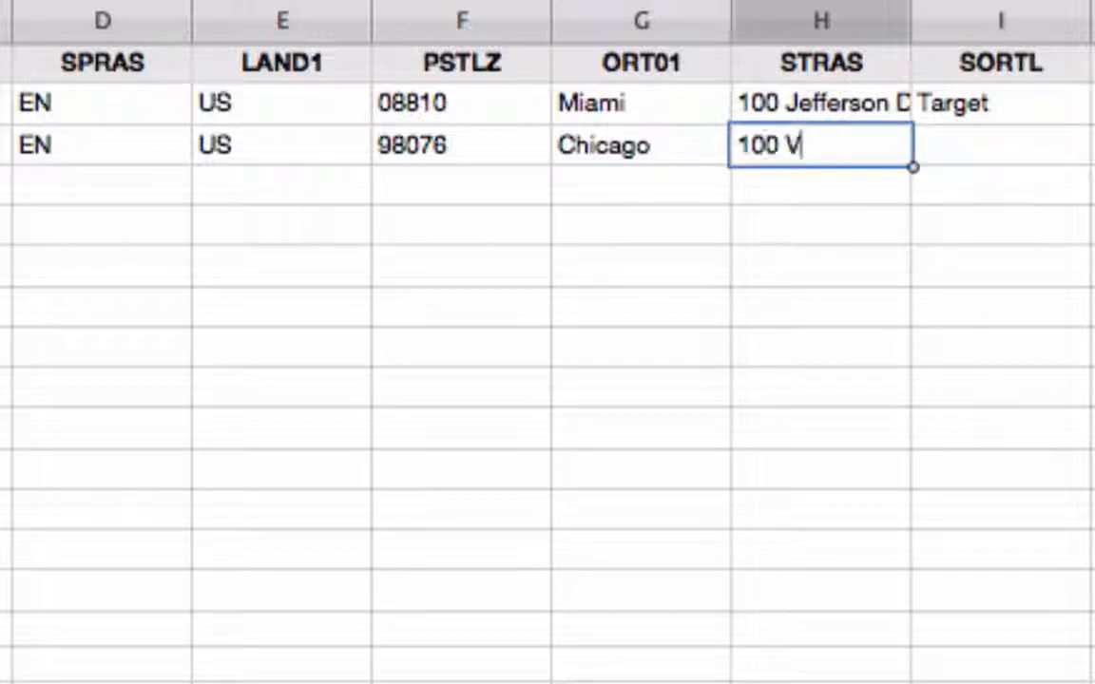
type("ve")
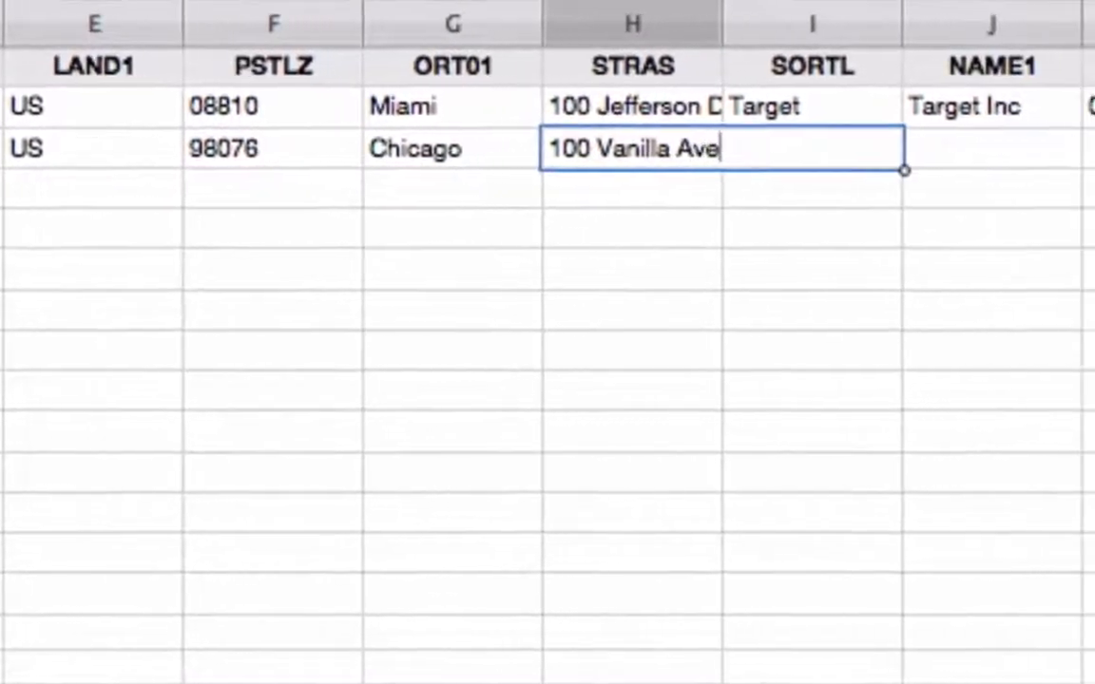
key("Tab")
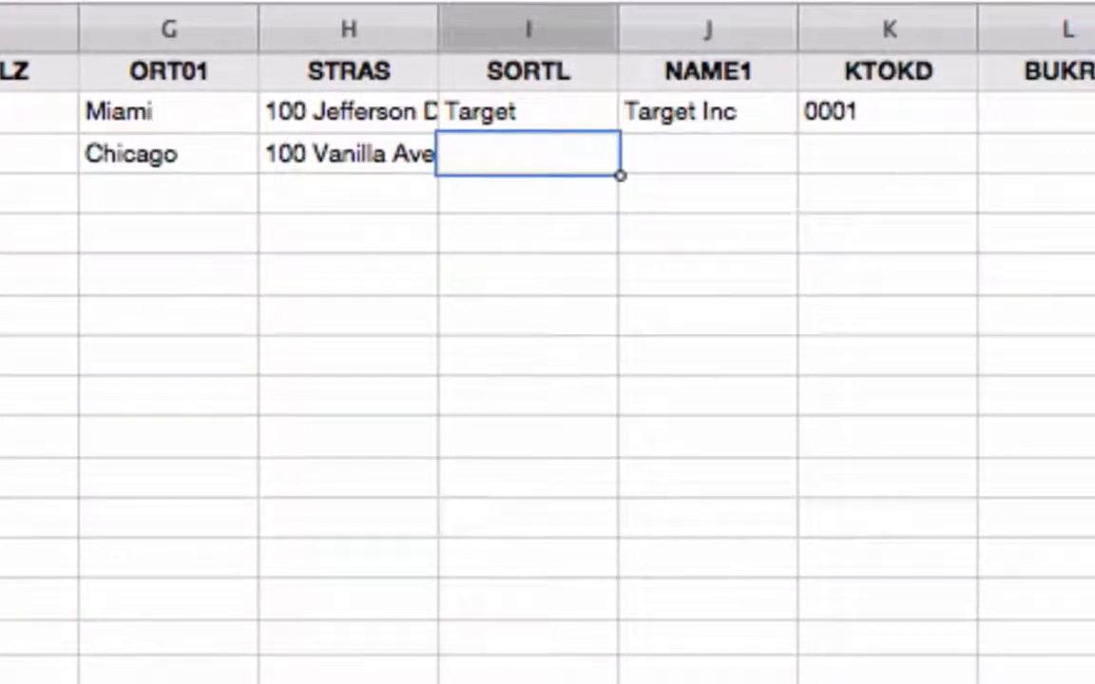
- Finish the second customer in row 3 with Bestbuy under SORTL, Bestbuy Inc under NAME1, 0001 under KTOKD and 1000 under BUKRS
type("Bestbuy")
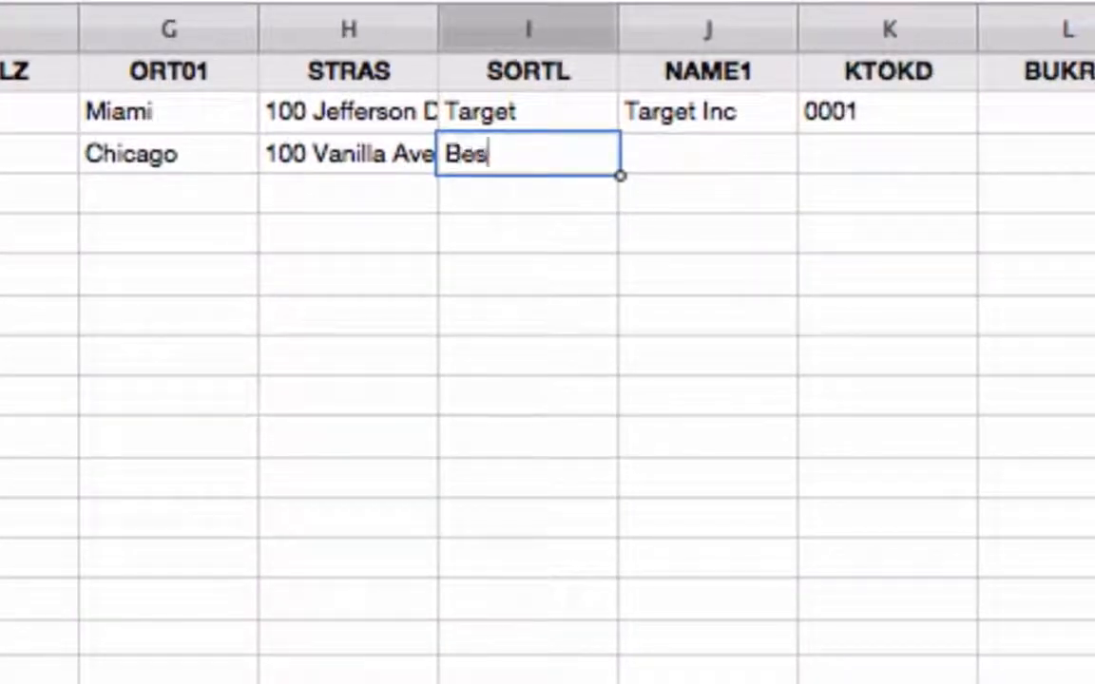
key("Tab")
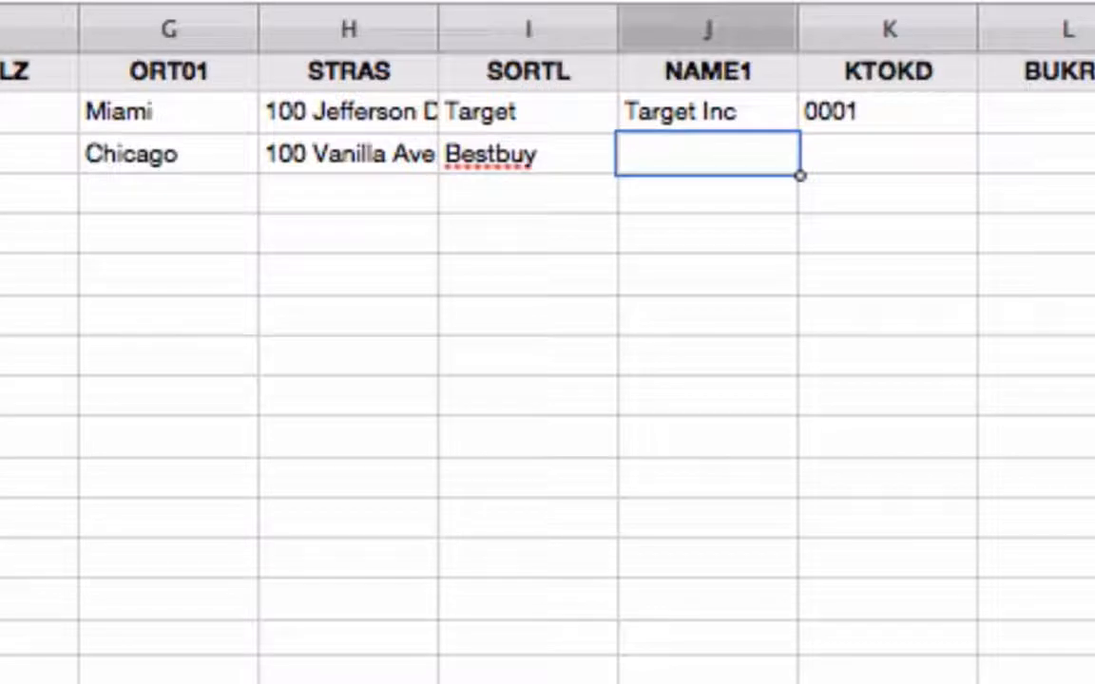
type("Bes")
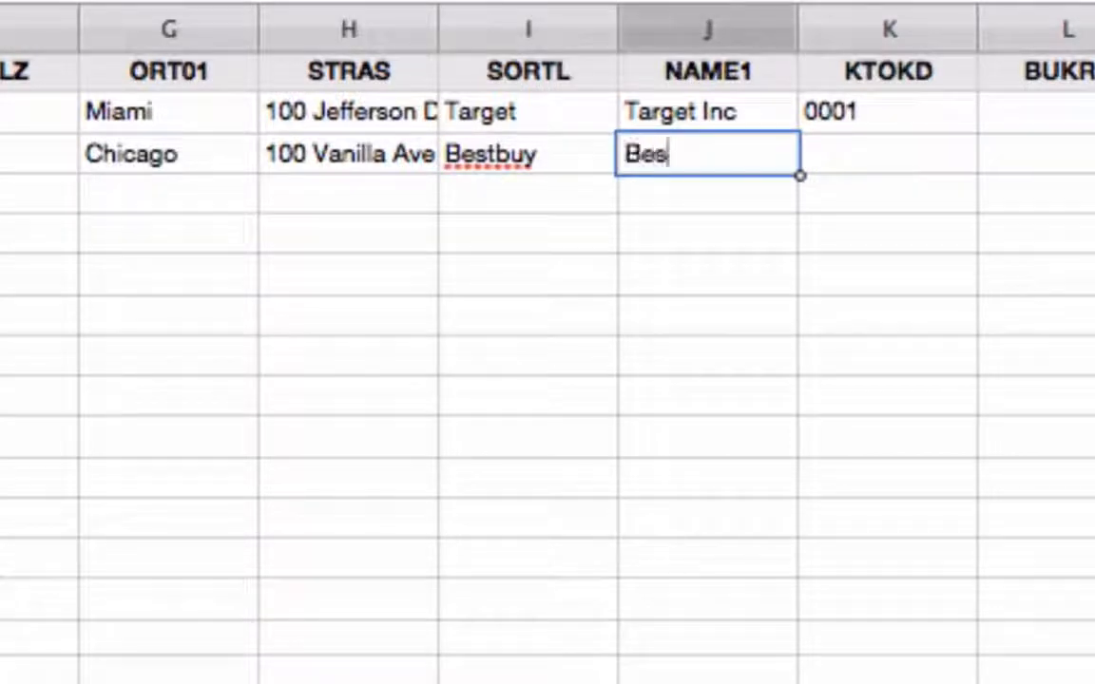
type("tbuy Inc")
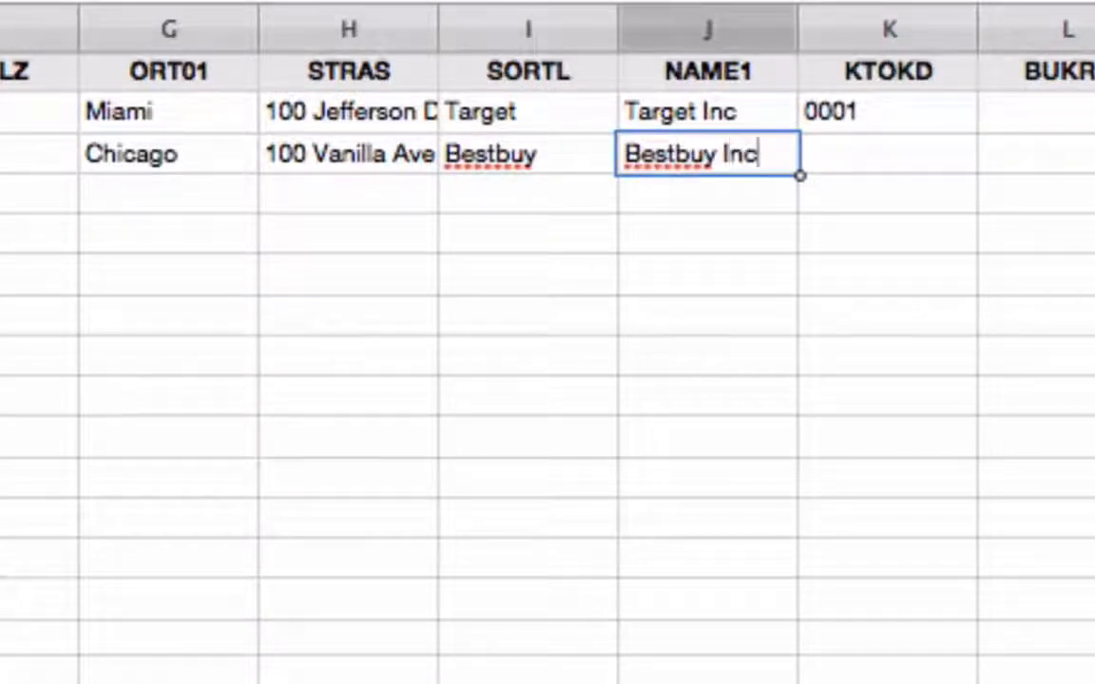
key("Tab")
type("0001")
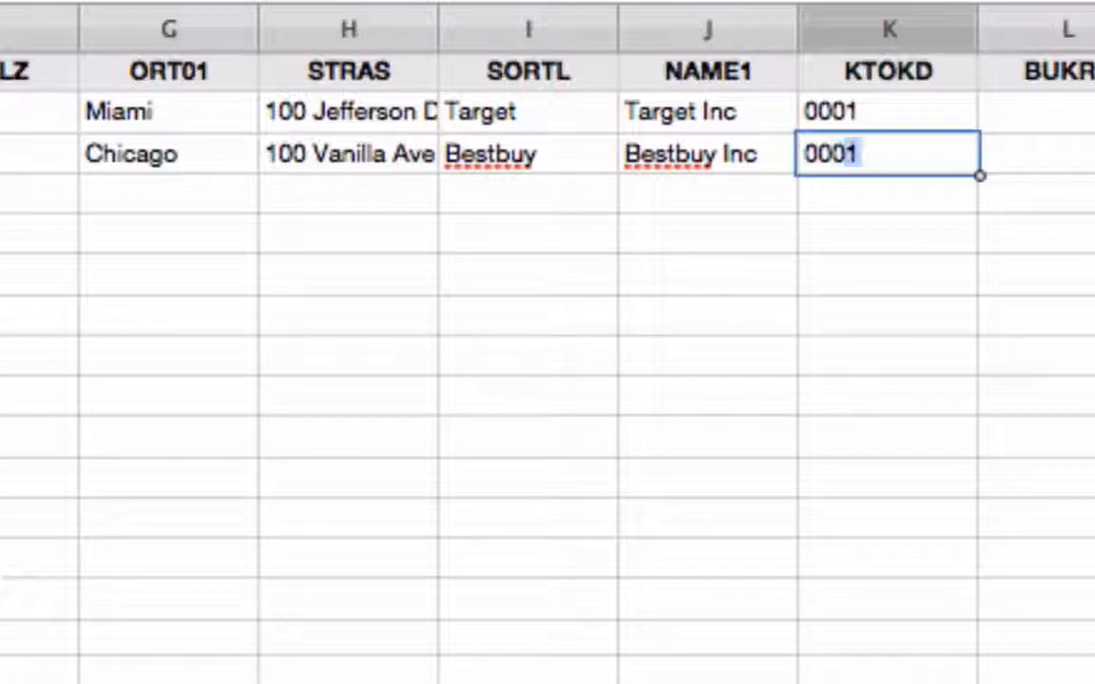
key("Tab")
type("1000")
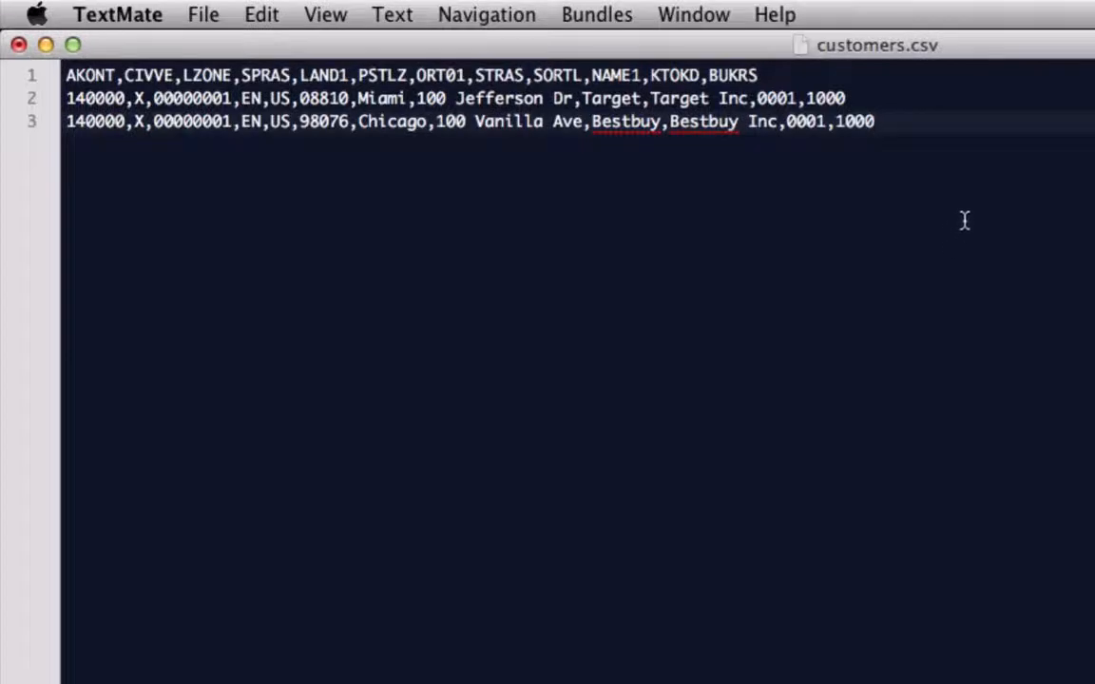
- Review the field header line and the customer record lines in customers.csv
left_click_drag(823, 71, 55, 64)
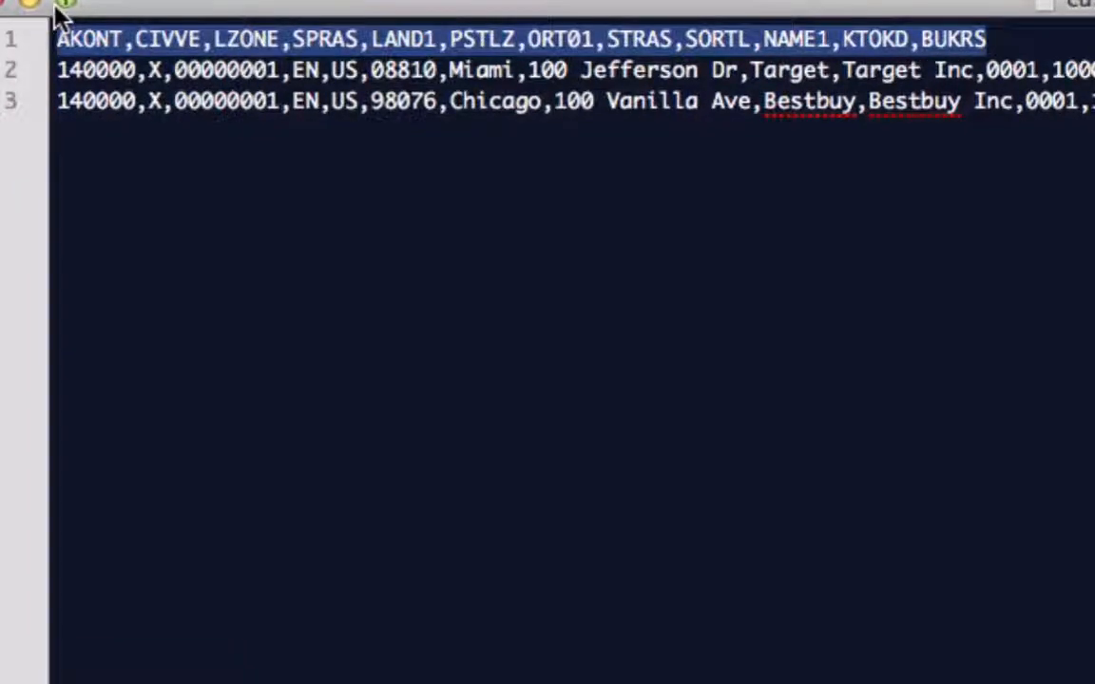
left_click_drag(1090, 103, 55, 76)
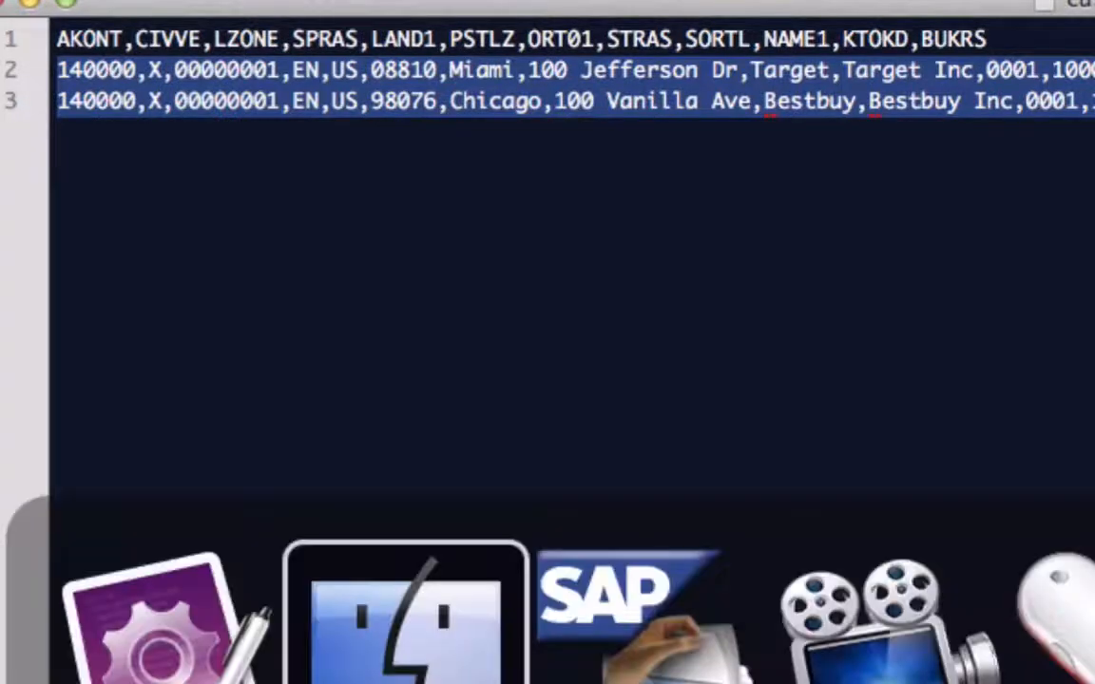
- Switch to SAP and open the Specify Files process step for the FIN_VIEW object in LSM Workbench
left_click(618, 597)
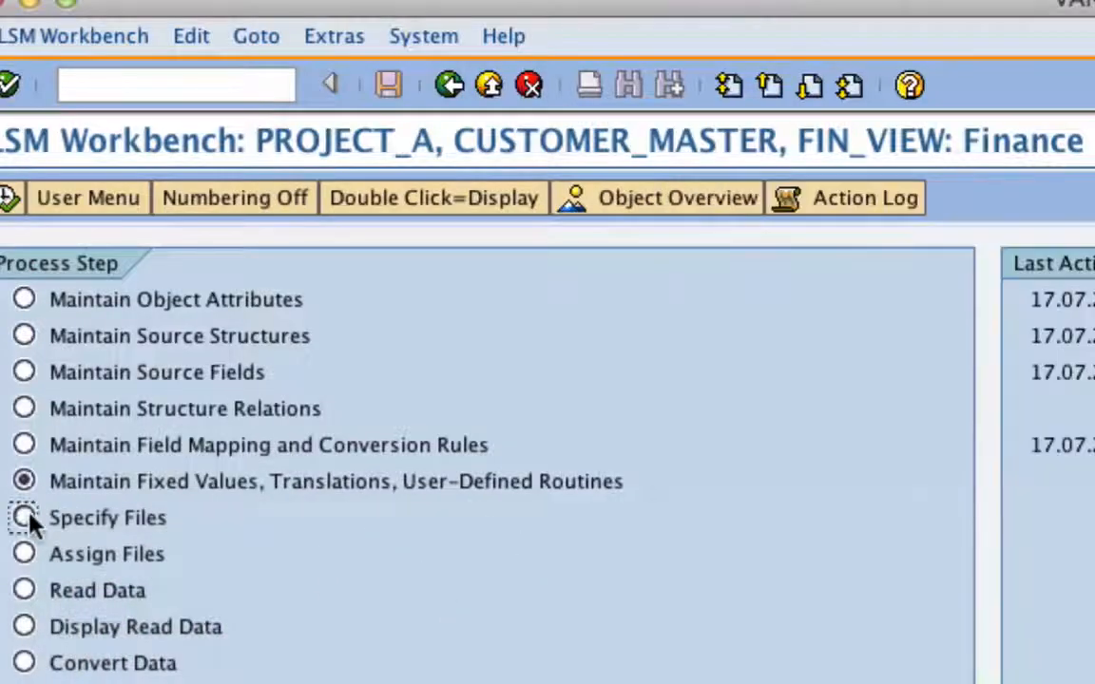
left_click(24, 516)
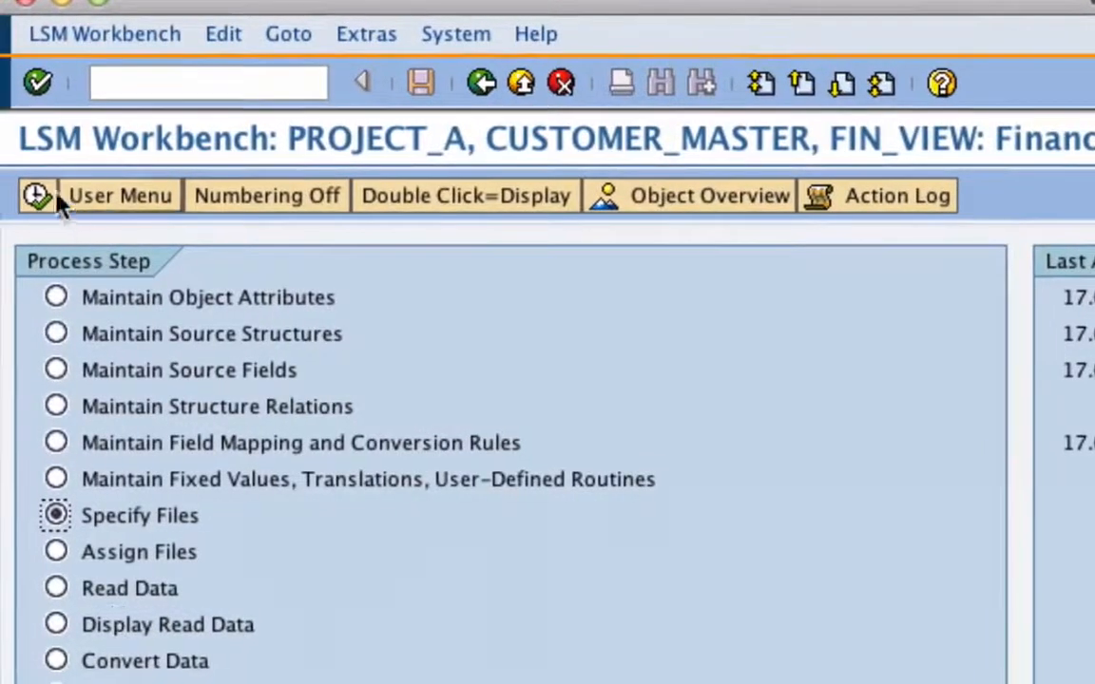
left_click(8, 198)
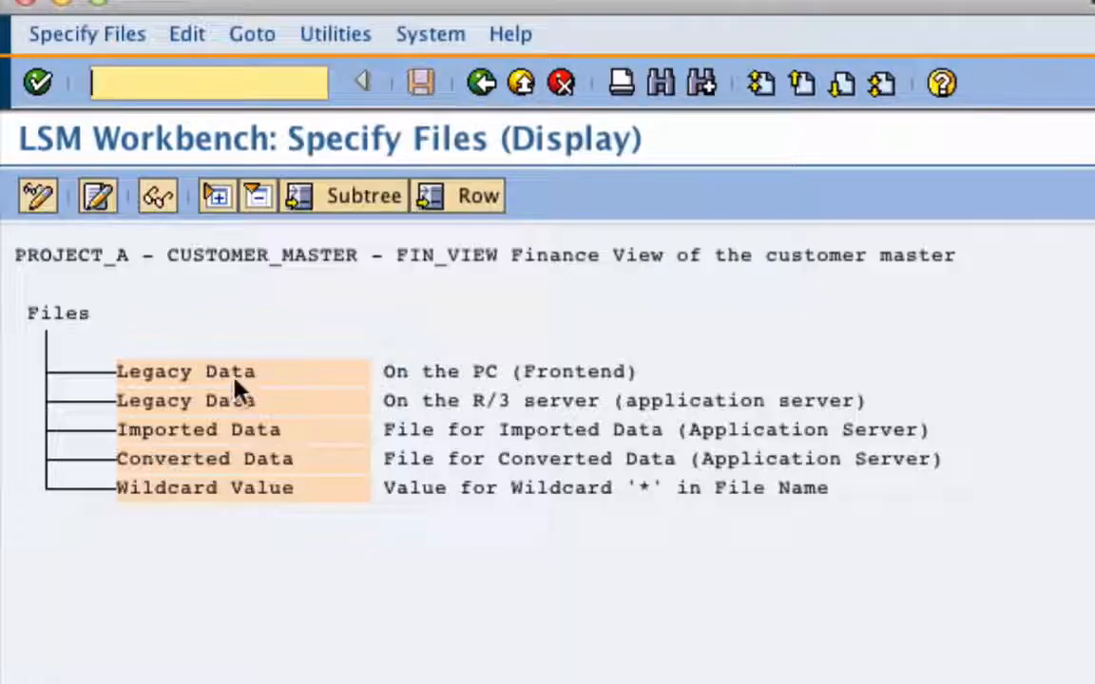
- Switch Specify Files to change mode and start a new file entry for Legacy Data on the PC (Frontend)
left_click(235, 380)
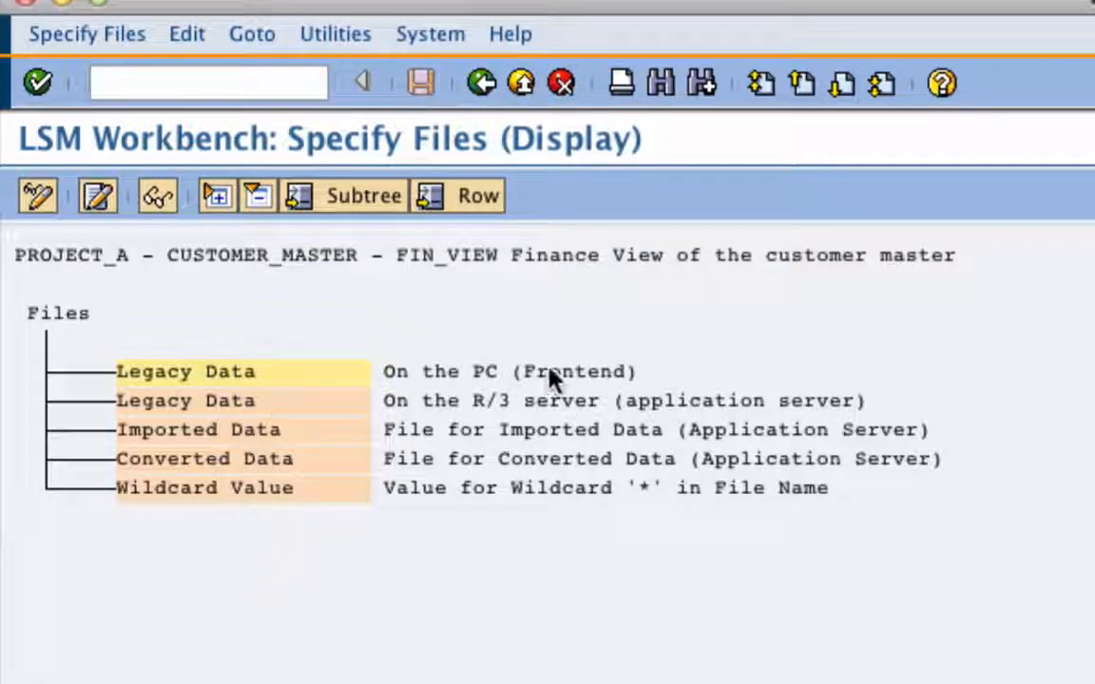
left_click(41, 203)
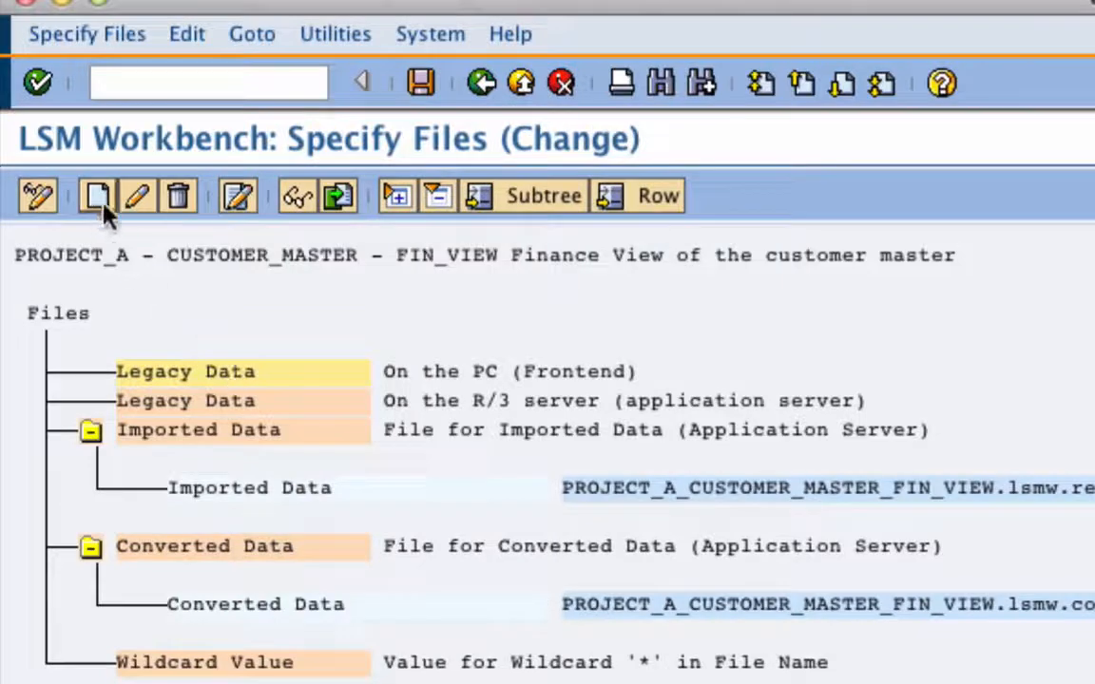
left_click(100, 201)
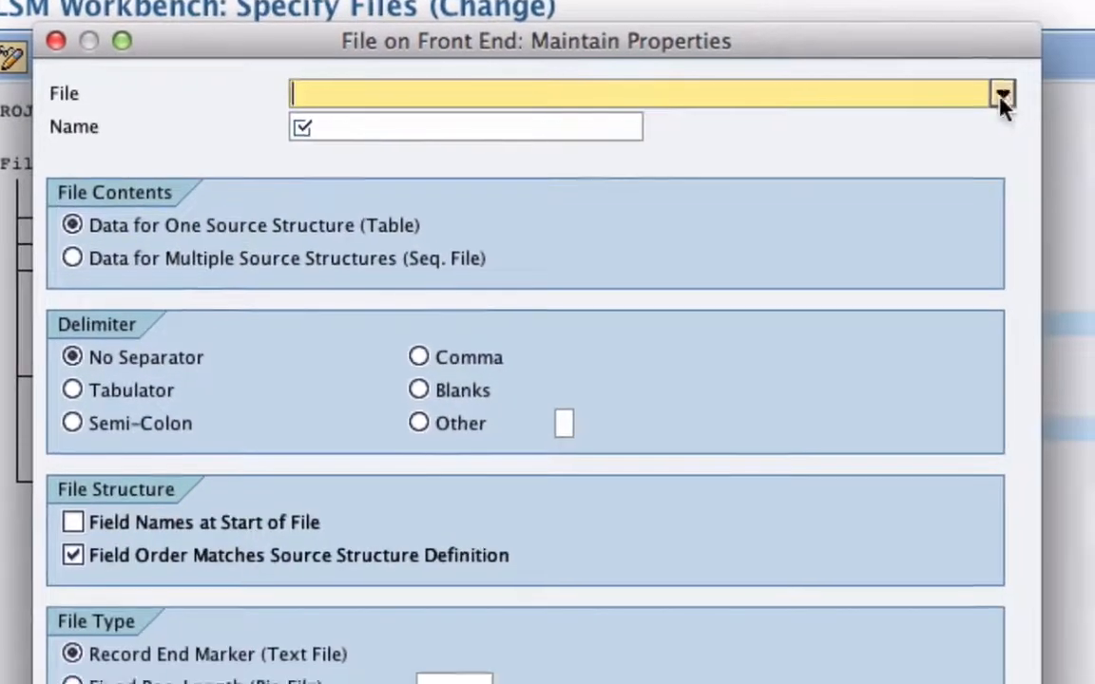
- Choose customers.csv from the Desktop folder of the user's home directory as the legacy data file
left_click(1003, 98)
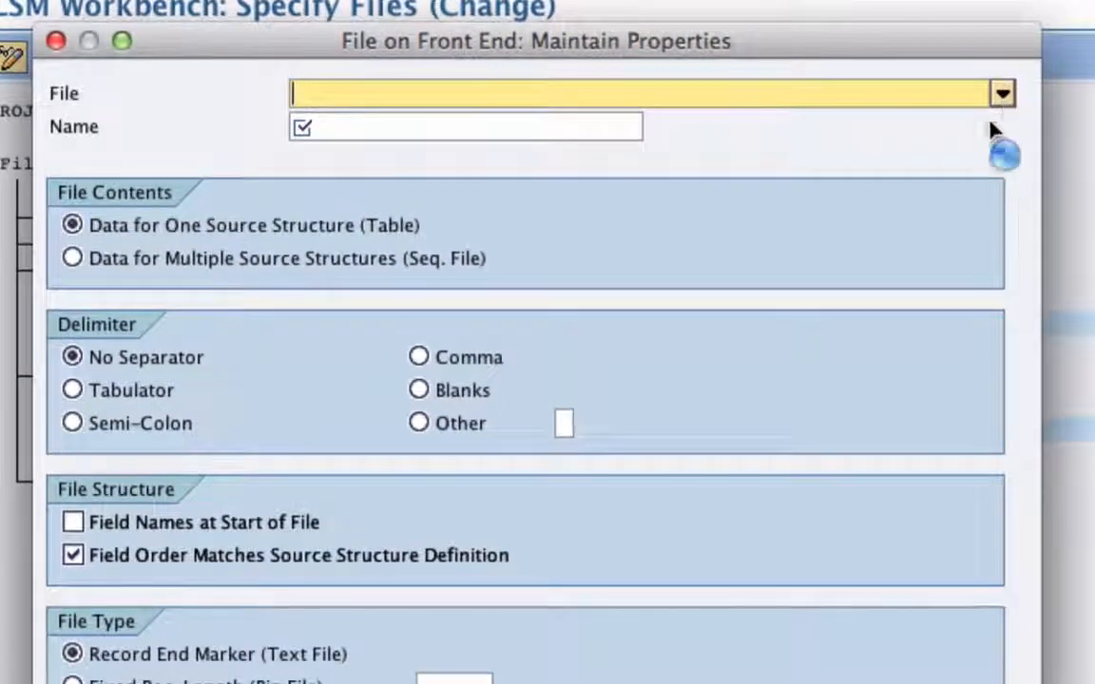
left_click(675, 269)
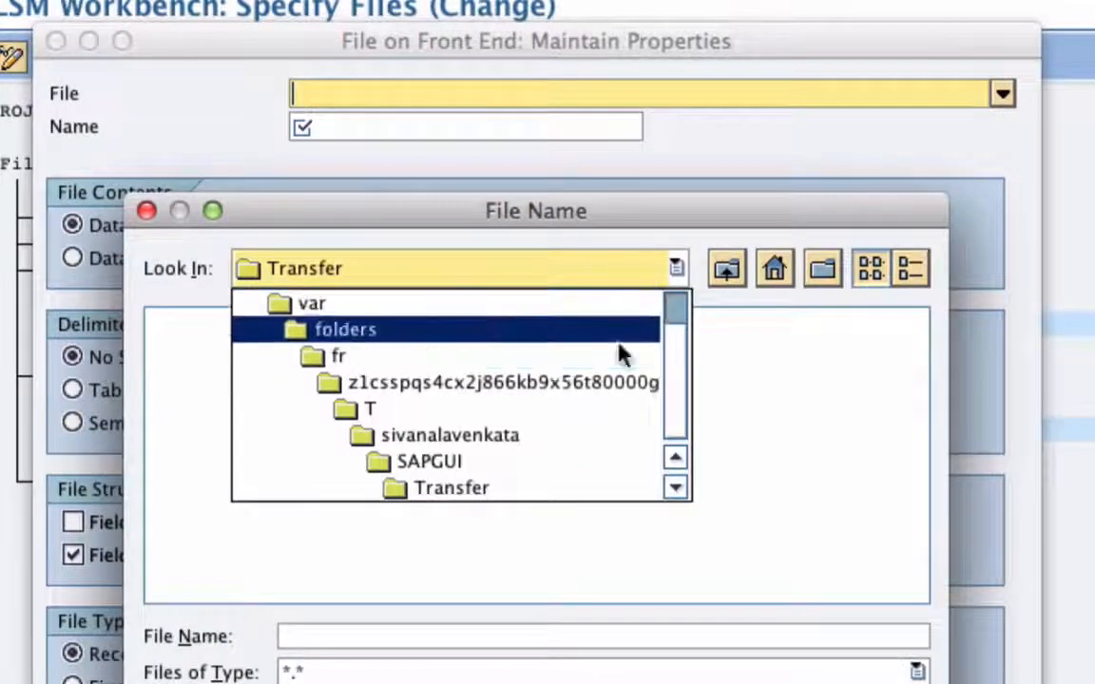
scroll(532, 306, "up", 2)
left_click(508, 306)
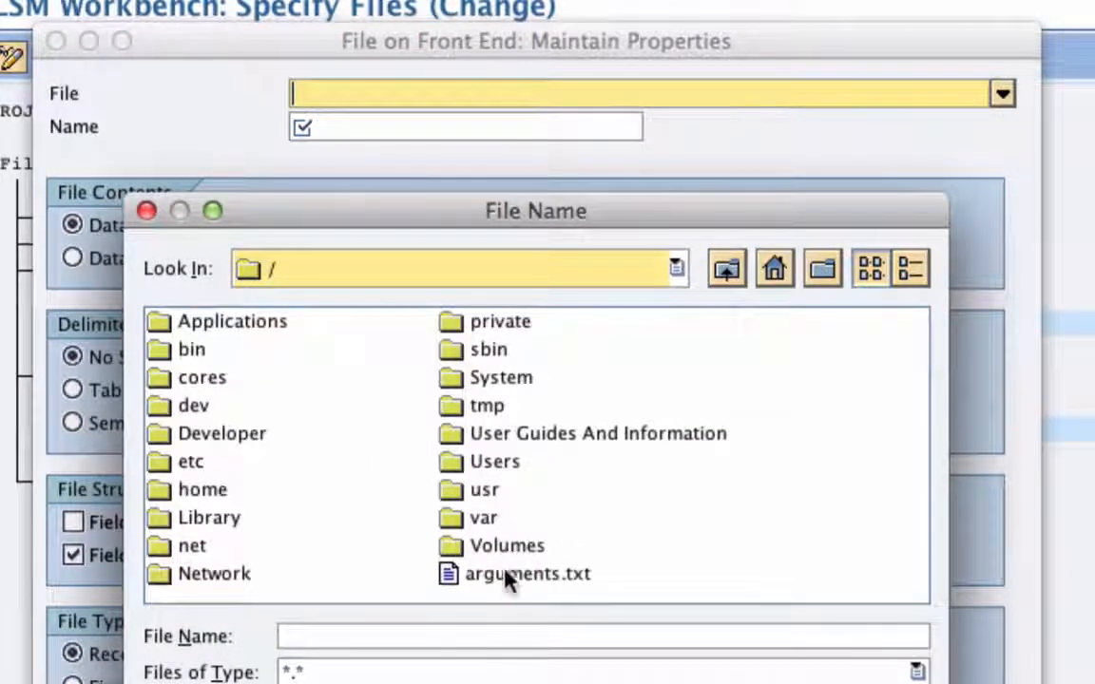
double_click(494, 461)
left_click(231, 373)
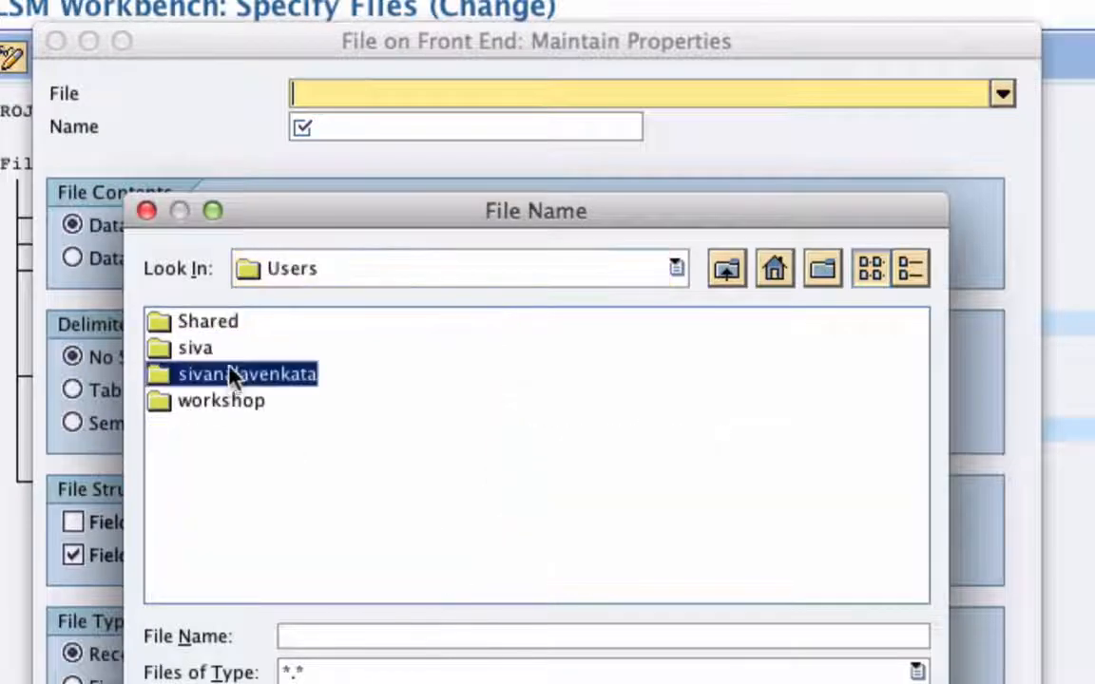
double_click(231, 373)
key("Down")
key("Return")
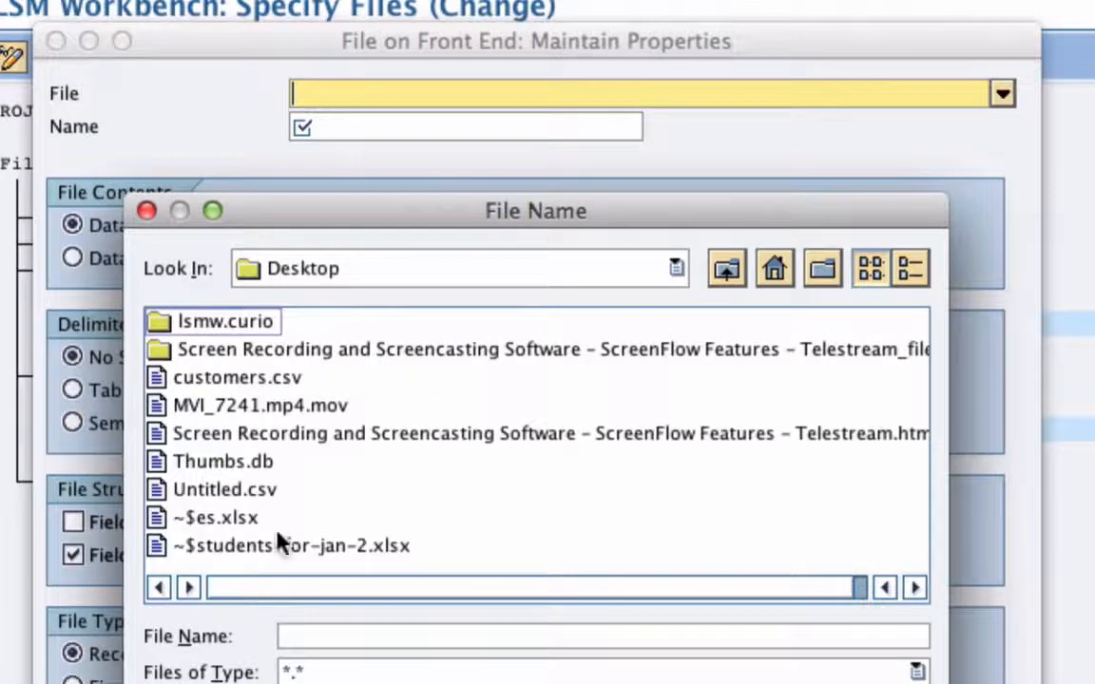
left_click(228, 379)
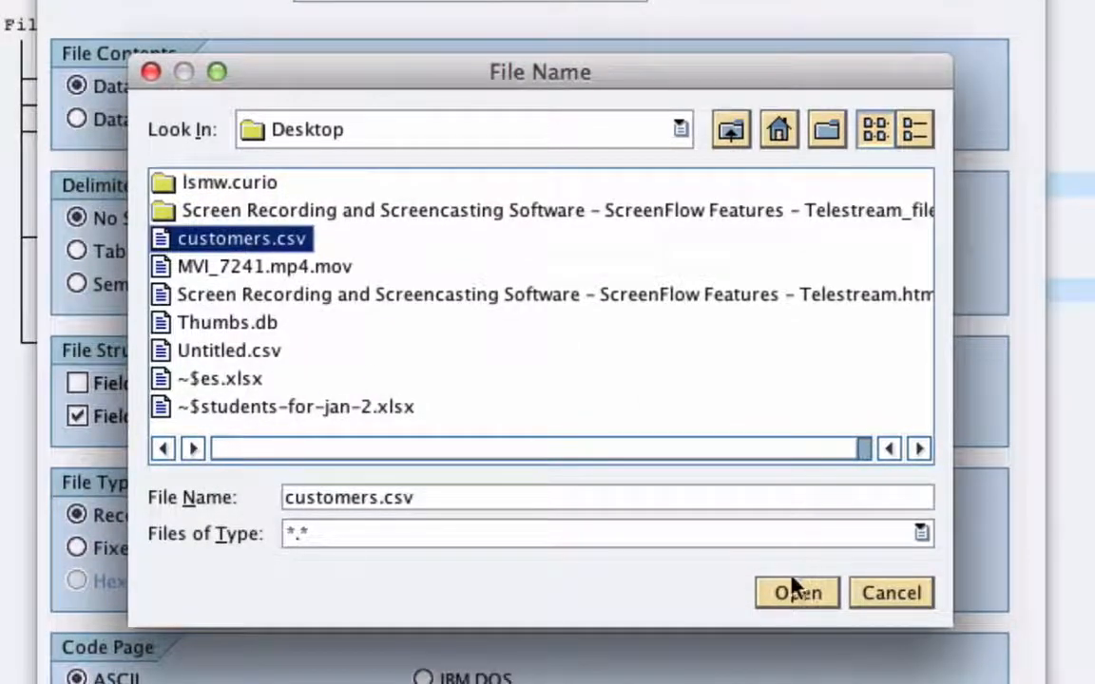
left_click(792, 602)
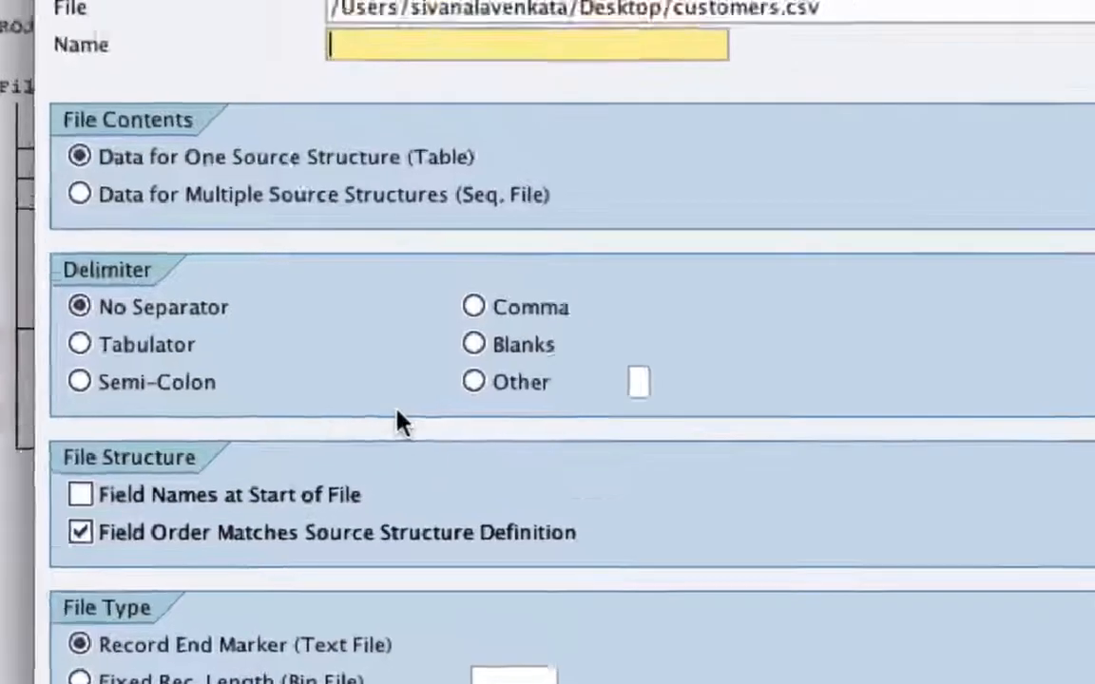
- Name the legacy data file customer_fin and set its delimiter to Comma
type("customer")
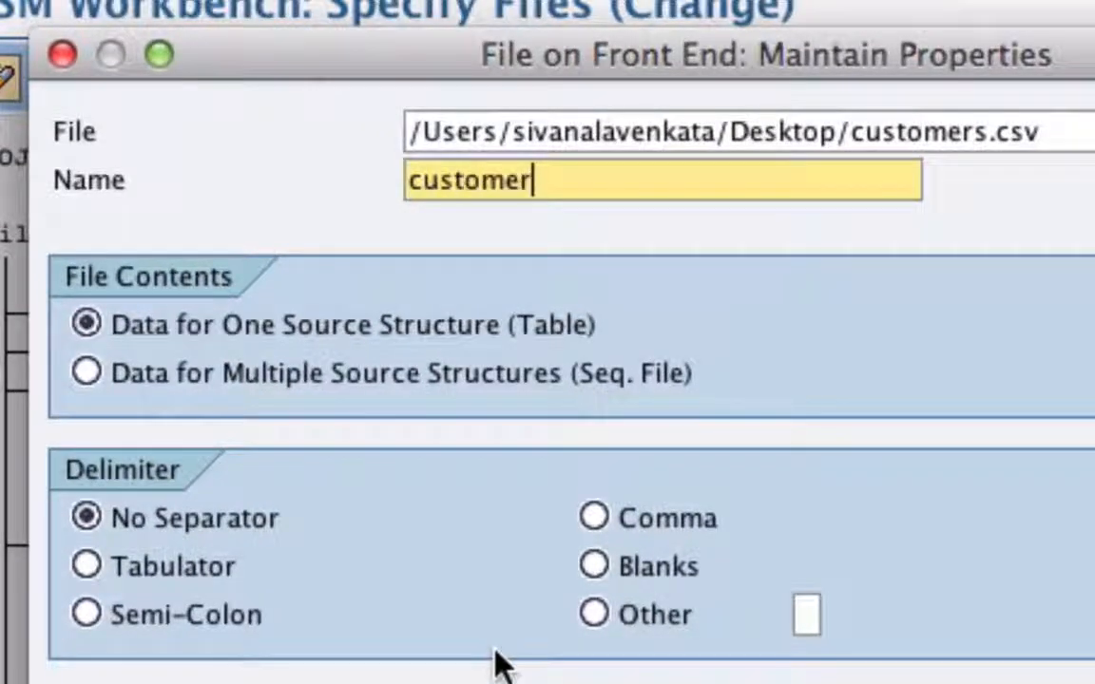
type("_fin")
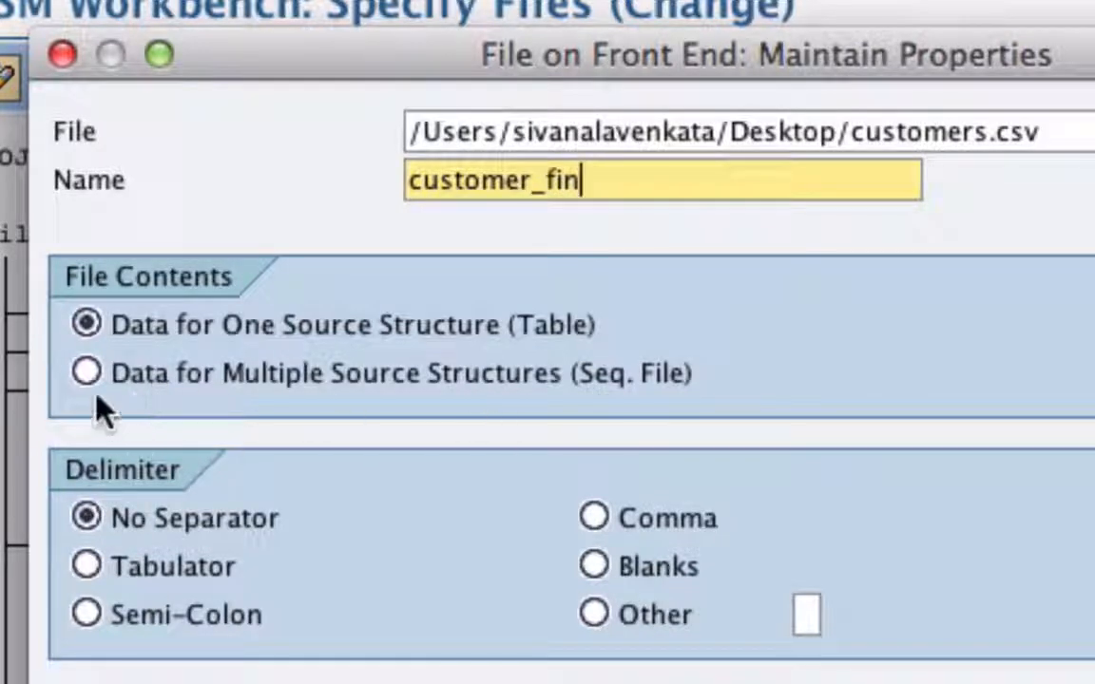
left_click(596, 523)
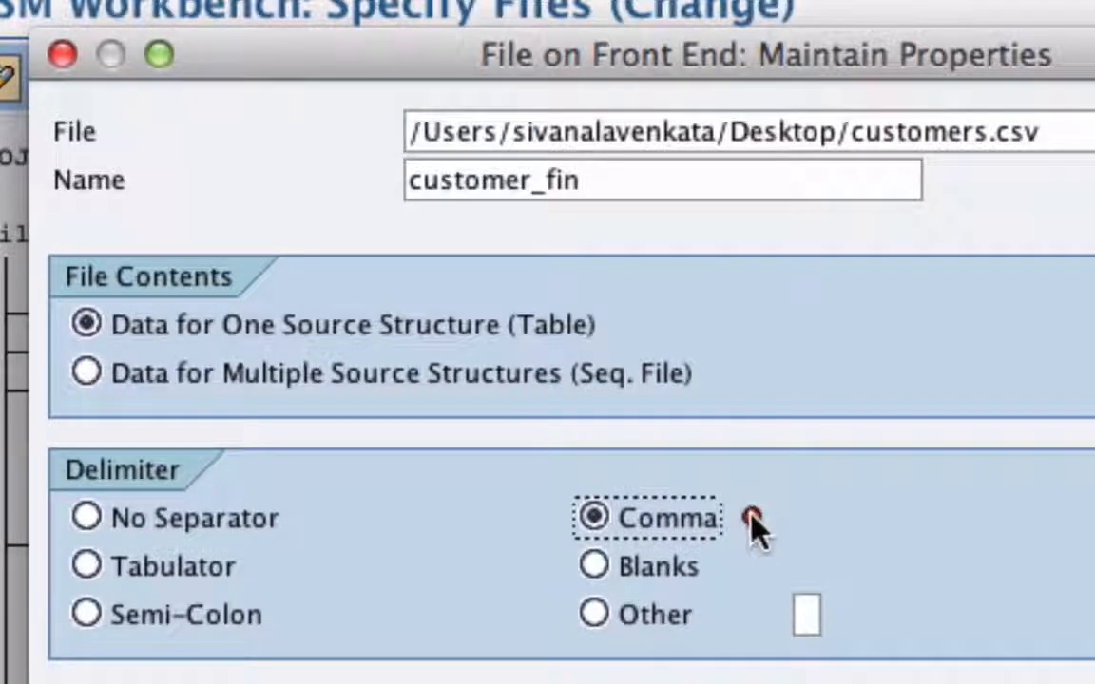
mouse_move(746, 528)
left_mouse_down()
mouse_move(885, 452)
mouse_move(924, 452)
mouse_move(993, 389)
left_mouse_up()
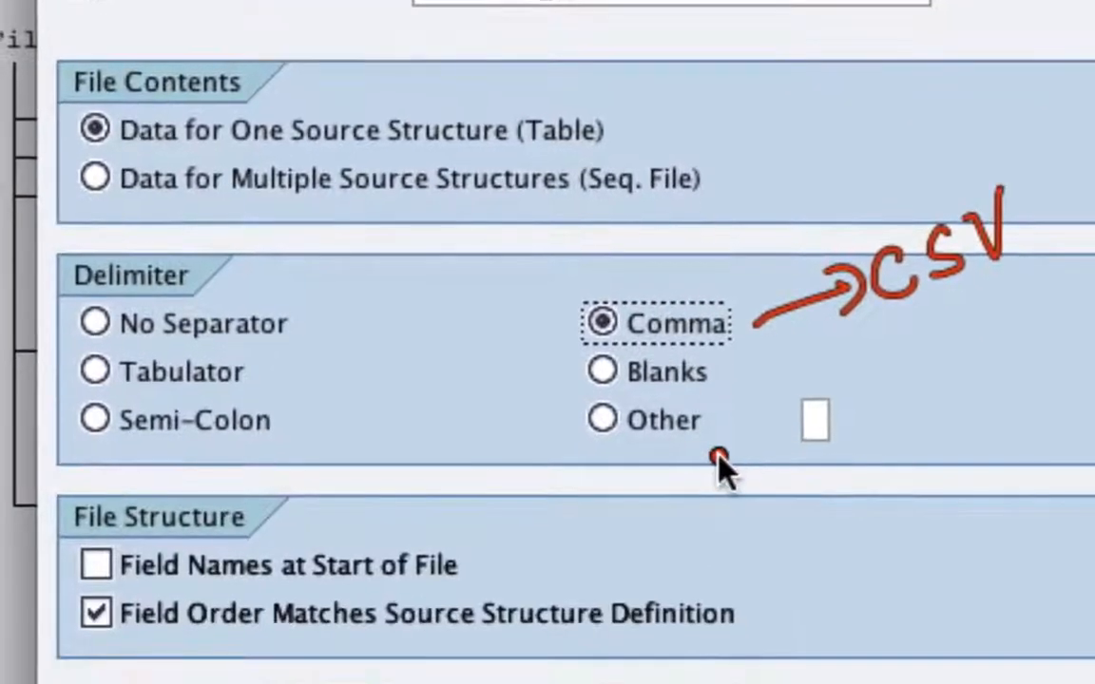
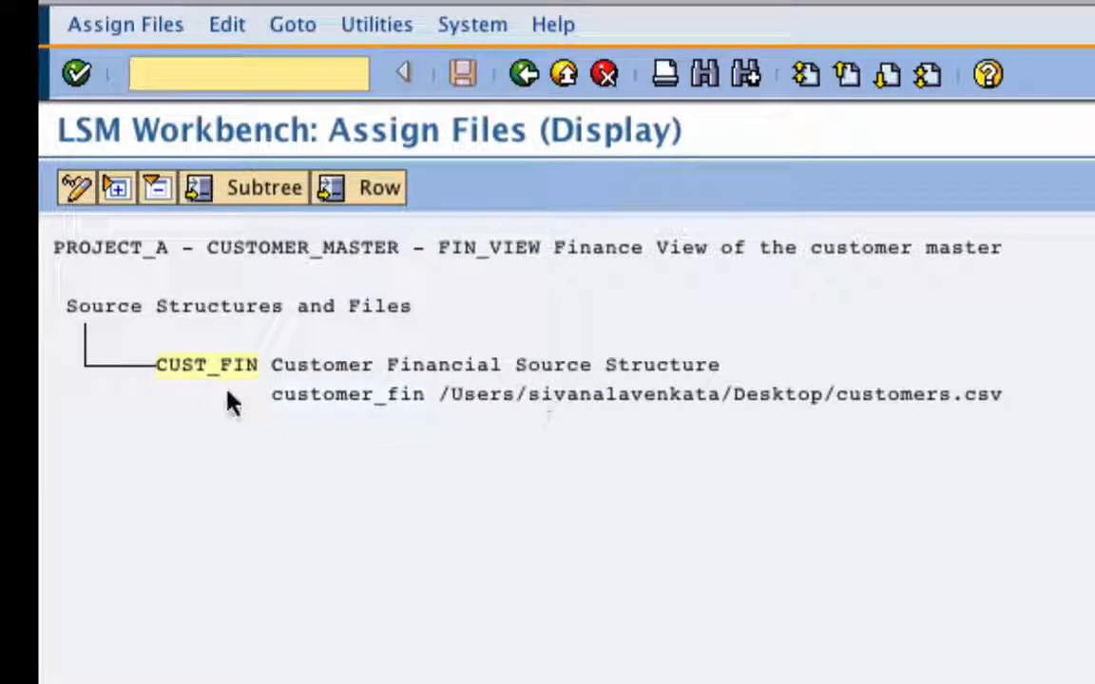
- Check in Assign Files which file is assigned to the CUST_FIN source structure
left_click(187, 368)
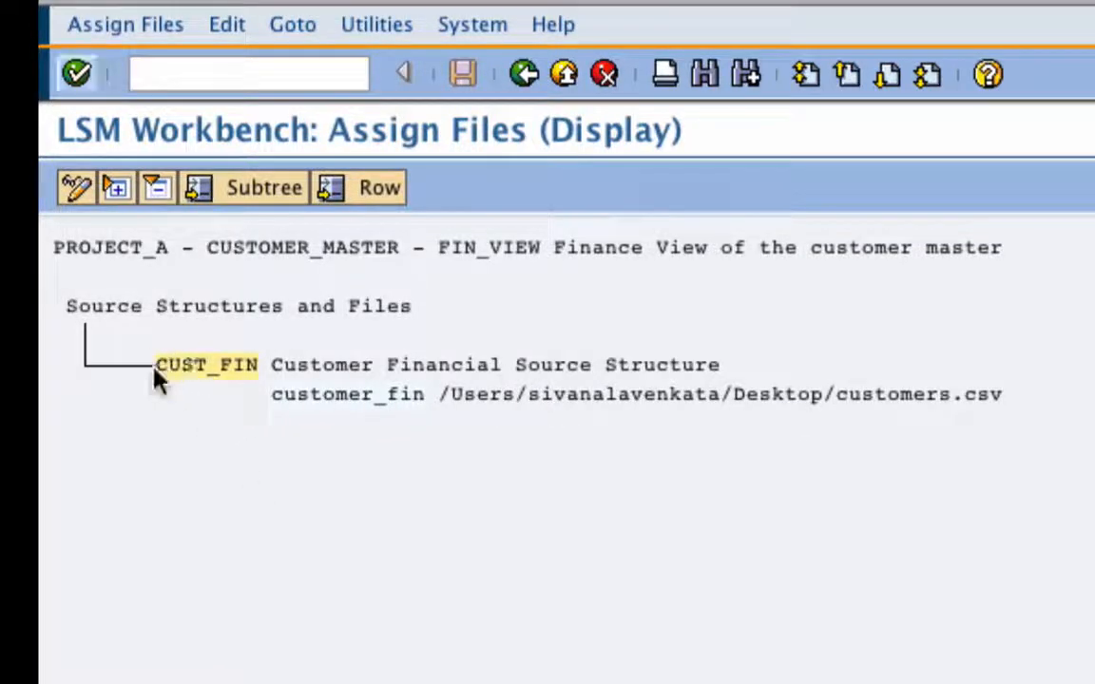
left_click_drag(258, 367, 152, 367)
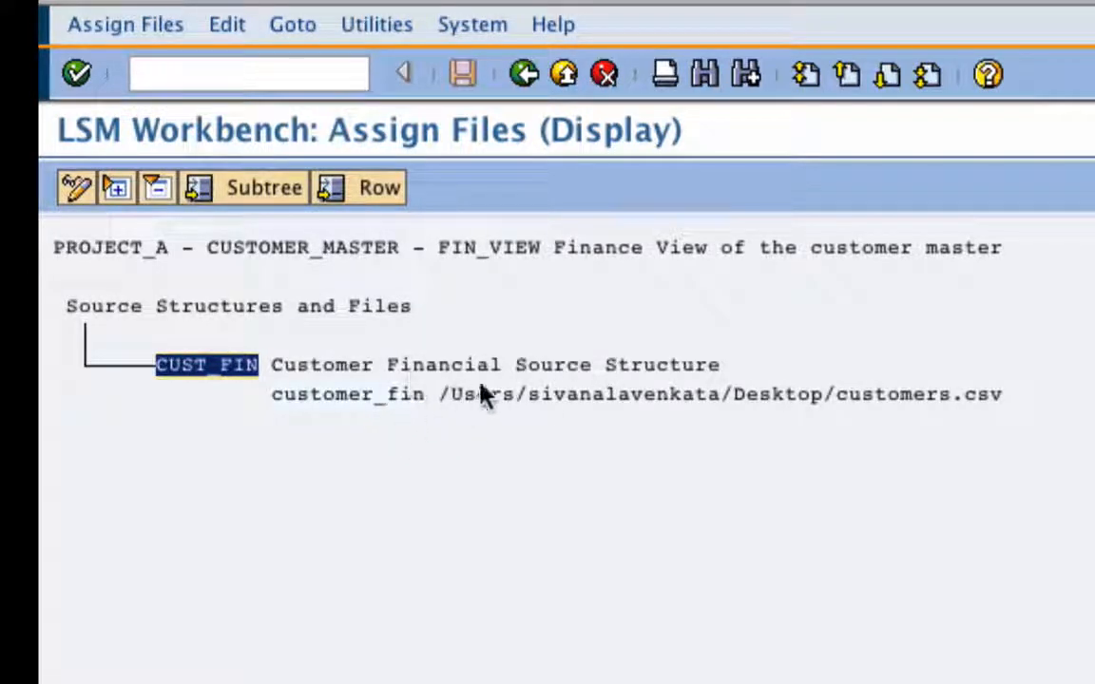
left_click_drag(1003, 393, 437, 394)
left_click(877, 394)
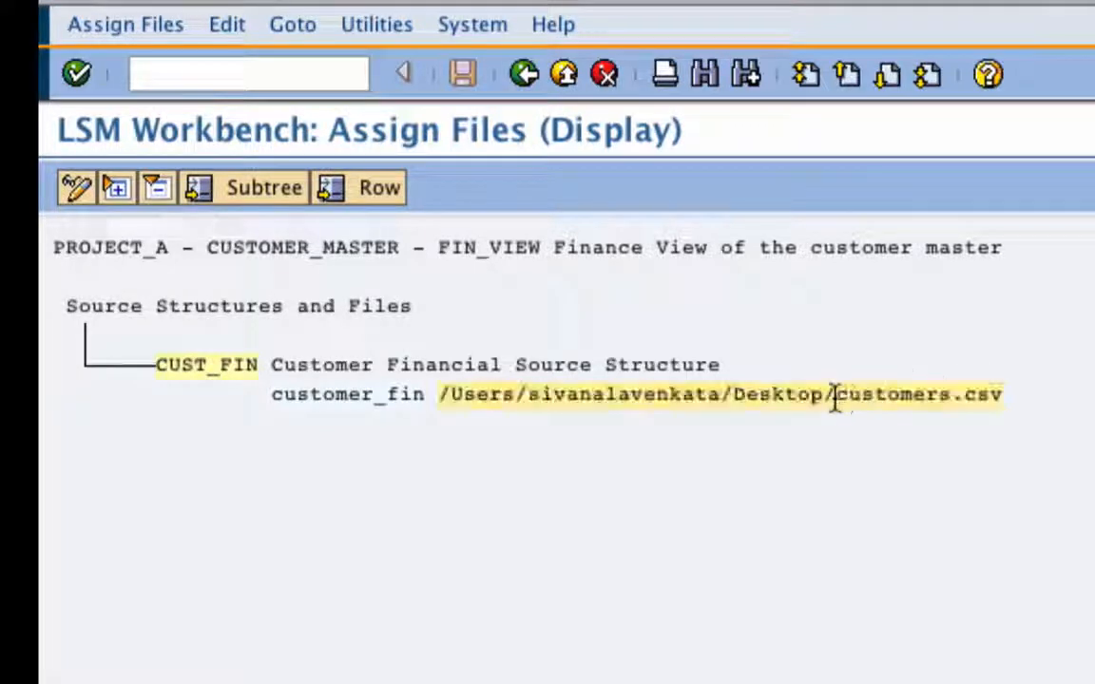
left_click_drag(833, 394, 996, 409)
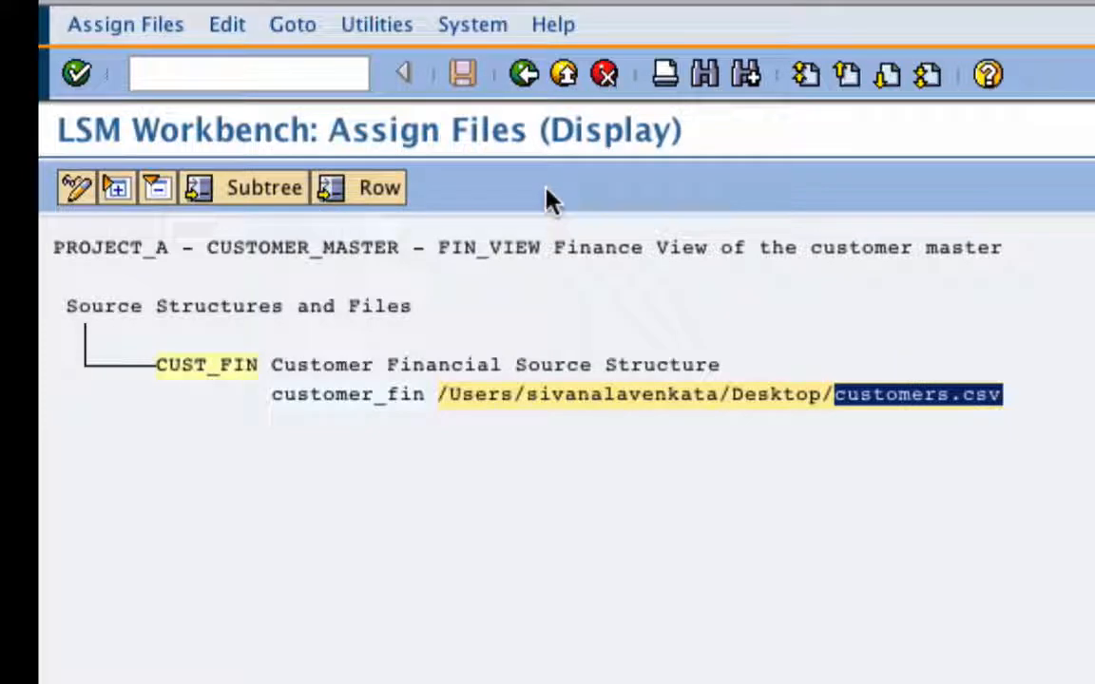
- Return to the process steps, run Read Data with the default selection parameters, and inspect the read count for CUST_FIN
left_click(524, 74)
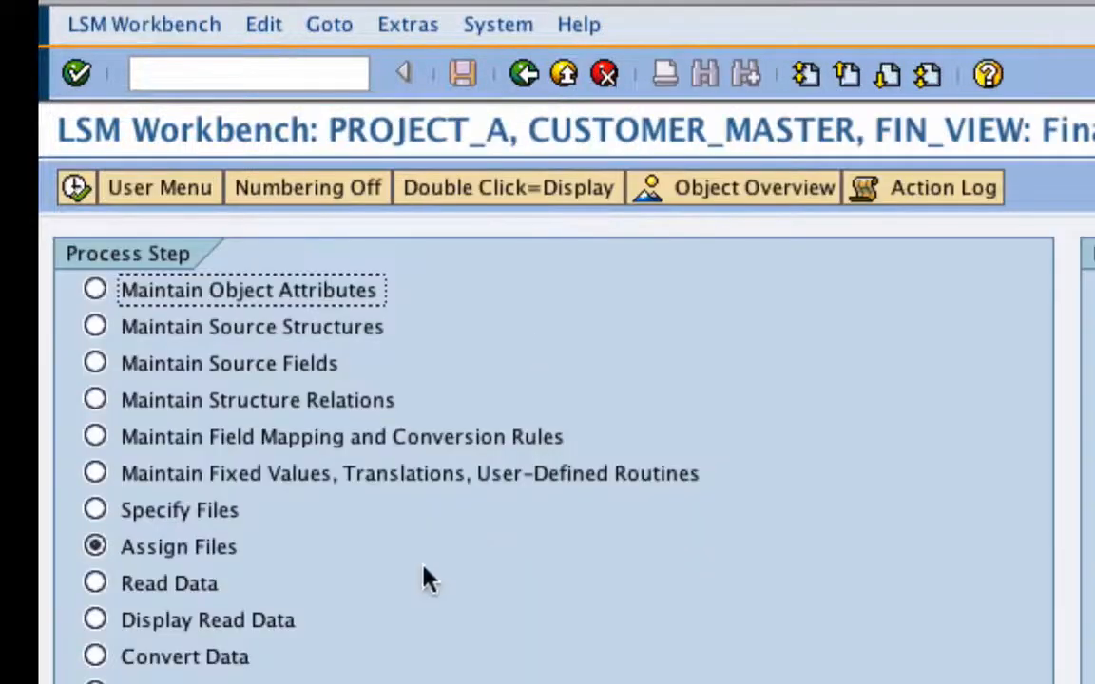
left_click(95, 583)
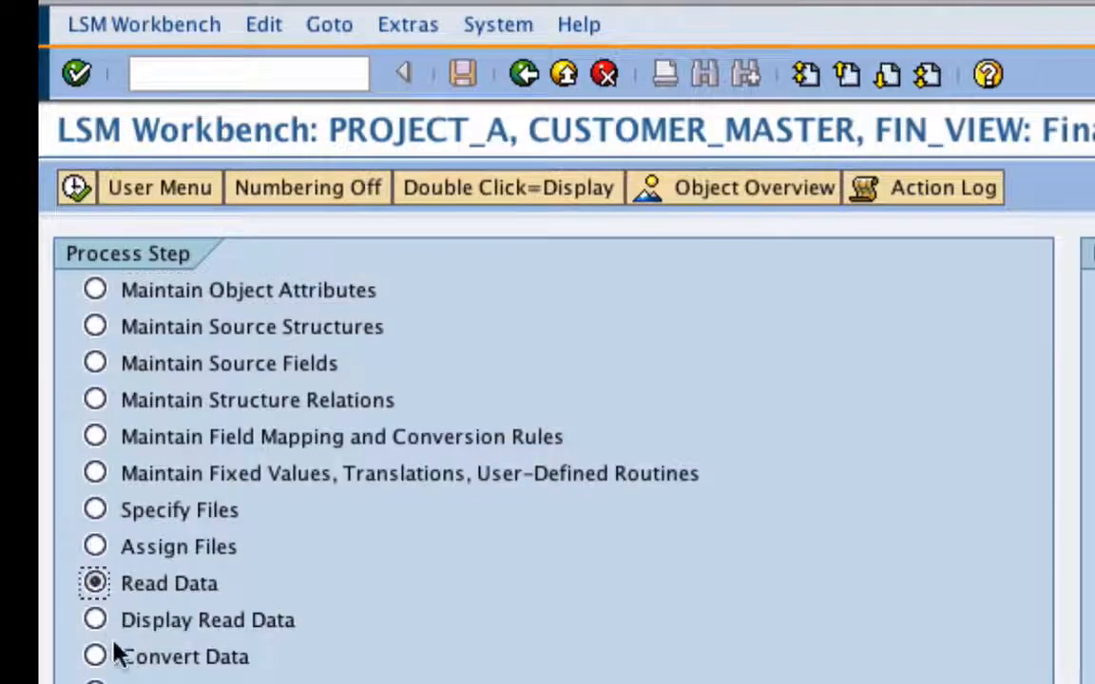
left_click(79, 201)
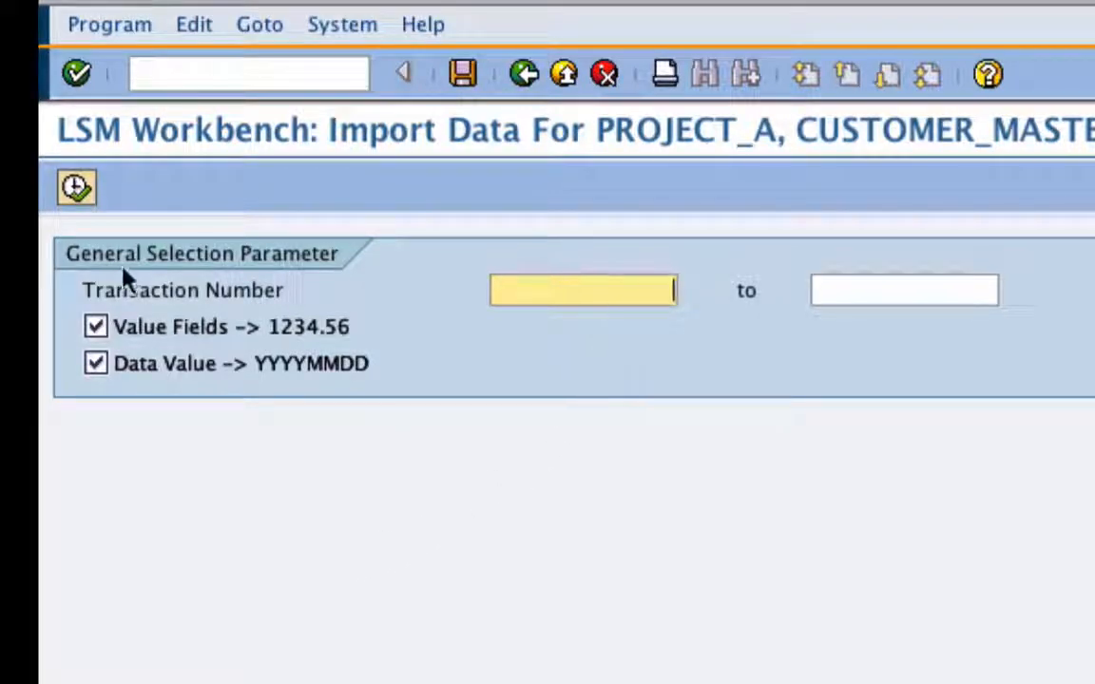
left_click(76, 187)
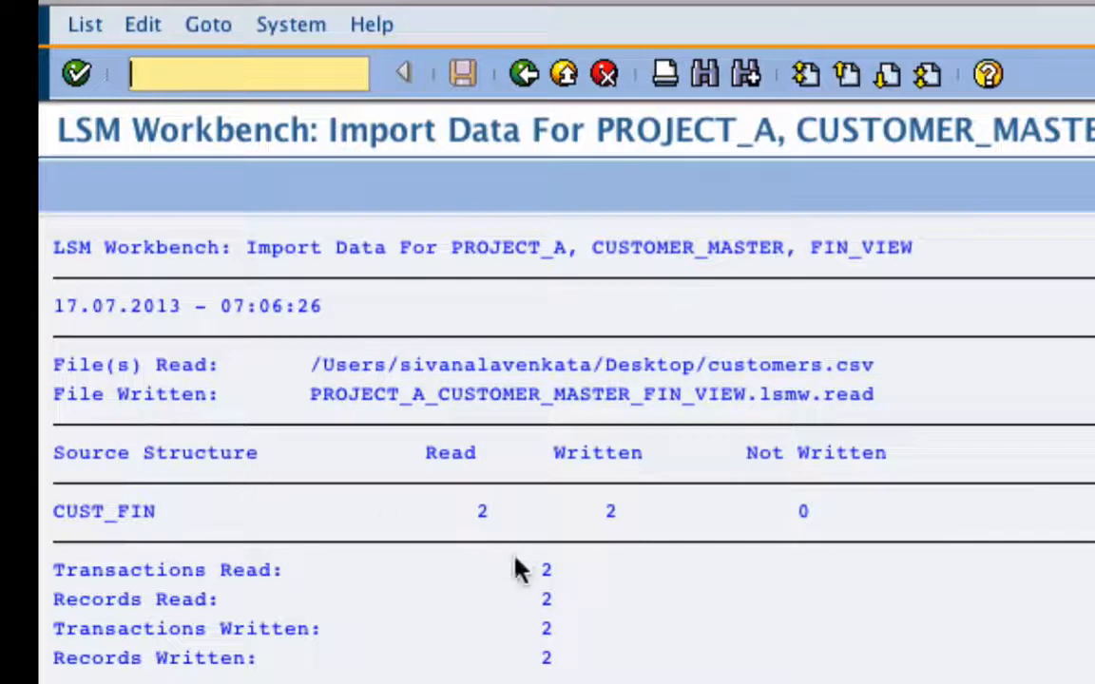
left_click(482, 517)
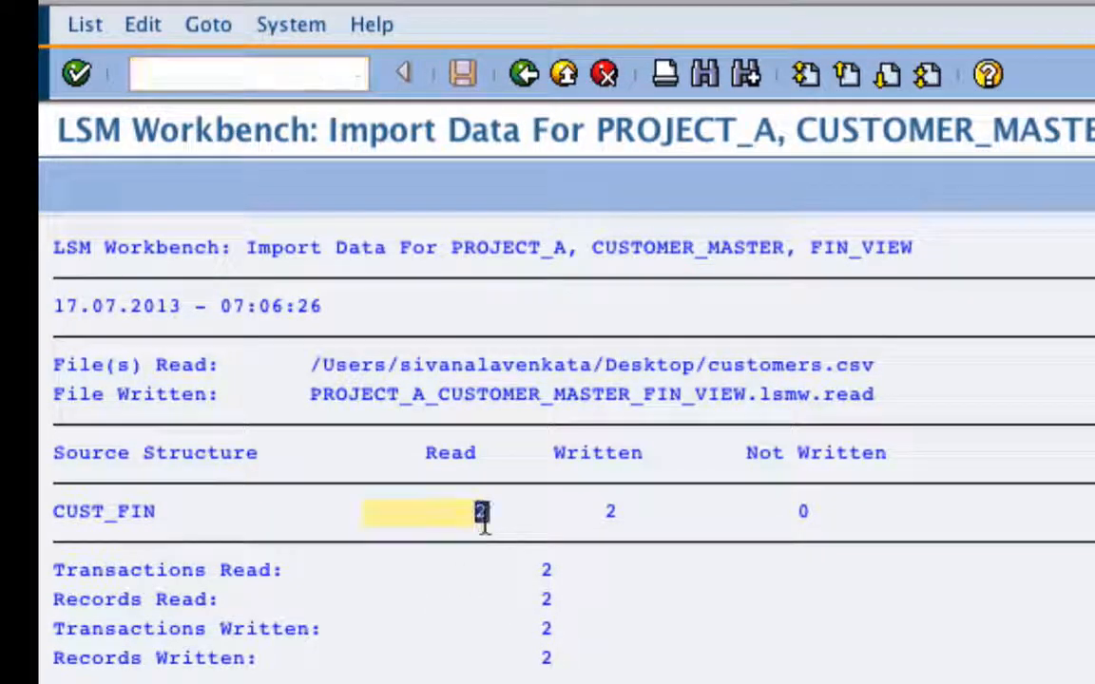
key("Tab")
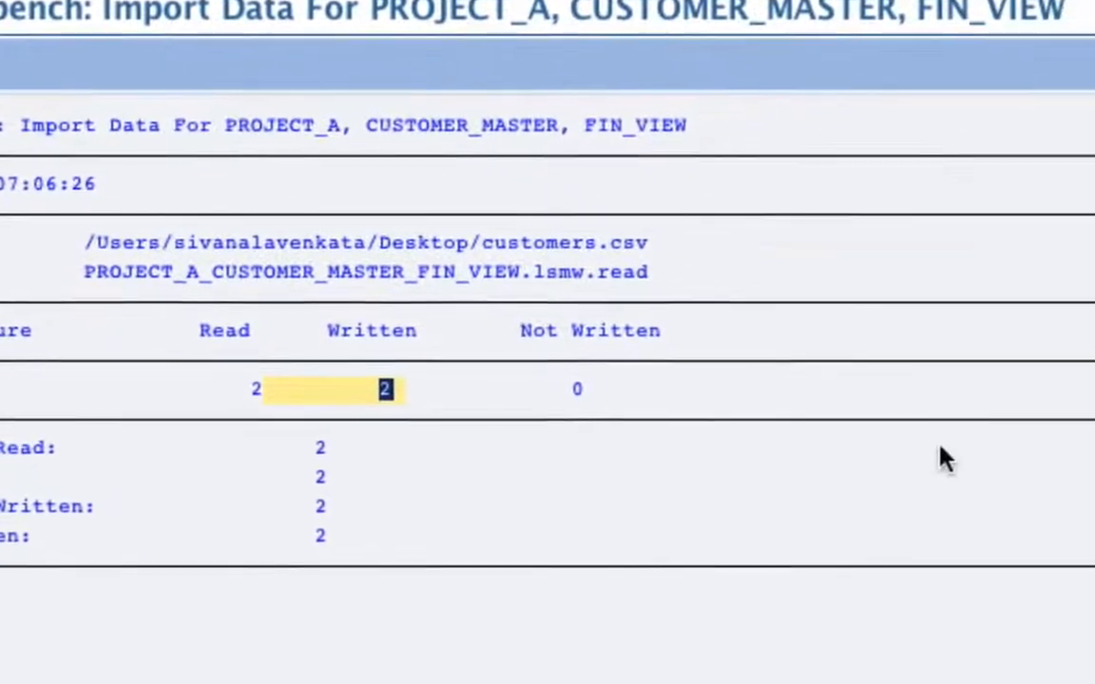
left_click_drag(308, 396, 405, 427)
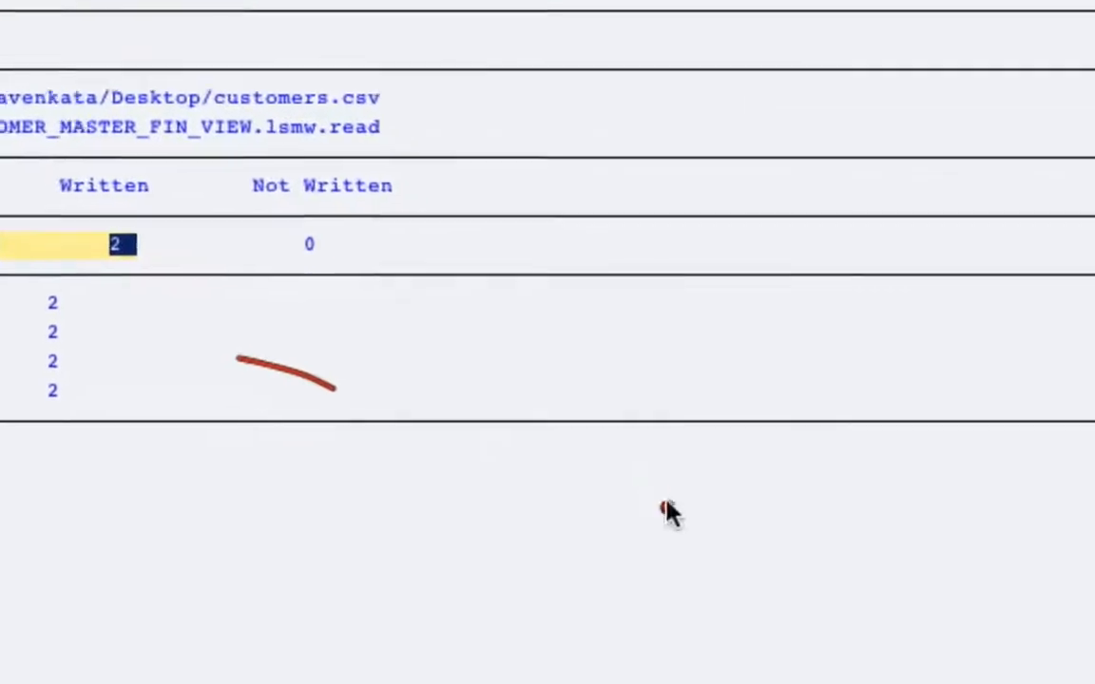
mouse_move(736, 574)
left_mouse_down()
mouse_move(734, 506)
mouse_move(1094, 558)
mouse_move(761, 555)
left_mouse_up()
left_click_drag(456, 421, 440, 377)
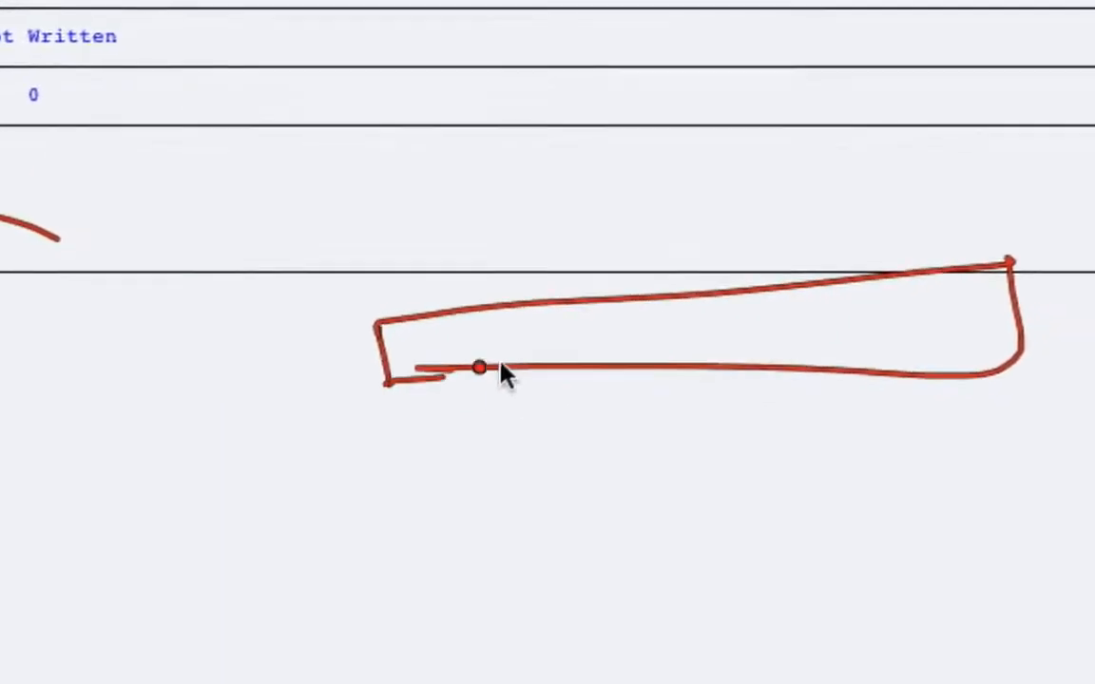
left_click_drag(332, 205, 349, 299)
mouse_move(457, 161)
left_mouse_down()
mouse_move(462, 196)
mouse_move(435, 244)
left_mouse_up()
left_click_drag(107, 127, 113, 79)
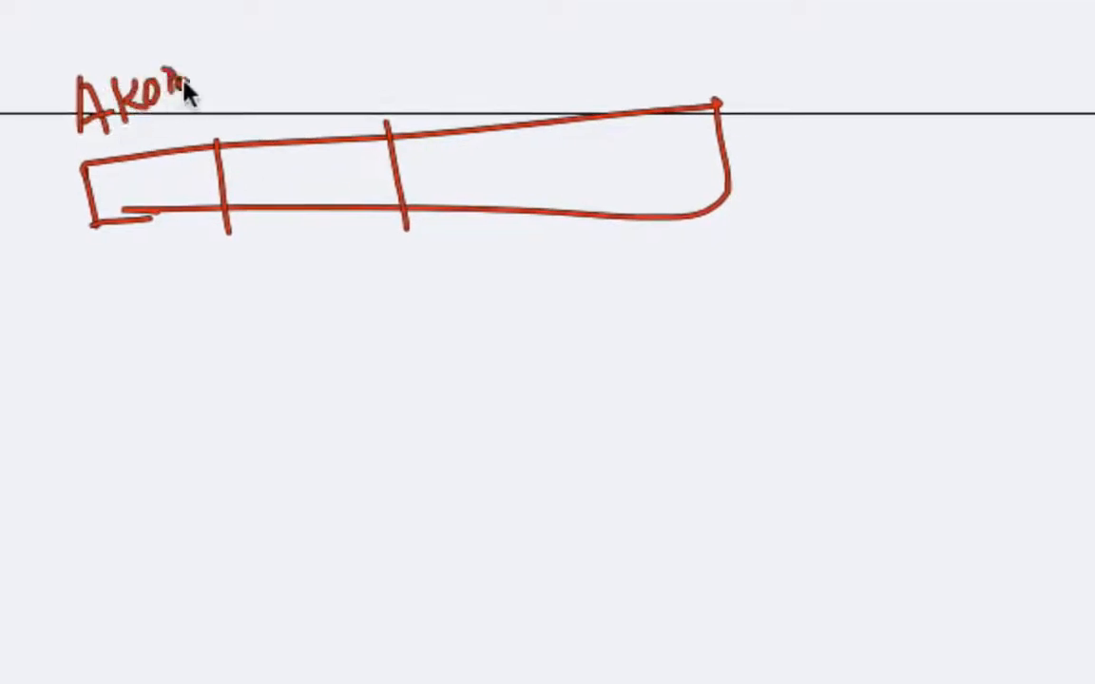
left_click_drag(183, 82, 193, 88)
left_click_drag(203, 59, 201, 86)
left_click(200, 40)
left_click_drag(344, 59, 342, 61)
left_click_drag(367, 53, 366, 81)
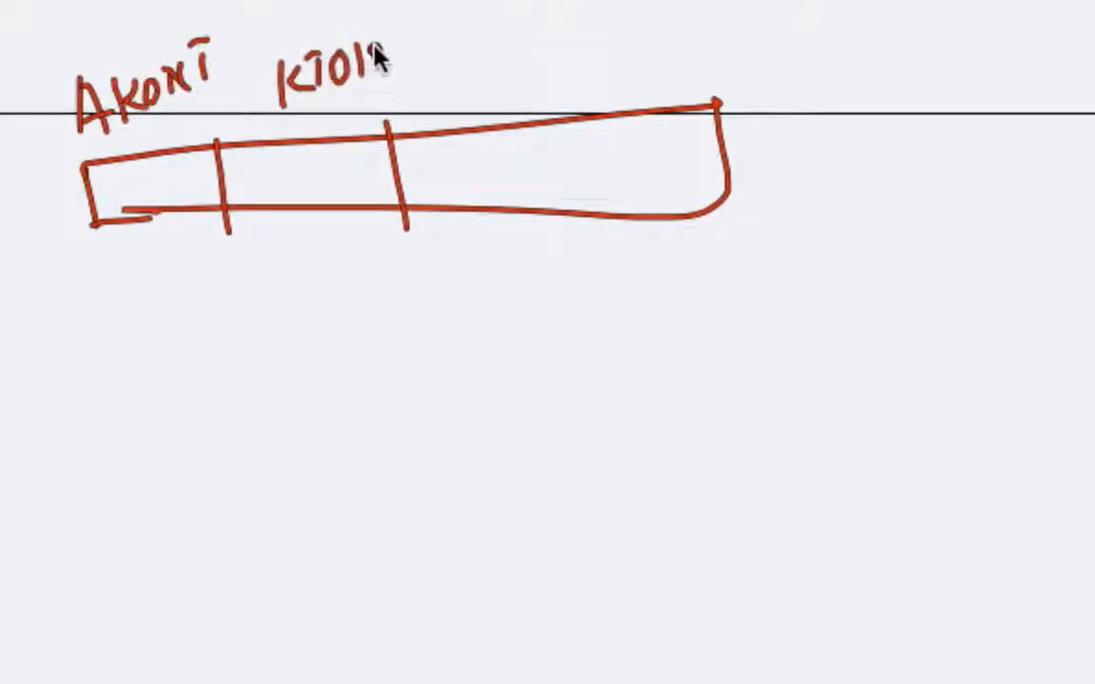
left_click_drag(391, 35, 382, 77)
left_click_drag(19, 80, 42, 84)
left_click_drag(2, 292, 79, 280)
left_click_drag(82, 359, 80, 399)
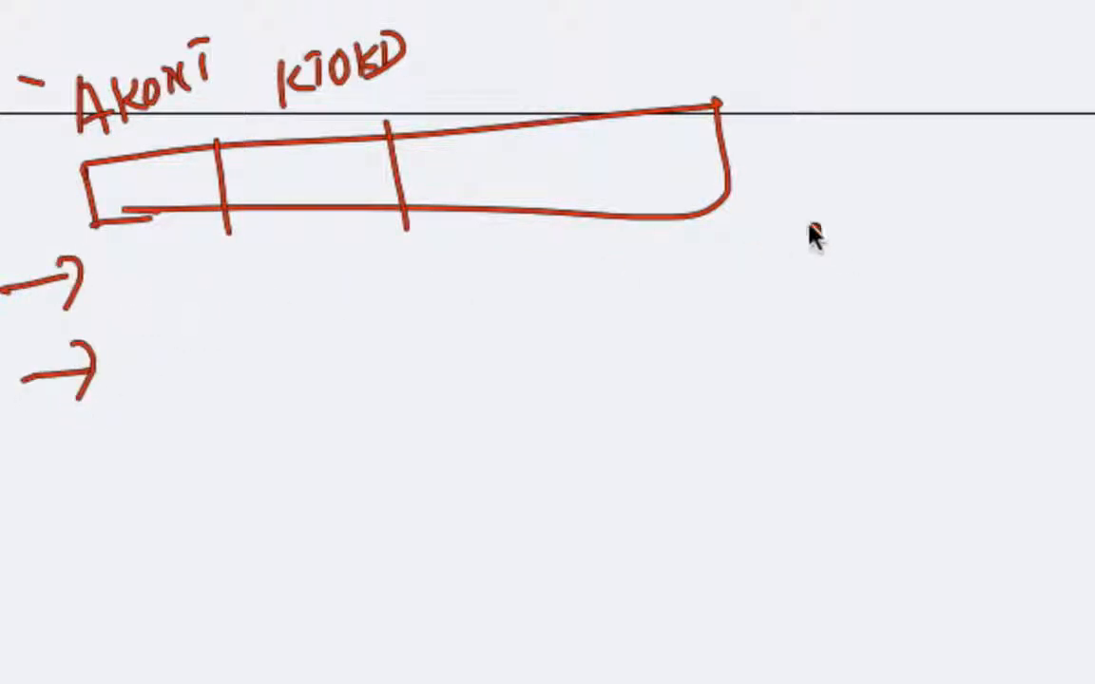
left_click_drag(737, 209, 763, 351)
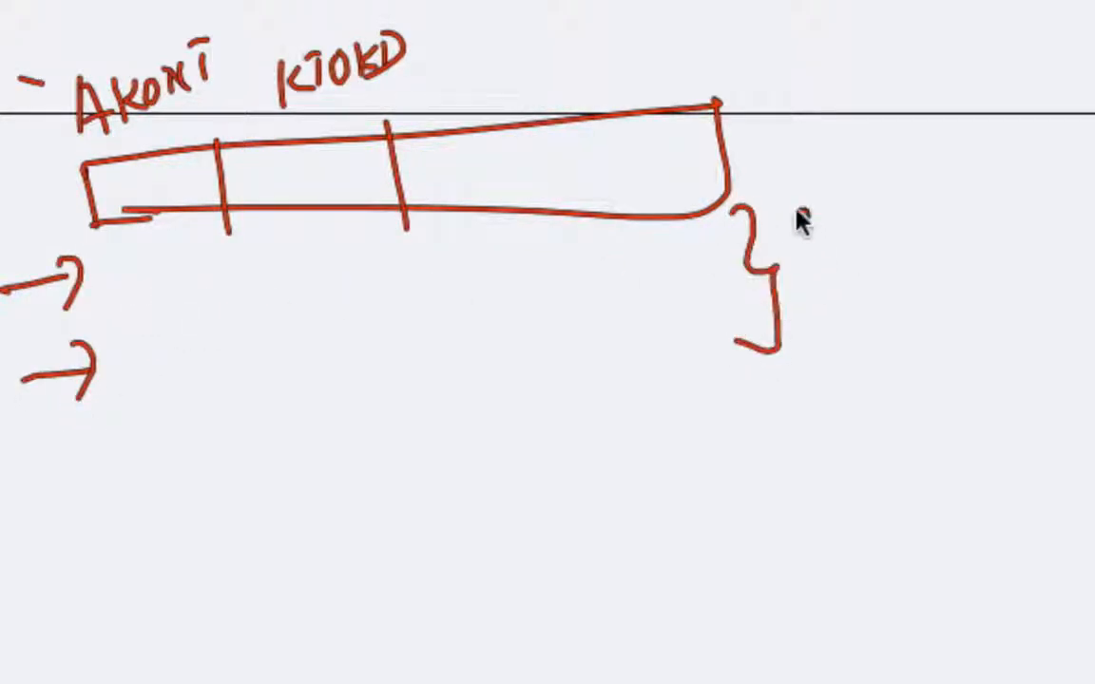
left_click_drag(775, 216, 817, 219)
mouse_move(863, 157)
left_mouse_down()
mouse_move(894, 202)
mouse_move(940, 183)
mouse_move(1029, 115)
mouse_move(1036, 161)
left_mouse_up()
left_click_drag(1022, 121, 1045, 118)
mouse_move(822, 309)
left_mouse_down()
mouse_move(863, 294)
mouse_move(834, 321)
left_mouse_up()
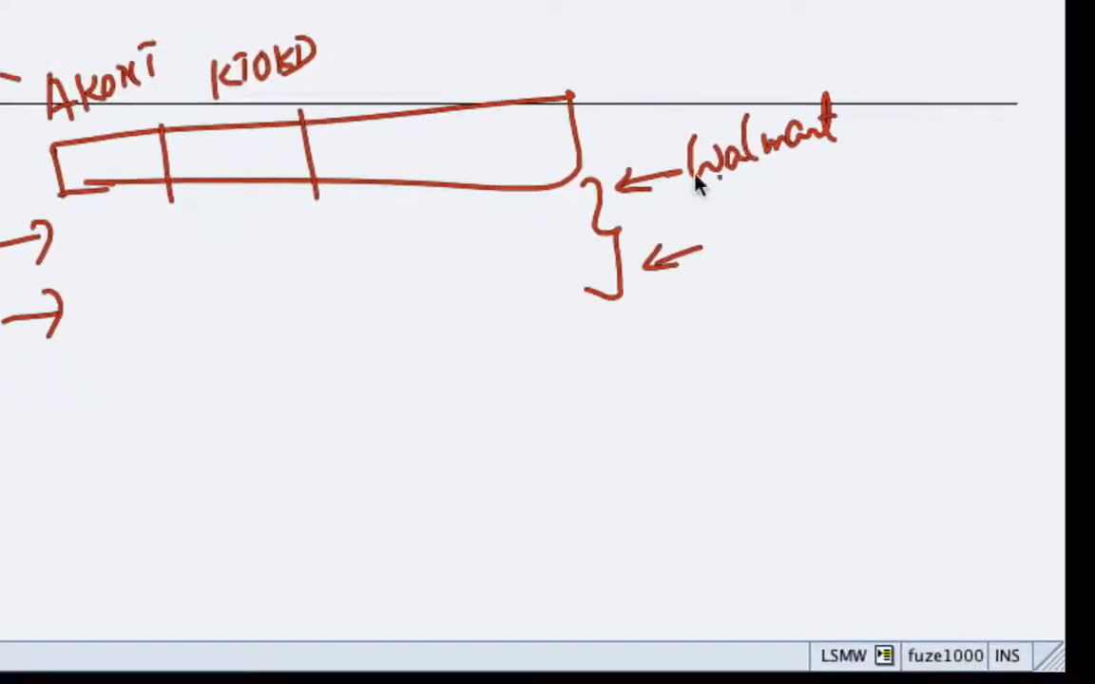
left_click_drag(870, 207, 1041, 129)
left_click_drag(905, 111, 956, 84)
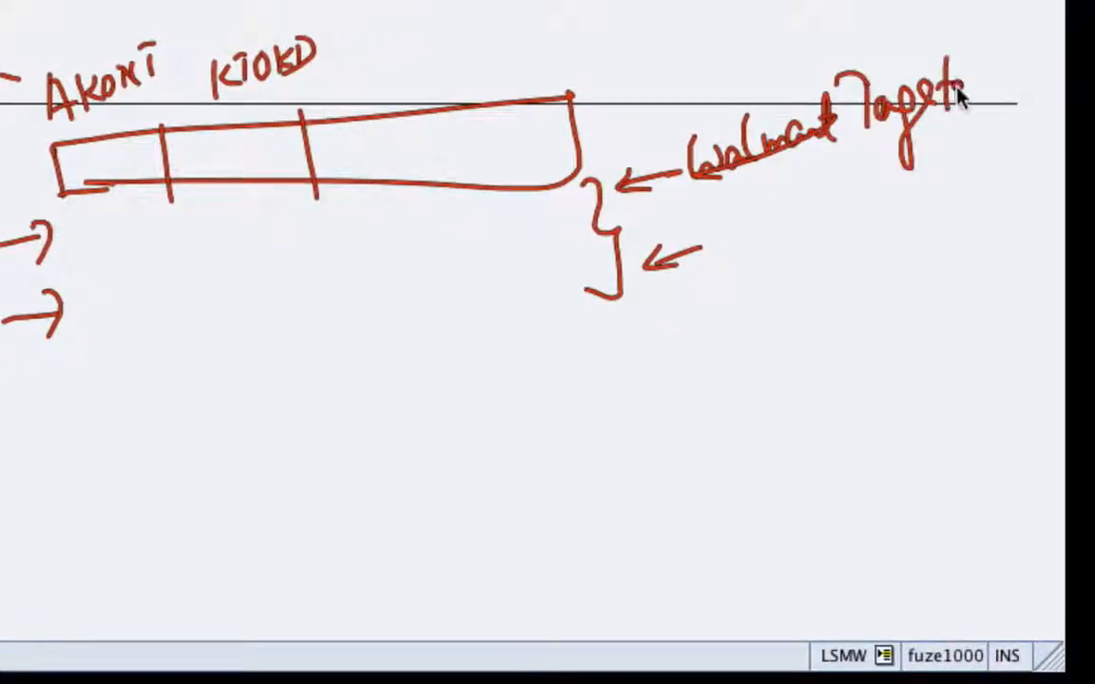
mouse_move(726, 211)
left_mouse_down()
mouse_move(770, 244)
mouse_move(853, 214)
mouse_move(867, 271)
left_mouse_up()
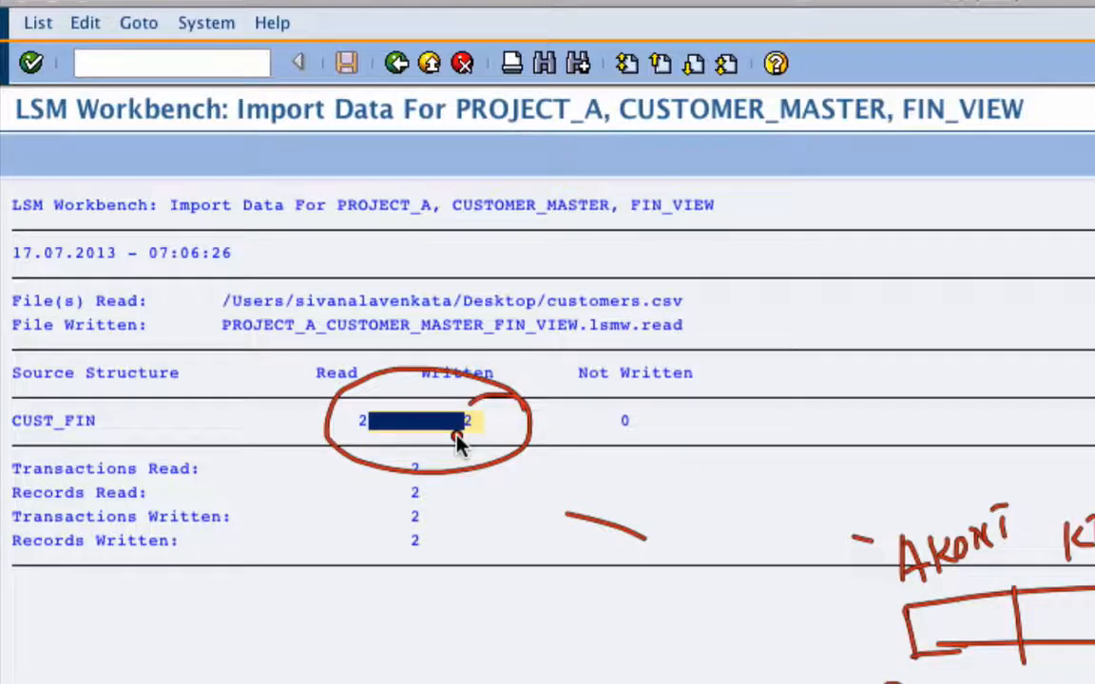
key("Escape")
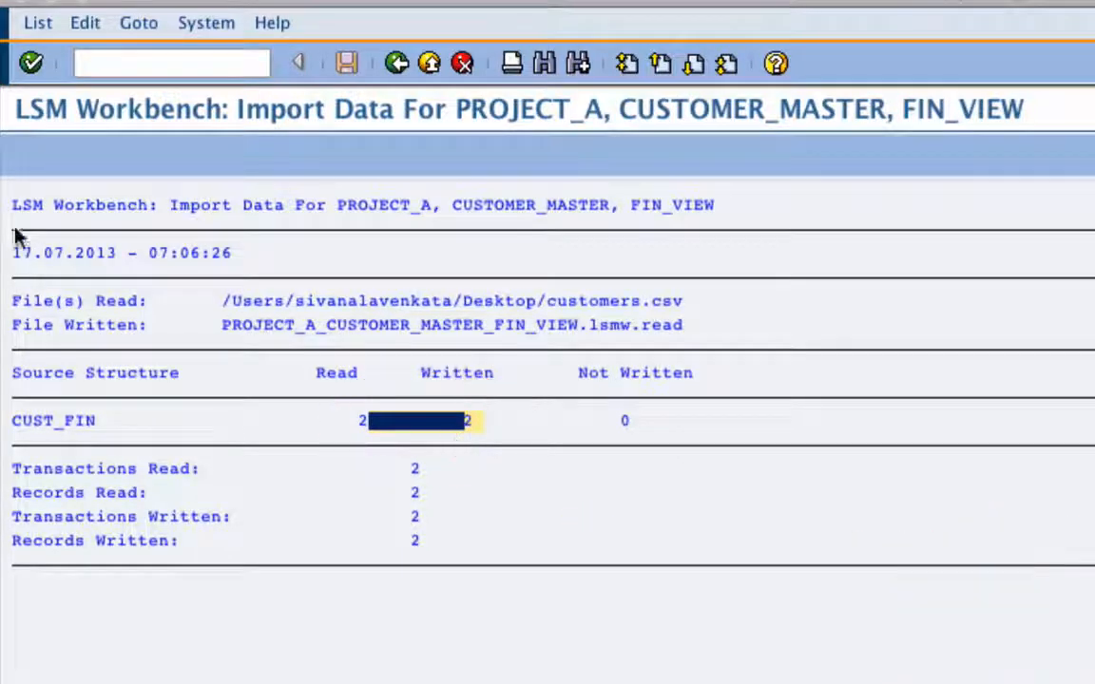
- Return from the import log to the Read Data selection parameters and check the Transaction Number range fields
left_click(395, 63)
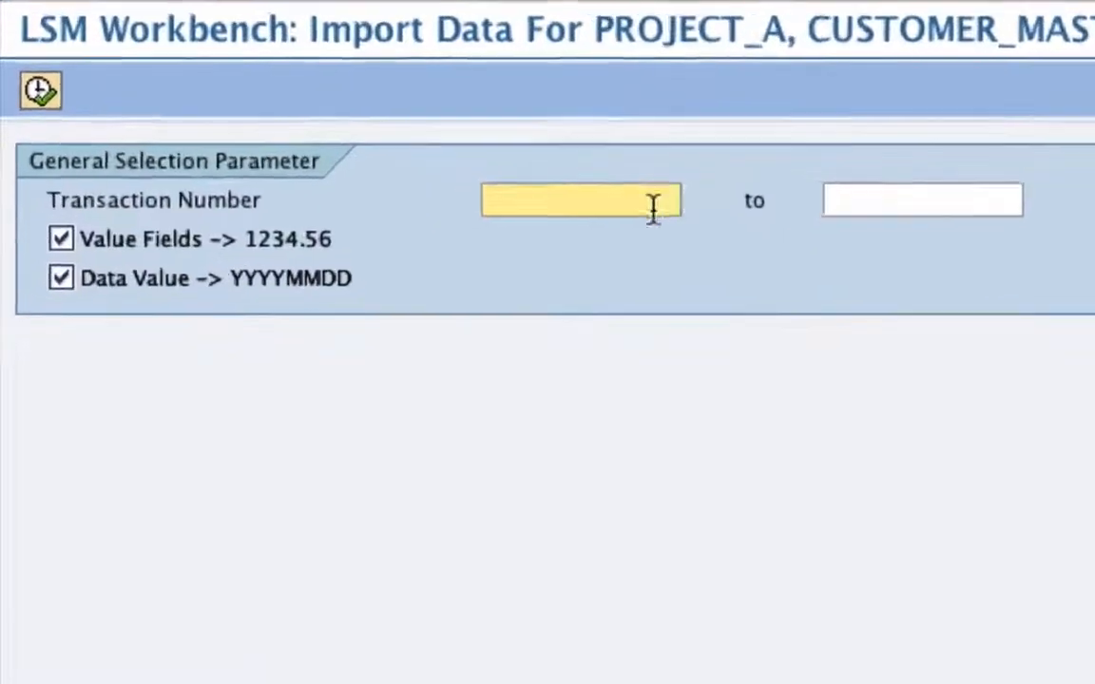
left_click(893, 187)
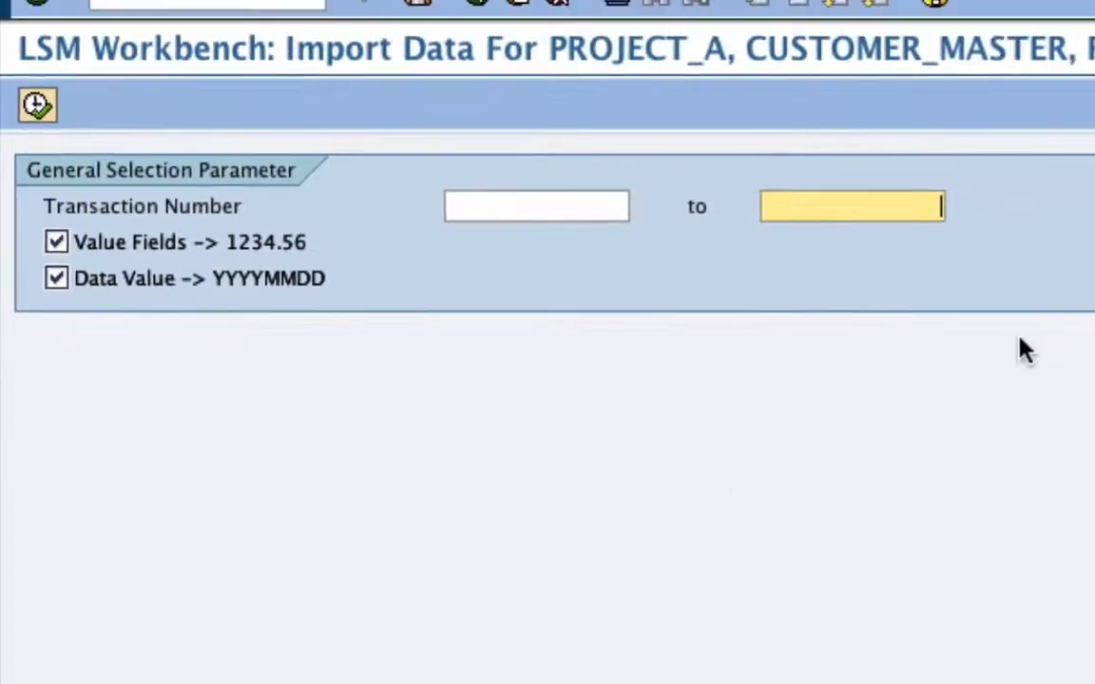
mouse_move(891, 400)
left_mouse_down()
mouse_move(899, 446)
mouse_move(908, 425)
left_mouse_up()
left_click_drag(919, 488, 916, 518)
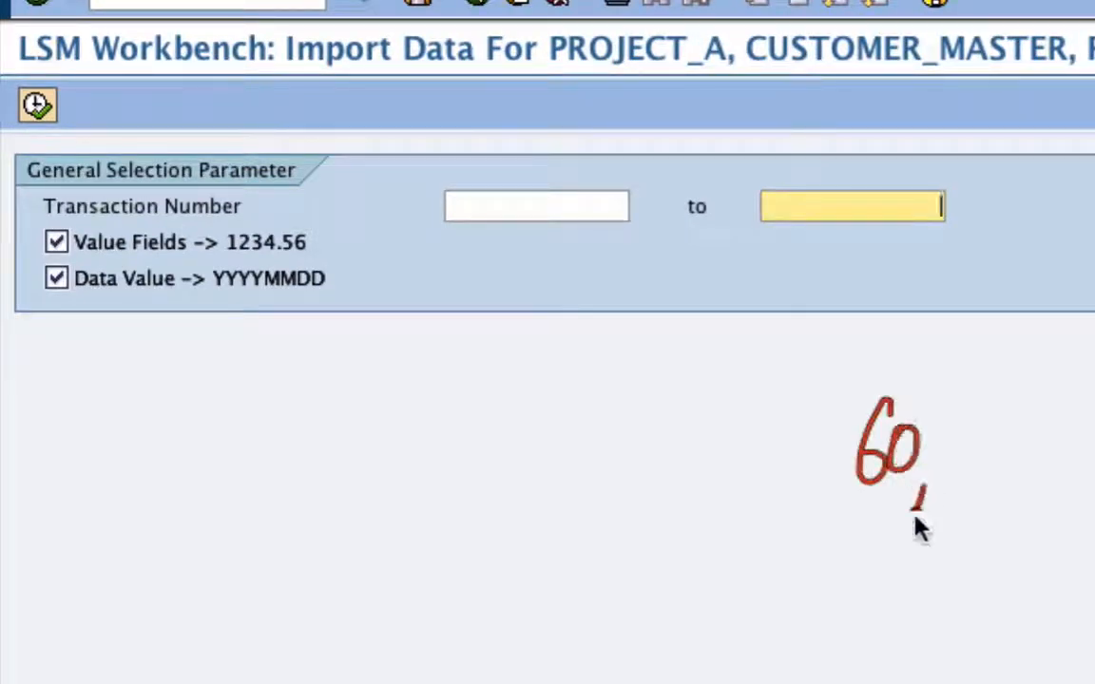
mouse_move(950, 422)
left_mouse_down()
mouse_move(941, 439)
mouse_move(1024, 439)
left_mouse_up()
left_click_drag(804, 539, 1083, 466)
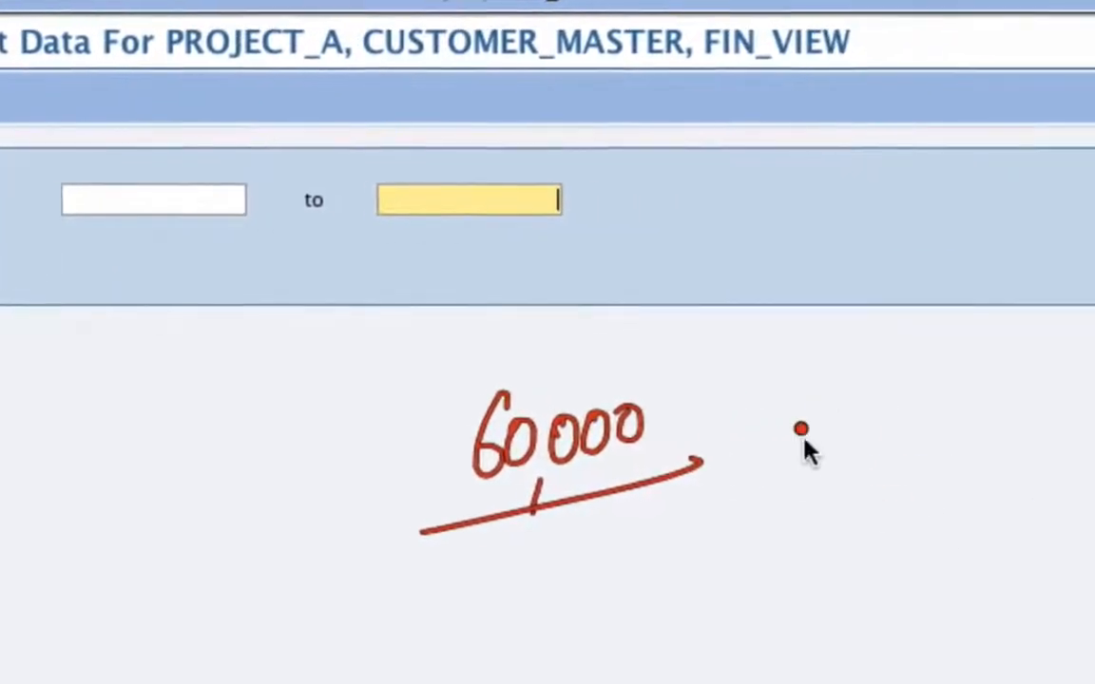
left_click_drag(577, 399, 882, 382)
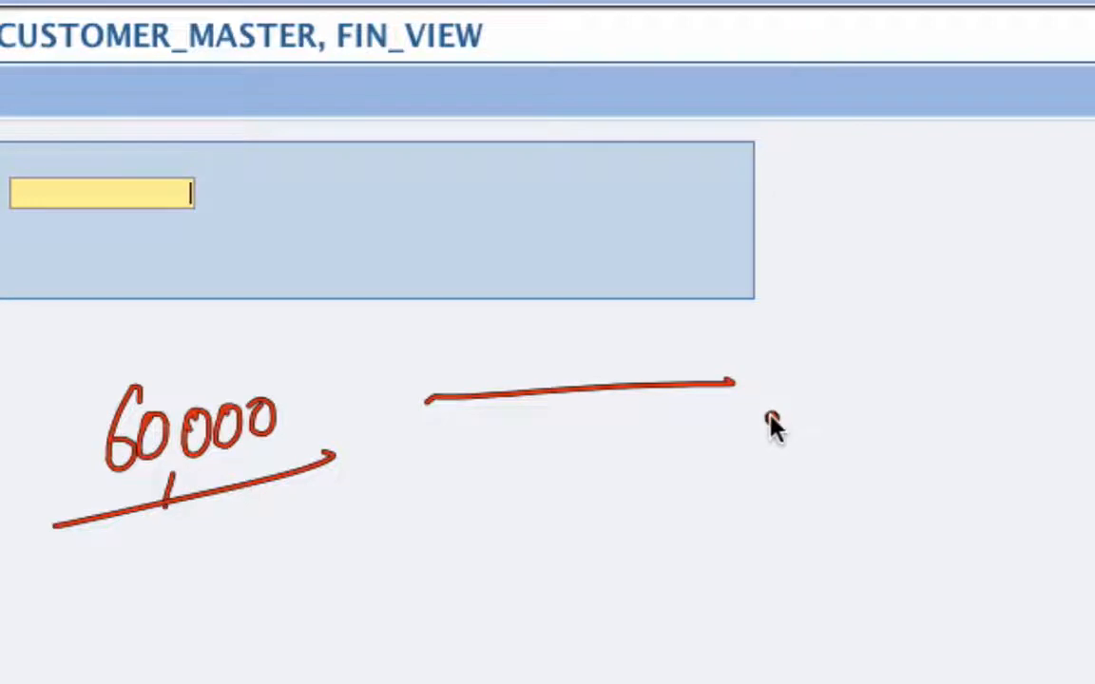
mouse_move(446, 632)
left_mouse_down()
mouse_move(745, 636)
mouse_move(461, 634)
mouse_move(484, 625)
left_mouse_up()
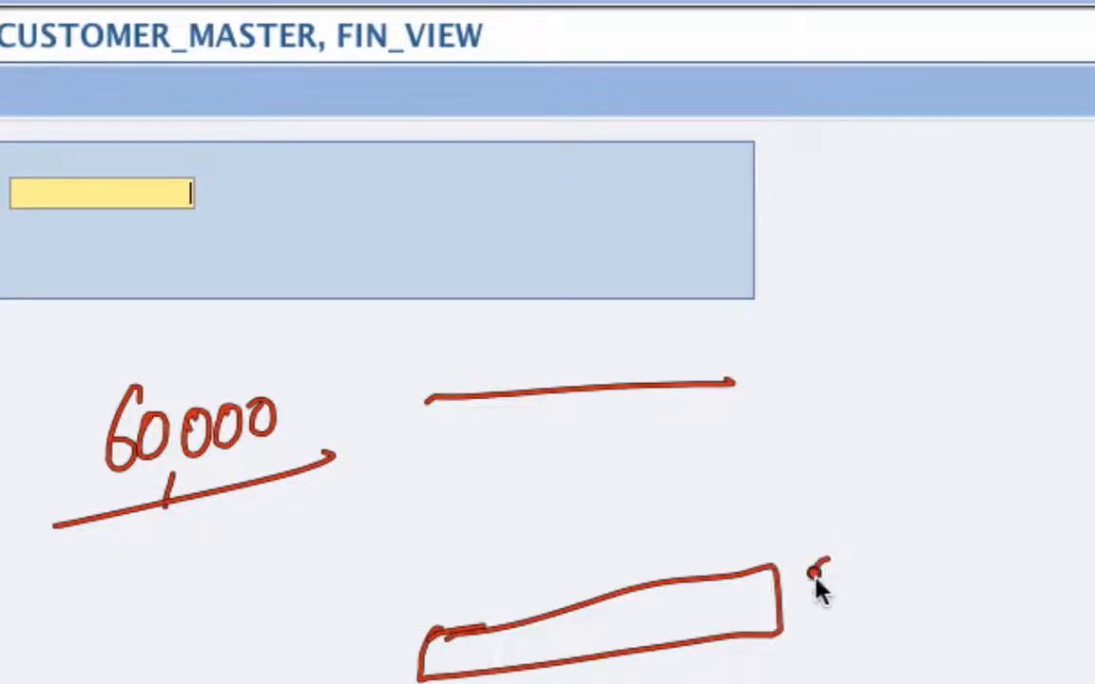
left_click_drag(865, 542, 869, 577)
mouse_move(885, 553)
left_mouse_down()
mouse_move(892, 590)
mouse_move(873, 591)
left_mouse_up()
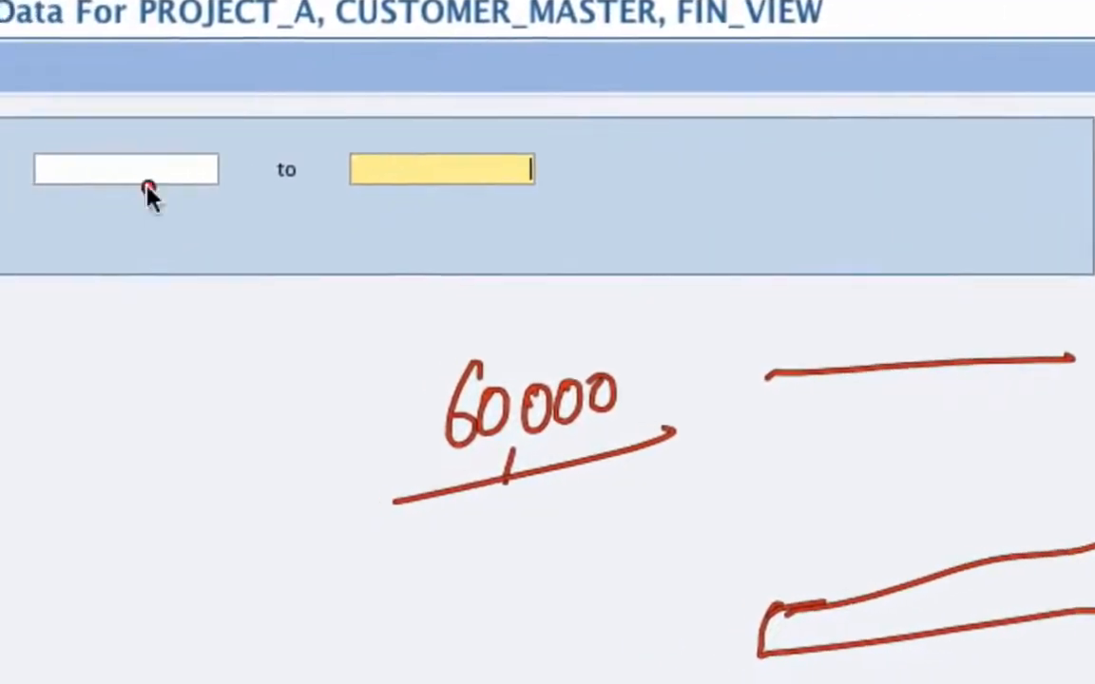
mouse_move(152, 144)
left_mouse_down()
mouse_move(124, 190)
mouse_move(152, 195)
left_mouse_up()
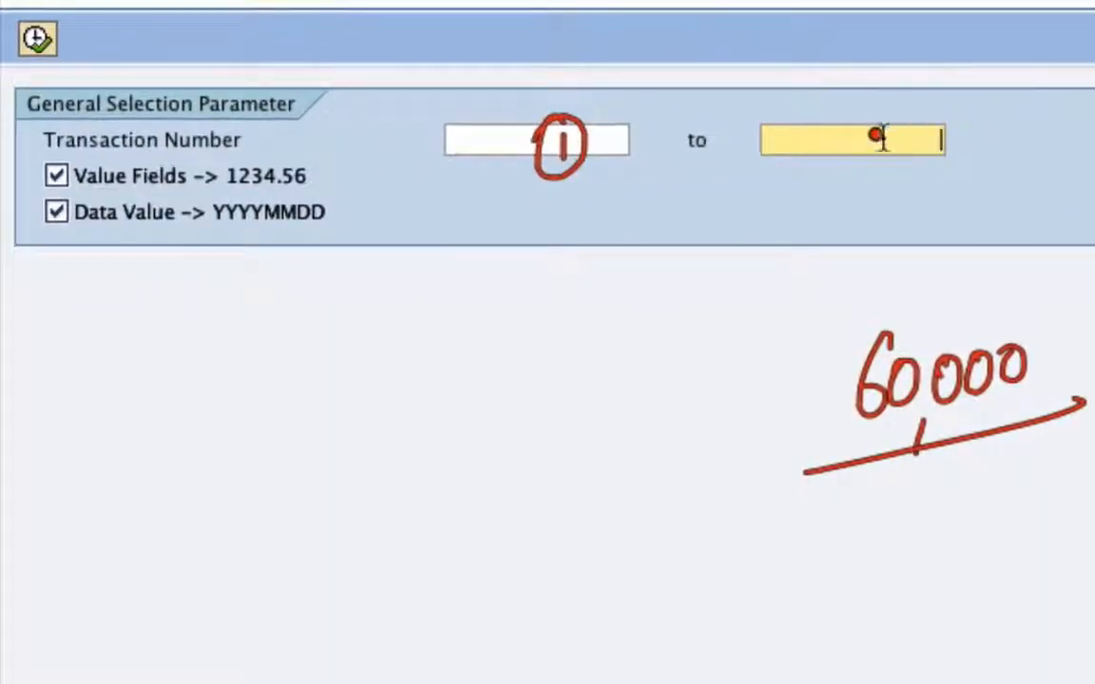
left_click_drag(852, 147, 845, 162)
mouse_move(872, 135)
left_mouse_down()
mouse_move(881, 142)
mouse_move(897, 119)
mouse_move(926, 122)
left_mouse_up()
left_click_drag(827, 197, 959, 151)
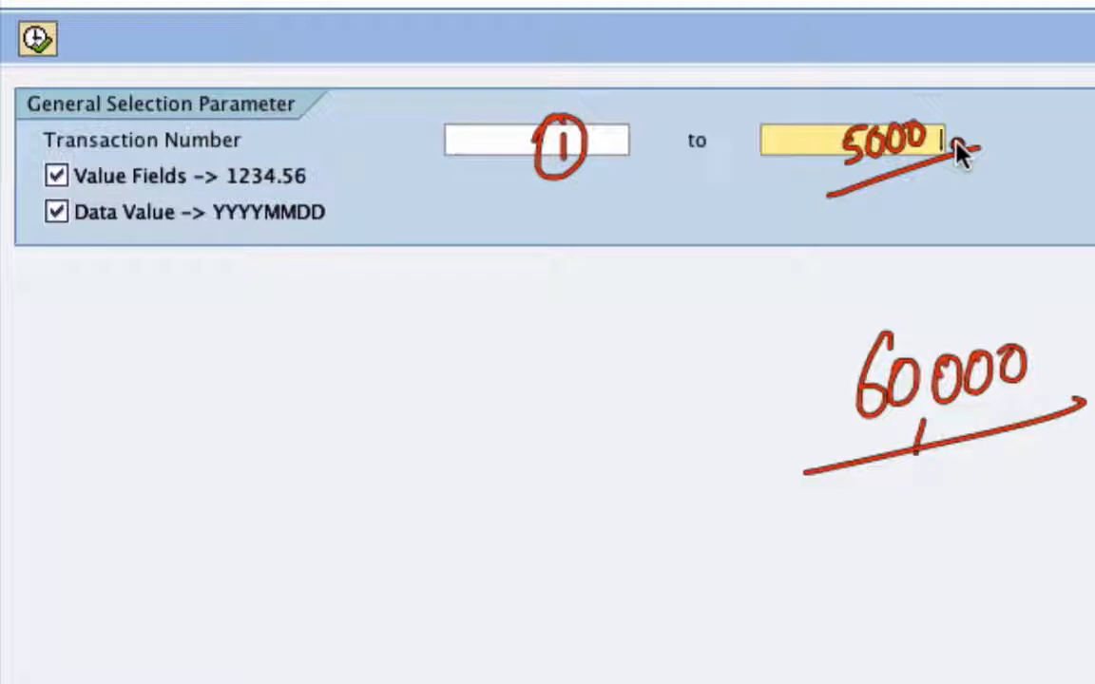
left_click(371, 252)
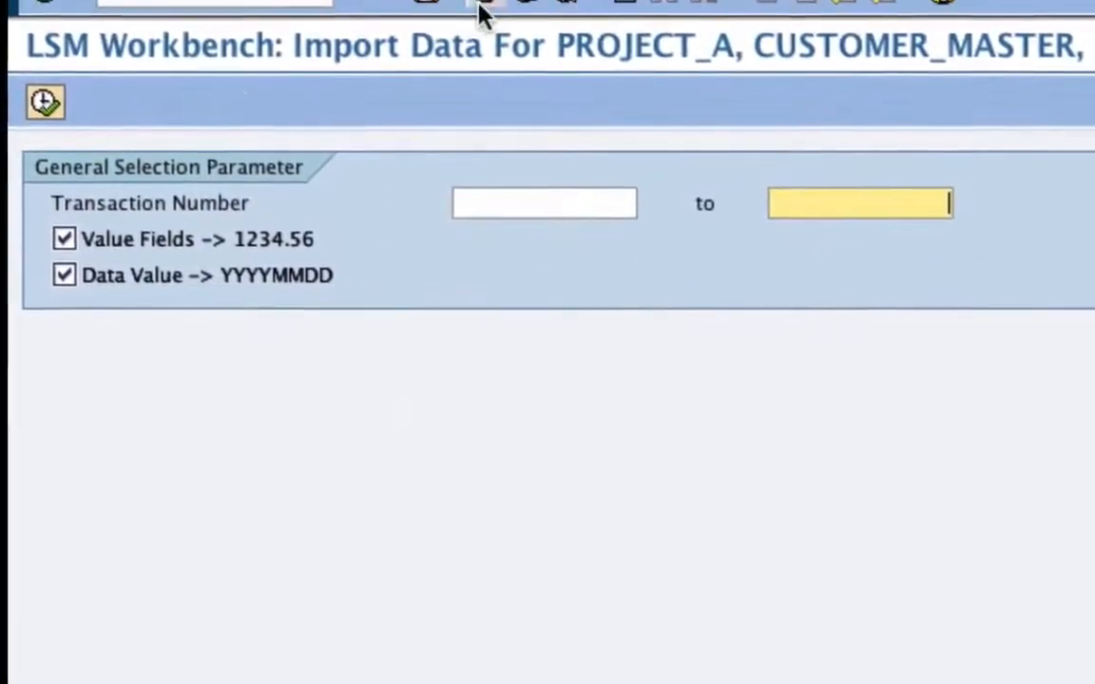
- Run Display Read Data from the process steps without a line restriction, review the imported records, and return to the process steps
left_click(494, 3)
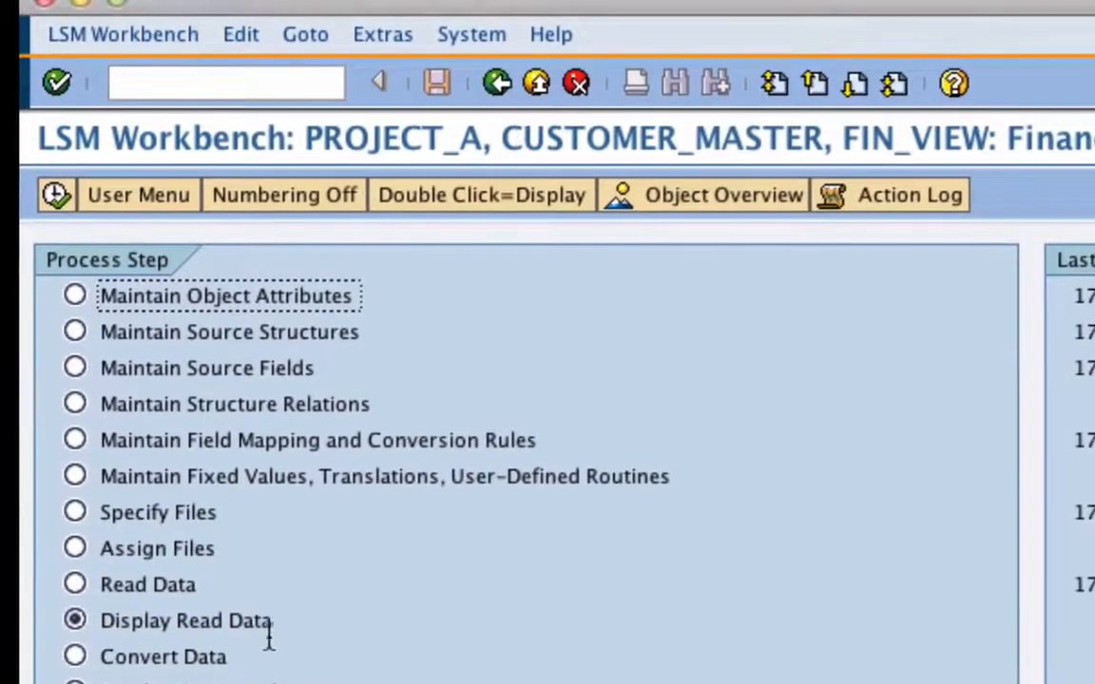
left_click(55, 196)
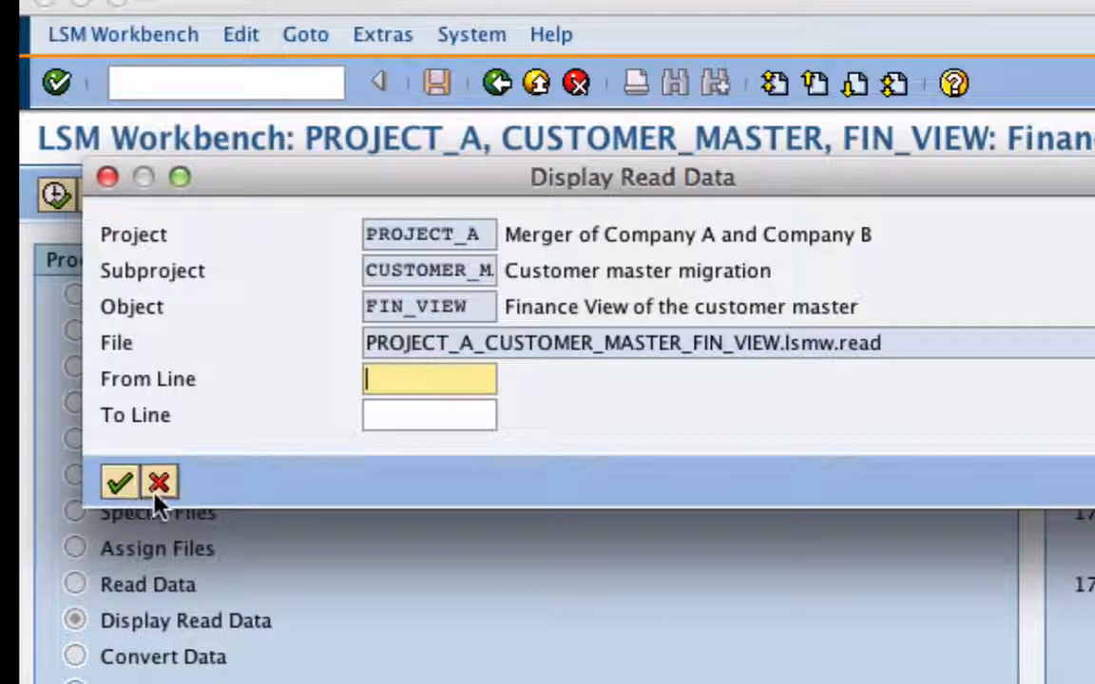
left_click(116, 484)
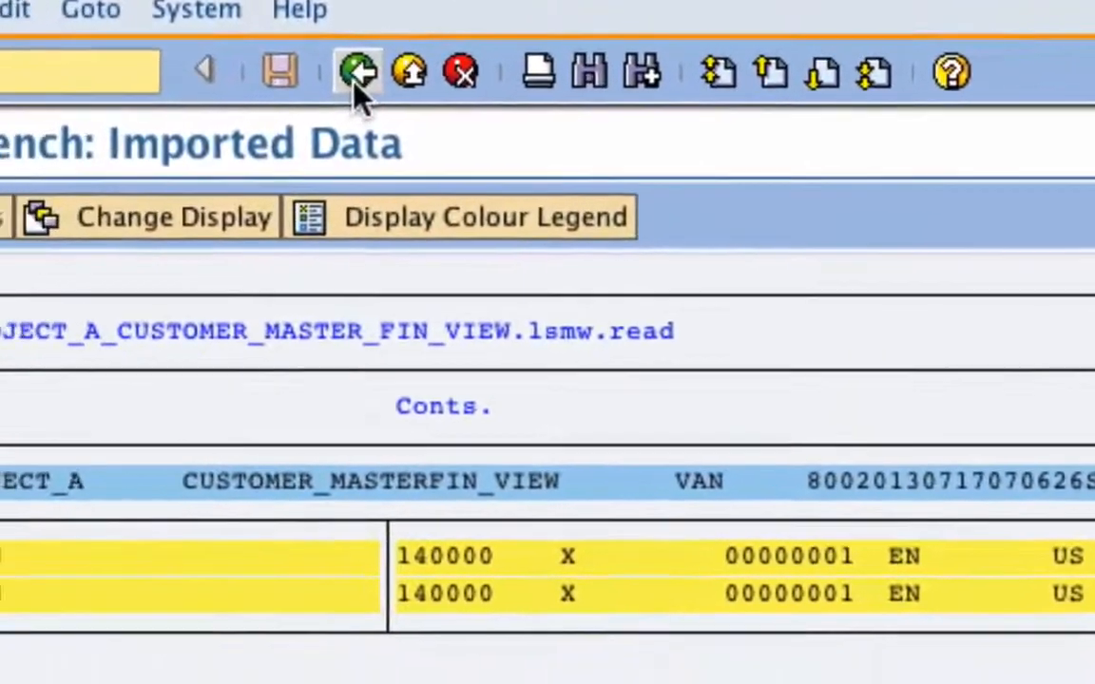
left_click(357, 74)
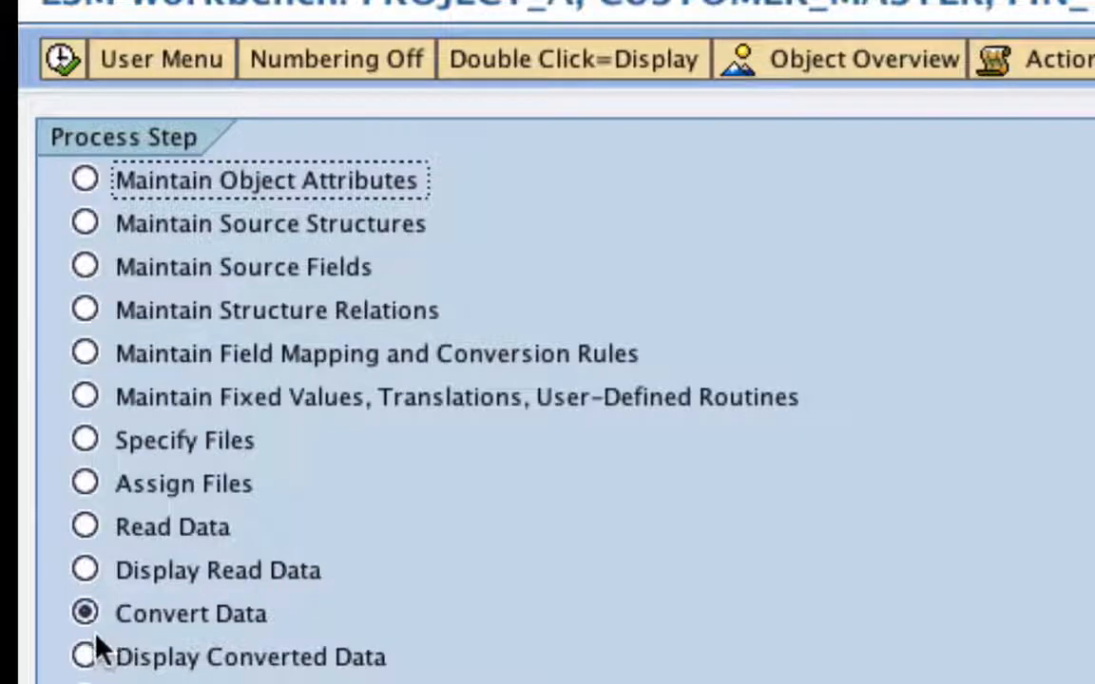
- Run Convert Data with no transaction number restriction, review the conversion log, and return to the process steps
left_click(70, 63)
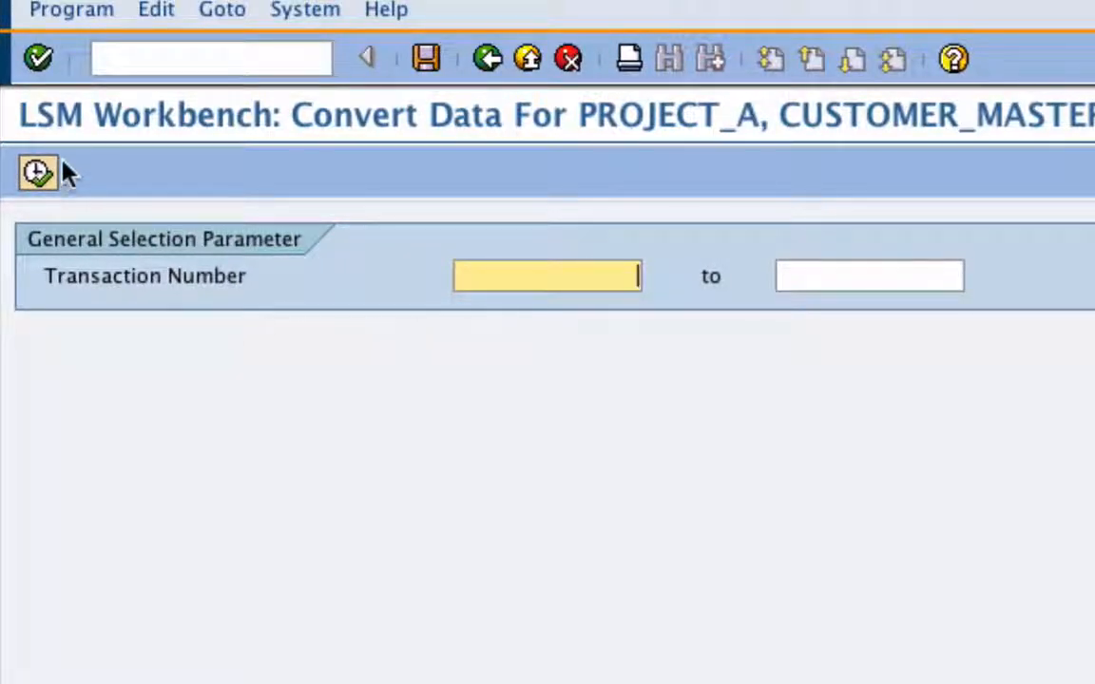
left_click(40, 175)
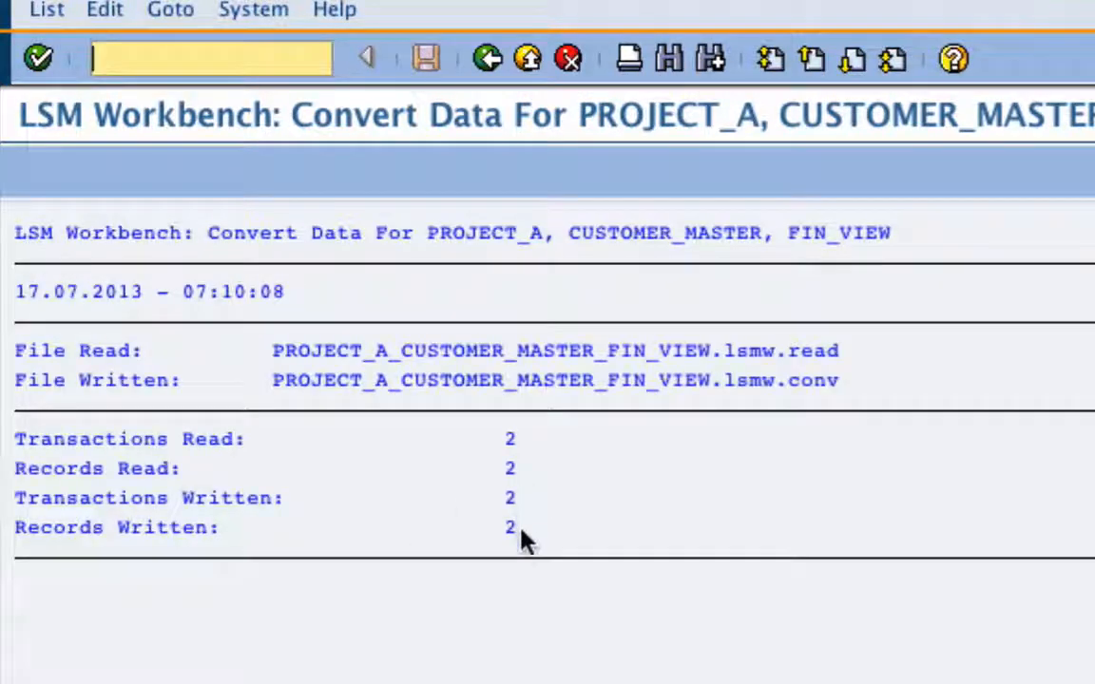
left_click(487, 60)
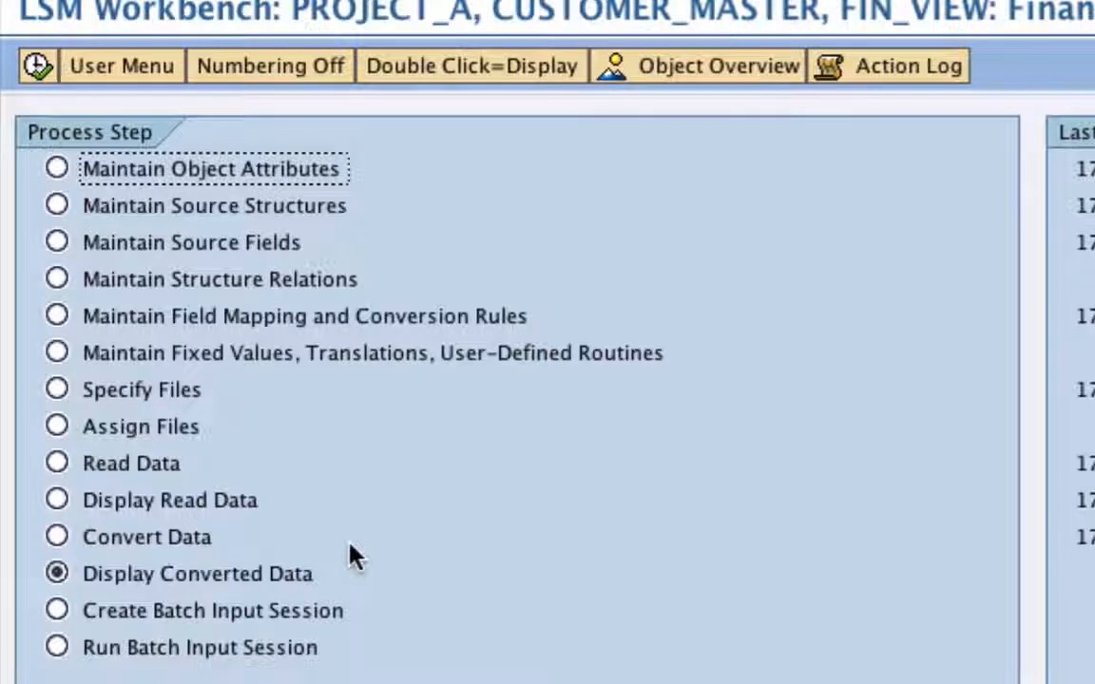
mouse_move(443, 281)
left_mouse_down()
mouse_move(29, 313)
mouse_move(257, 339)
mouse_move(552, 340)
mouse_move(477, 302)
left_mouse_up()
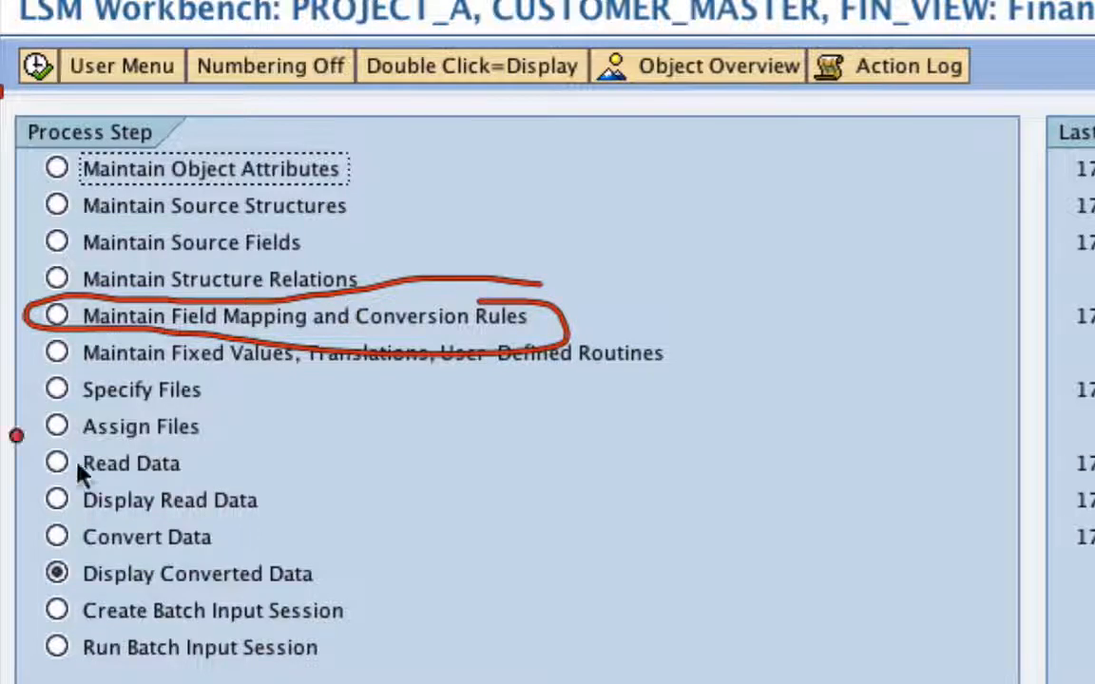
mouse_move(299, 470)
left_mouse_down()
mouse_move(19, 518)
mouse_move(57, 551)
mouse_move(223, 562)
mouse_move(297, 479)
mouse_move(339, 506)
mouse_move(350, 563)
mouse_move(323, 570)
mouse_move(350, 586)
left_mouse_up()
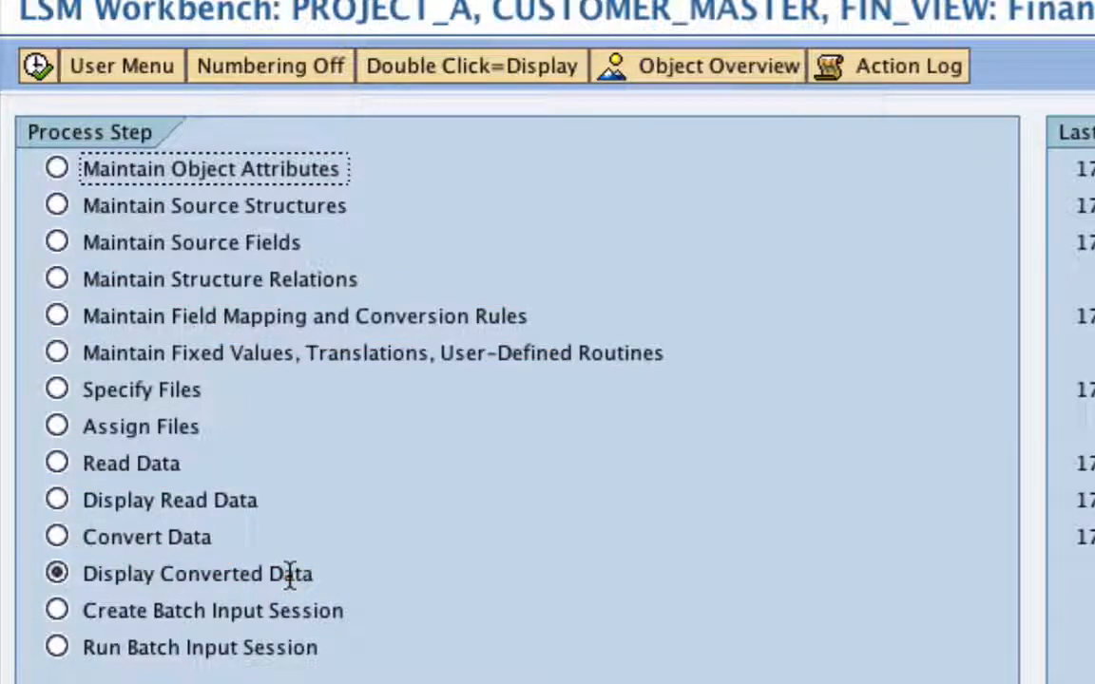
- Display the converted data for all lines and inspect the first CUST_MAST record's transaction code, company code and KTOKD values
left_click(38, 65)
left_click(103, 358)
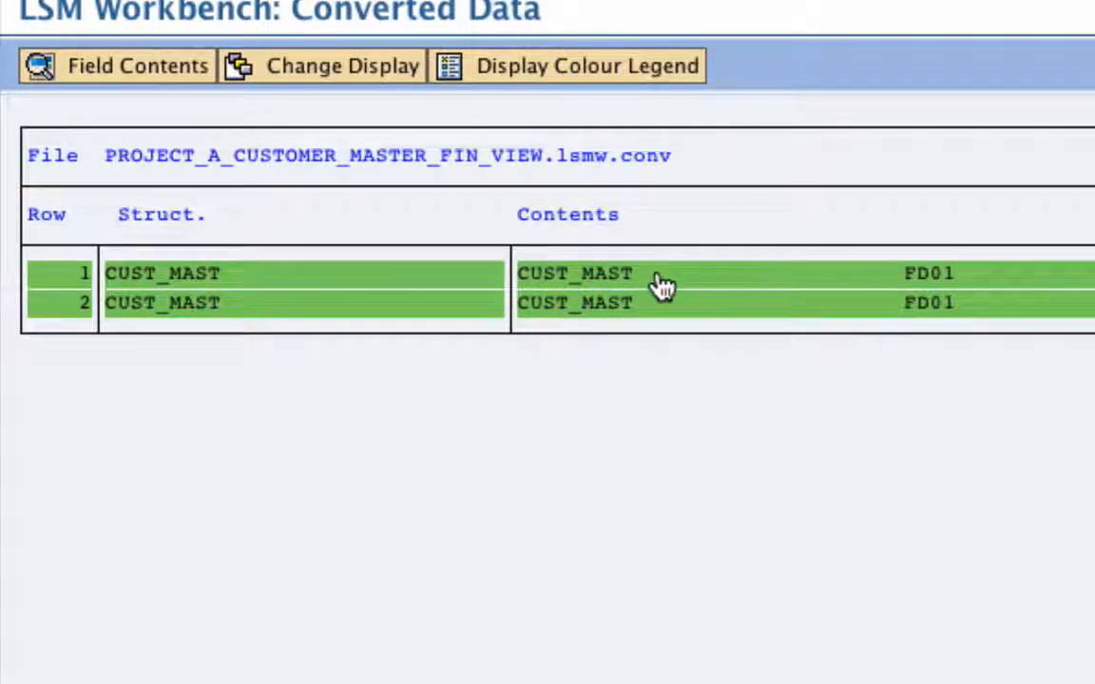
double_click(613, 255)
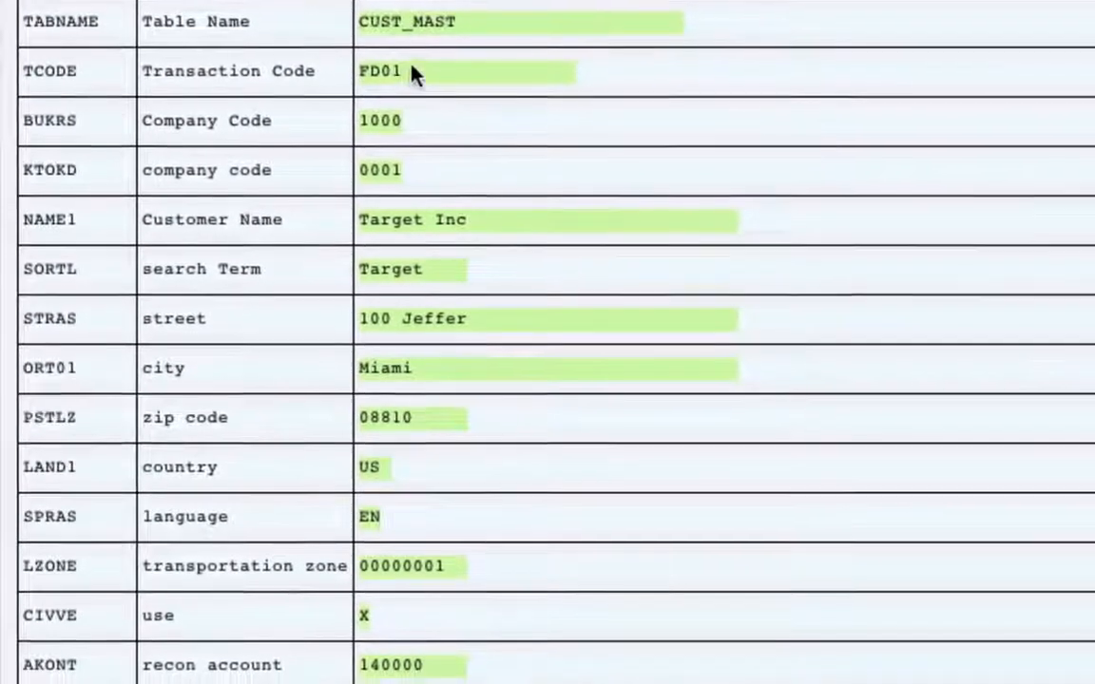
left_click_drag(415, 74, 369, 64)
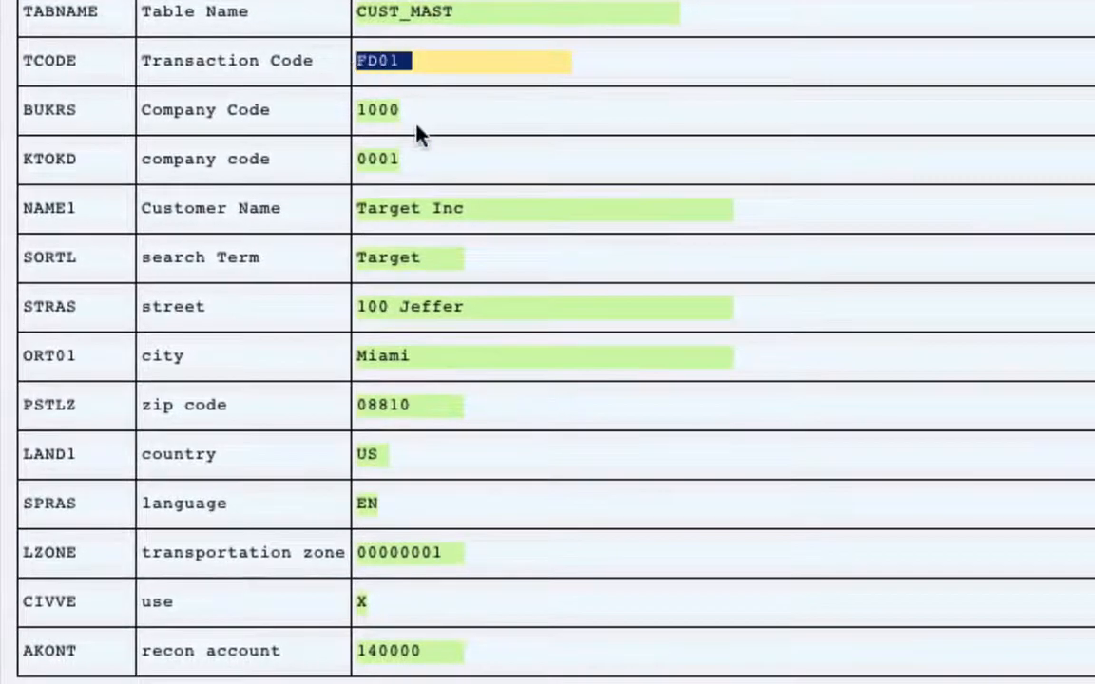
left_click_drag(399, 123, 399, 162)
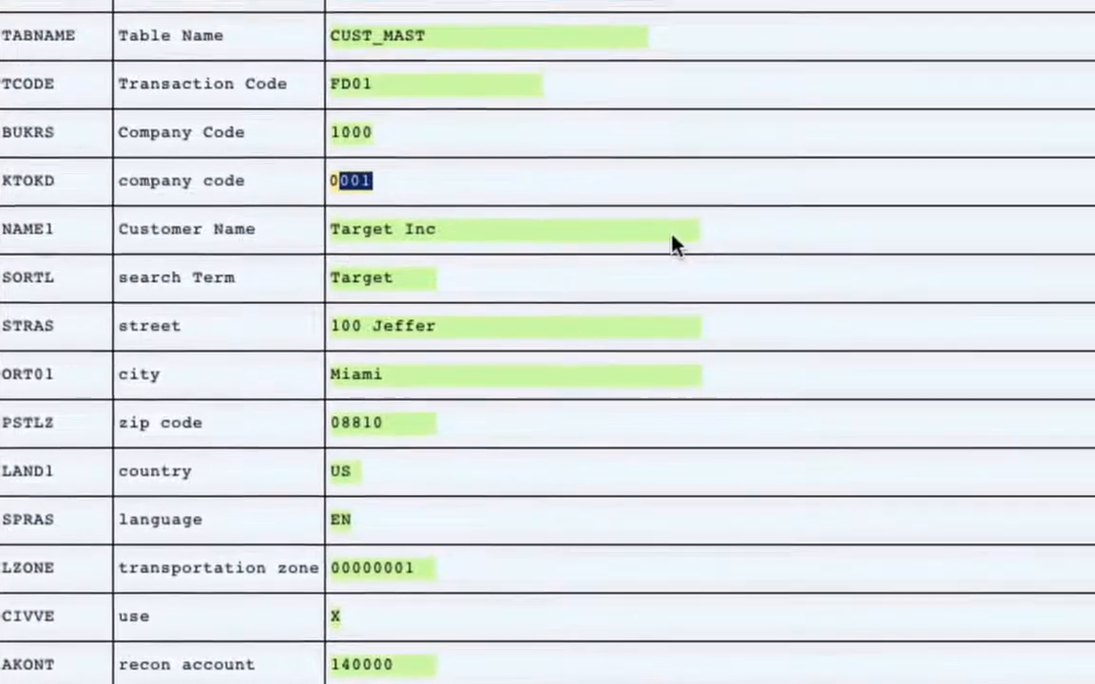
mouse_move(805, 176)
left_mouse_down()
mouse_move(842, 202)
mouse_move(860, 181)
mouse_move(870, 211)
left_mouse_up()
left_click_drag(733, 173, 746, 195)
left_click_drag(876, 119, 879, 138)
mouse_move(966, 147)
left_mouse_down()
mouse_move(1007, 125)
mouse_move(1014, 162)
left_mouse_up()
left_click_drag(1088, 116, 1090, 148)
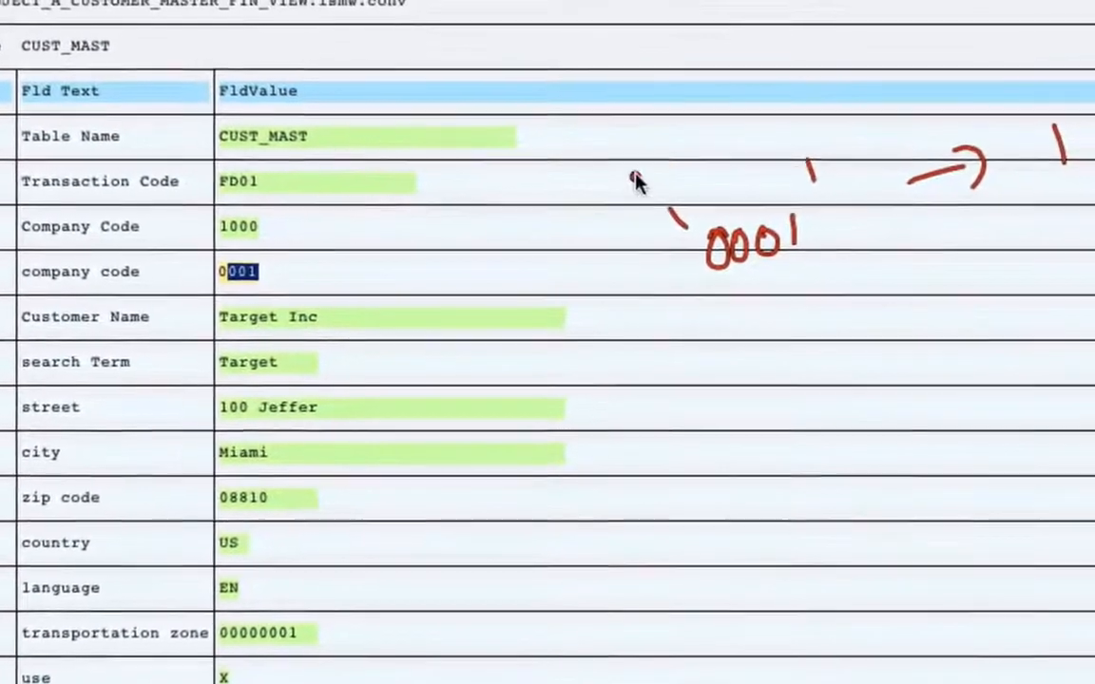
mouse_move(669, 157)
left_mouse_down()
mouse_move(694, 130)
mouse_move(726, 147)
left_mouse_up()
mouse_move(588, 70)
left_mouse_down()
mouse_move(624, 93)
mouse_move(672, 52)
left_mouse_up()
left_click(770, 255)
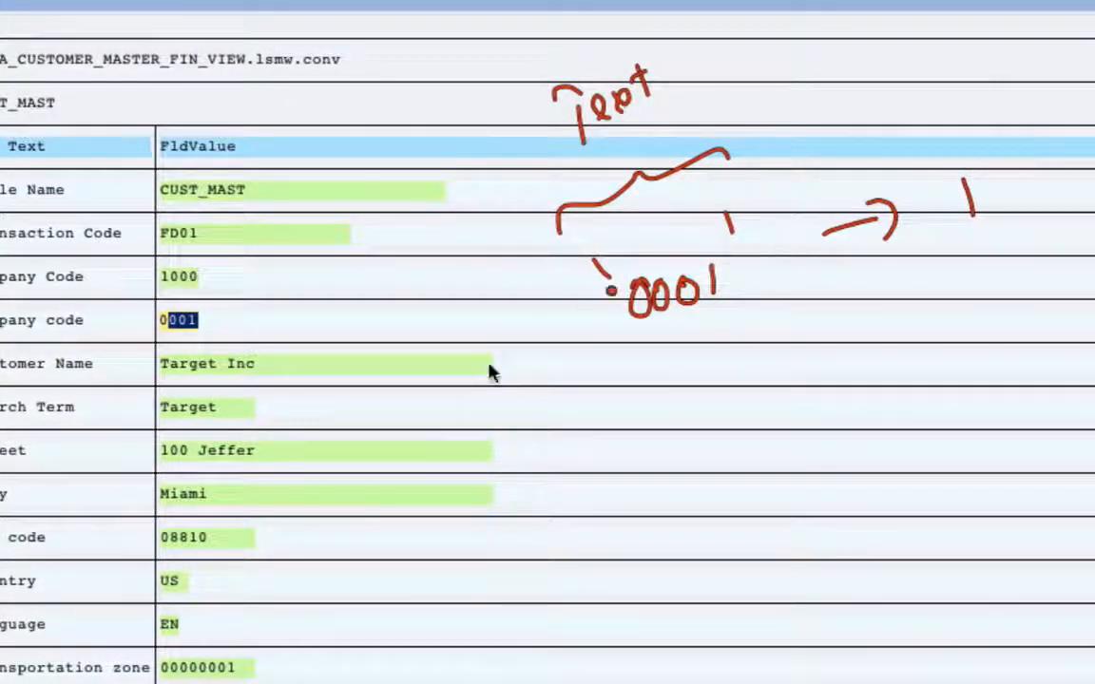
mouse_move(225, 535)
left_mouse_down()
mouse_move(174, 517)
mouse_move(210, 555)
mouse_move(272, 534)
mouse_move(277, 549)
mouse_move(360, 513)
mouse_move(366, 534)
left_mouse_up()
left_click_drag(177, 520, 152, 551)
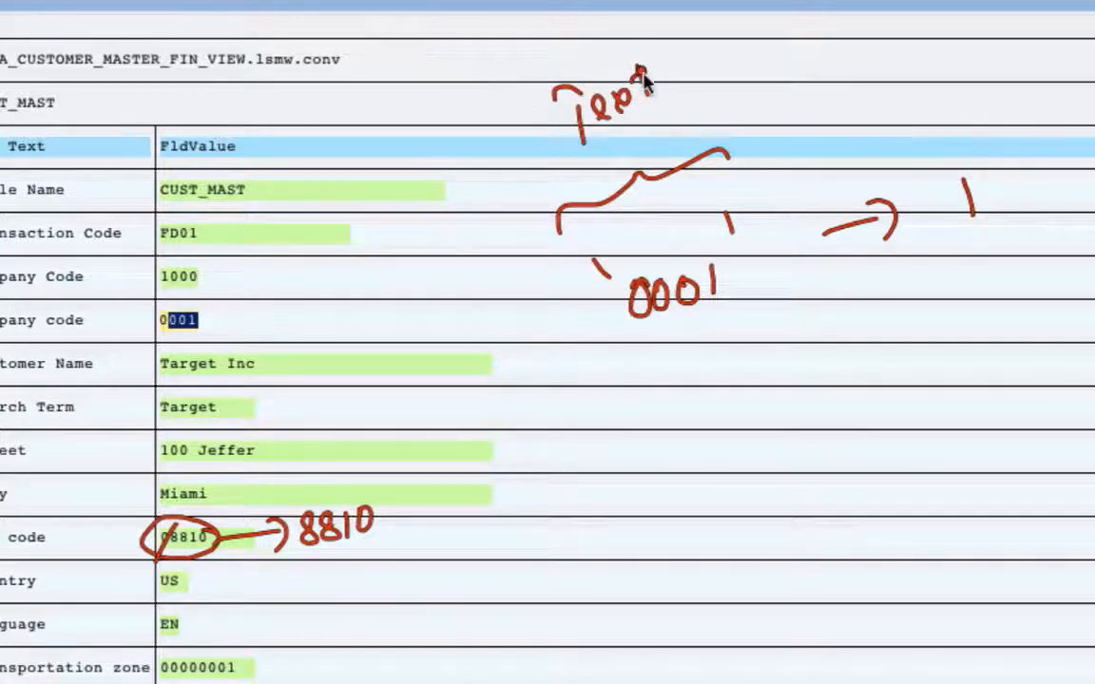
mouse_move(672, 52)
left_mouse_down()
mouse_move(582, 54)
mouse_move(530, 104)
left_mouse_up()
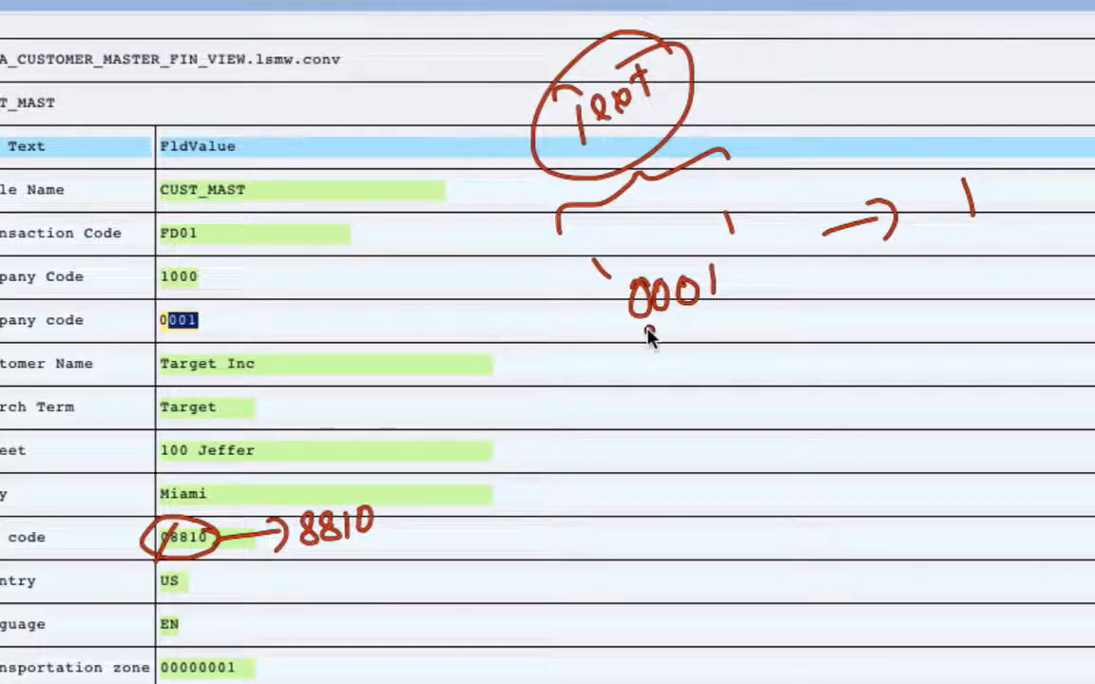
left_click_drag(631, 334, 712, 302)
key("Escape")
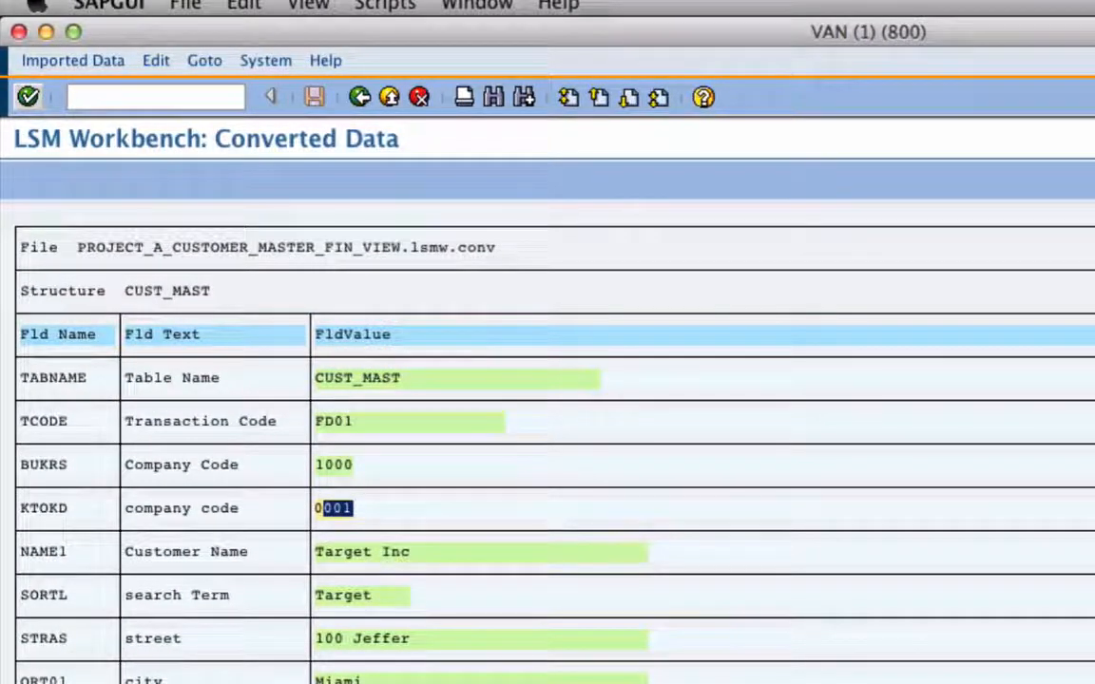
- Return to the process steps and create the batch input session FIN_VIEW from the converted customer master file
key("F3")
left_click(371, 102)
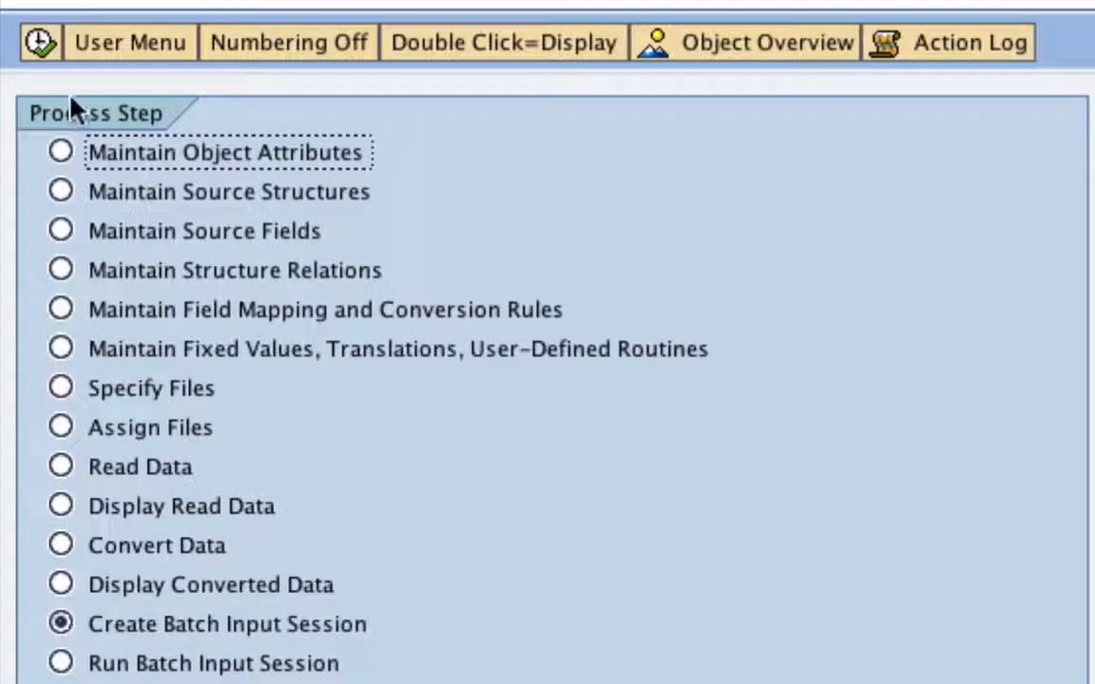
left_click(36, 40)
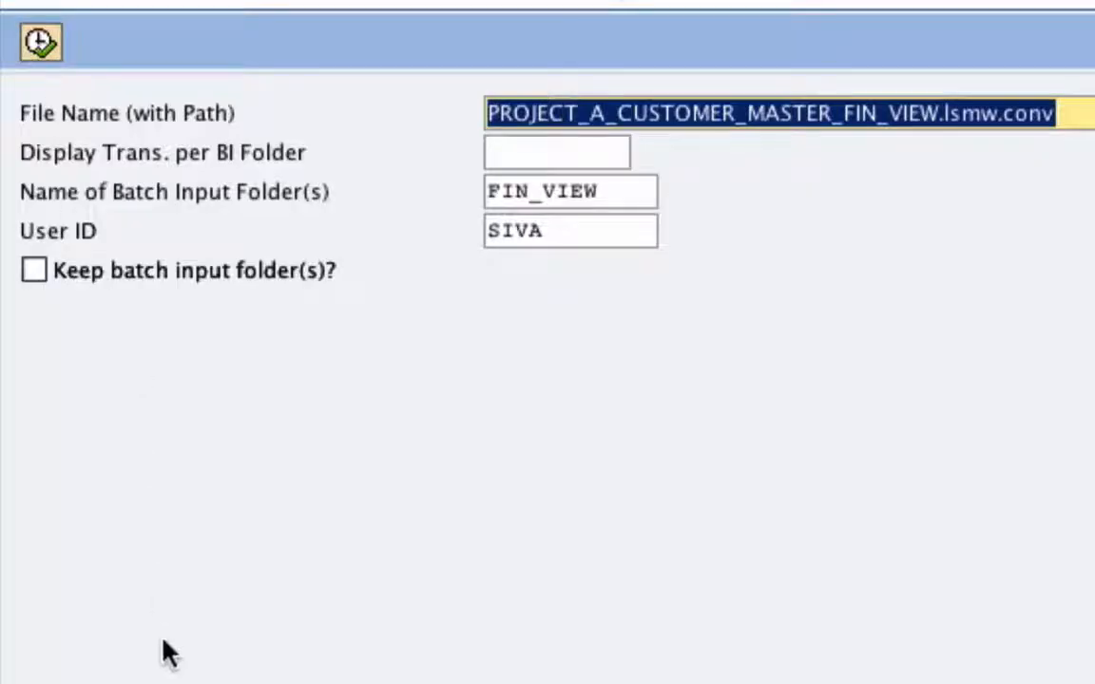
left_click(38, 40)
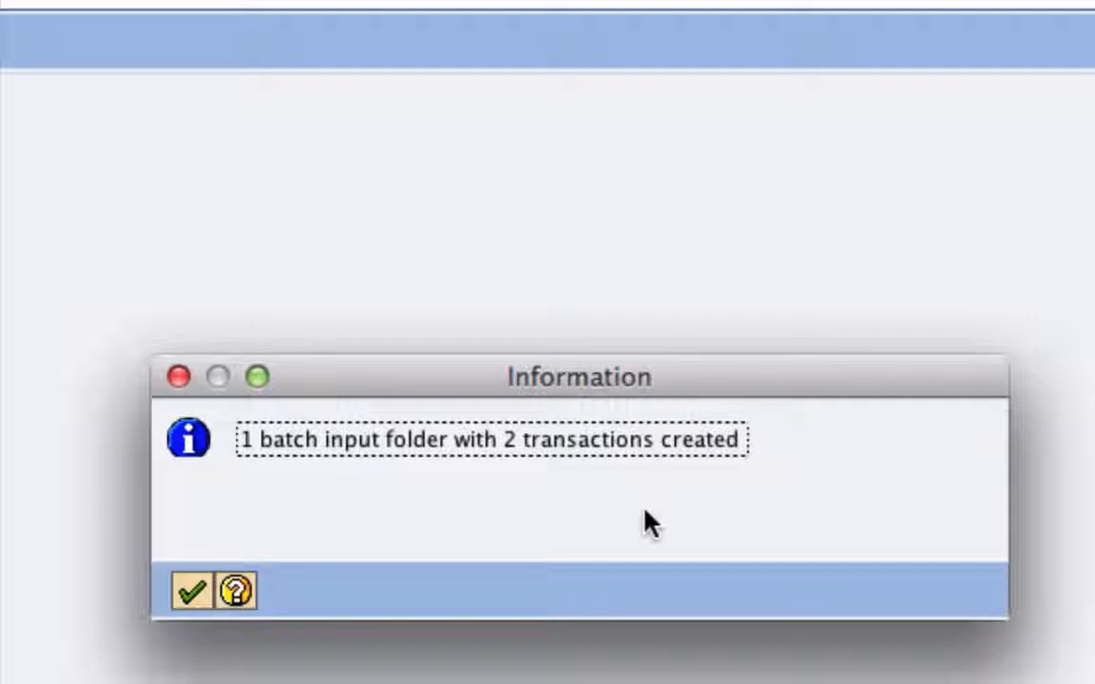
left_click(190, 591)
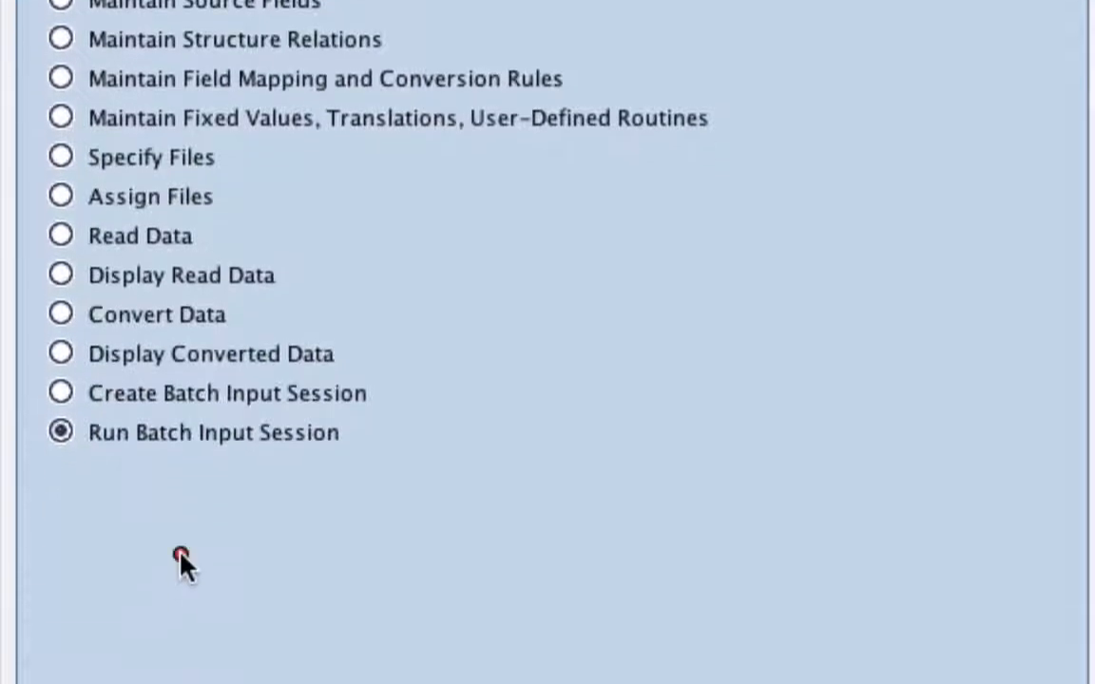
mouse_move(467, 448)
left_mouse_down()
mouse_move(428, 532)
mouse_move(510, 505)
mouse_move(556, 510)
mouse_move(618, 449)
mouse_move(654, 513)
left_mouse_up()
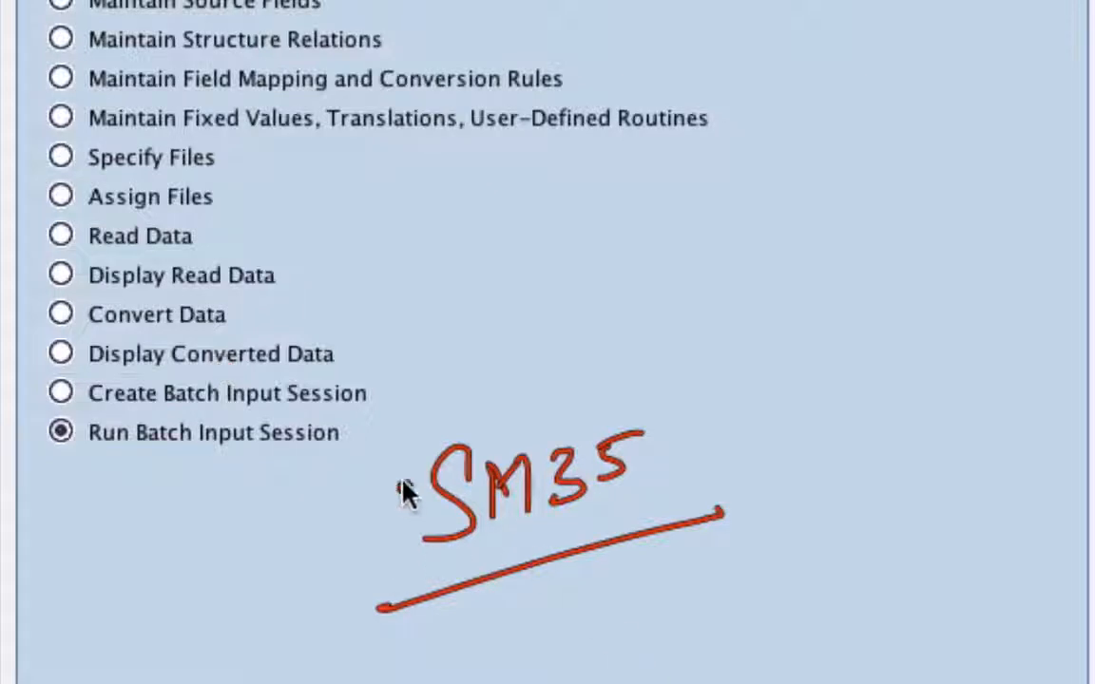
mouse_move(430, 613)
left_mouse_down()
mouse_move(371, 440)
mouse_move(719, 530)
left_mouse_up()
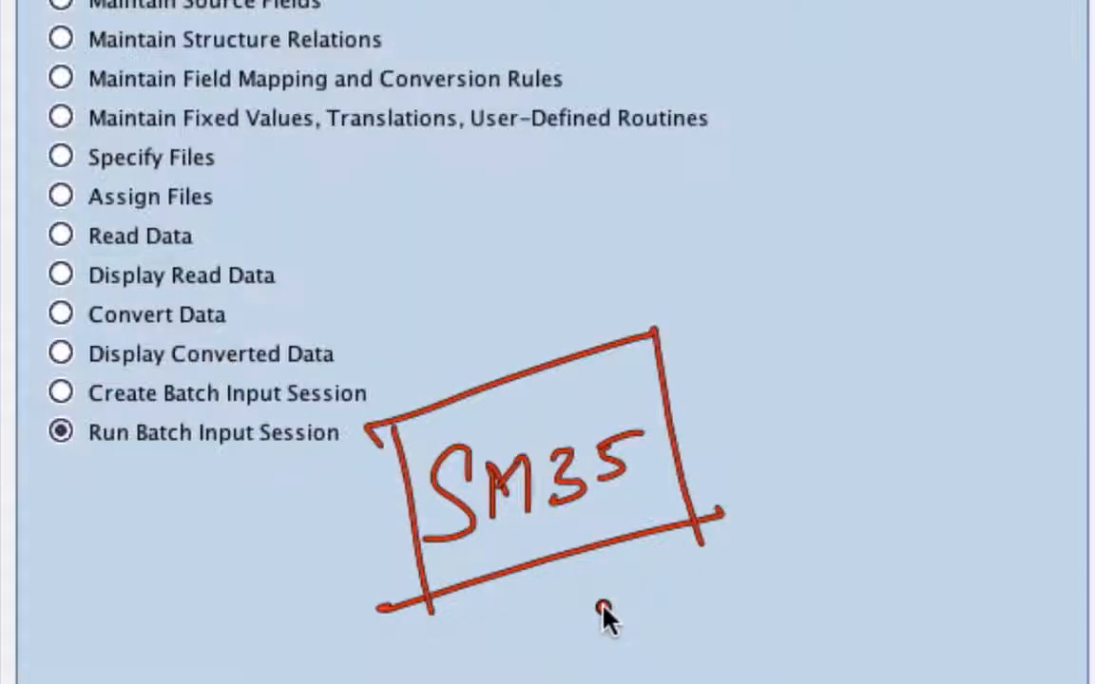
key("Escape")
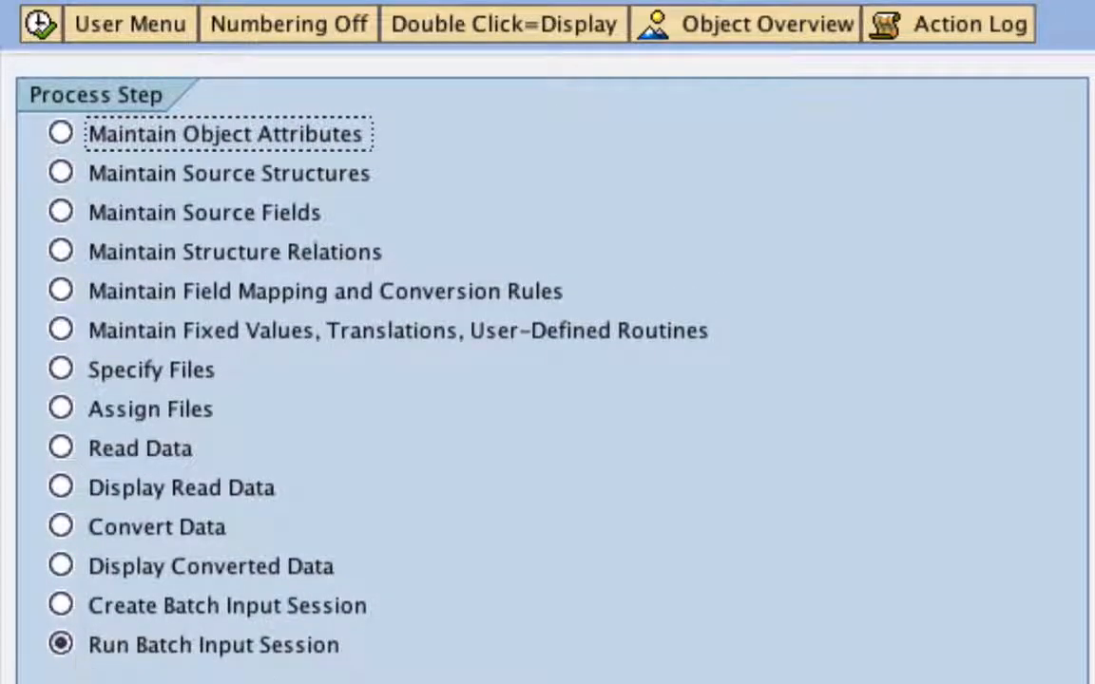
- Run the Run Batch Input Session step, select the FIN_VIEW session and inspect its transaction count, authorization and date
left_click(43, 24)
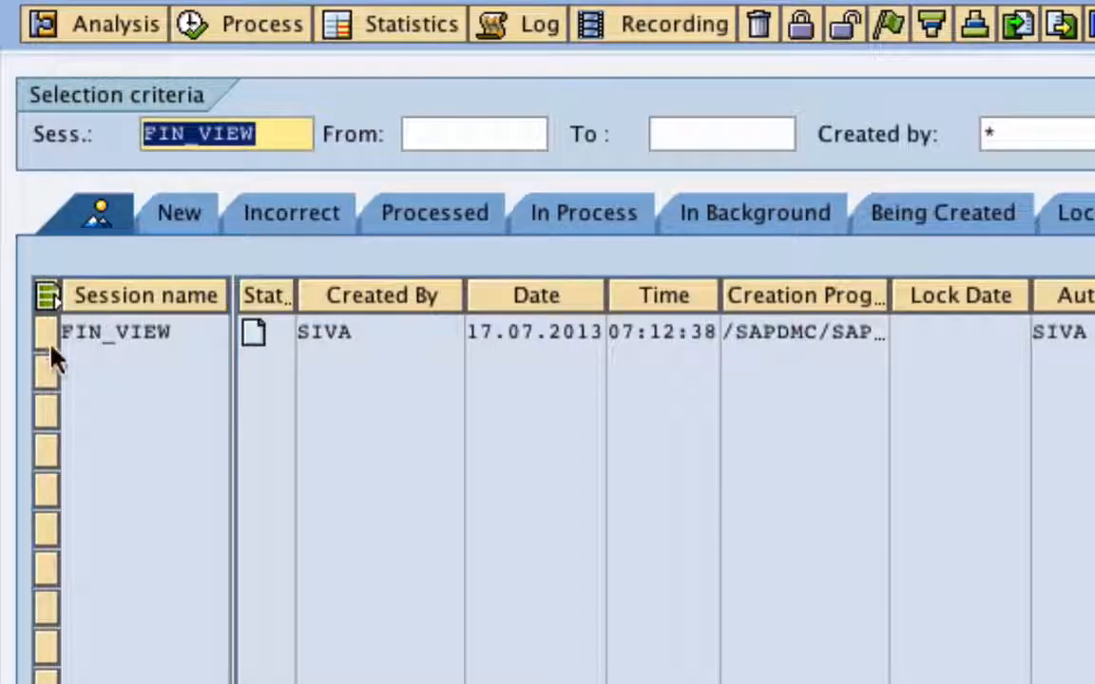
left_click(49, 332)
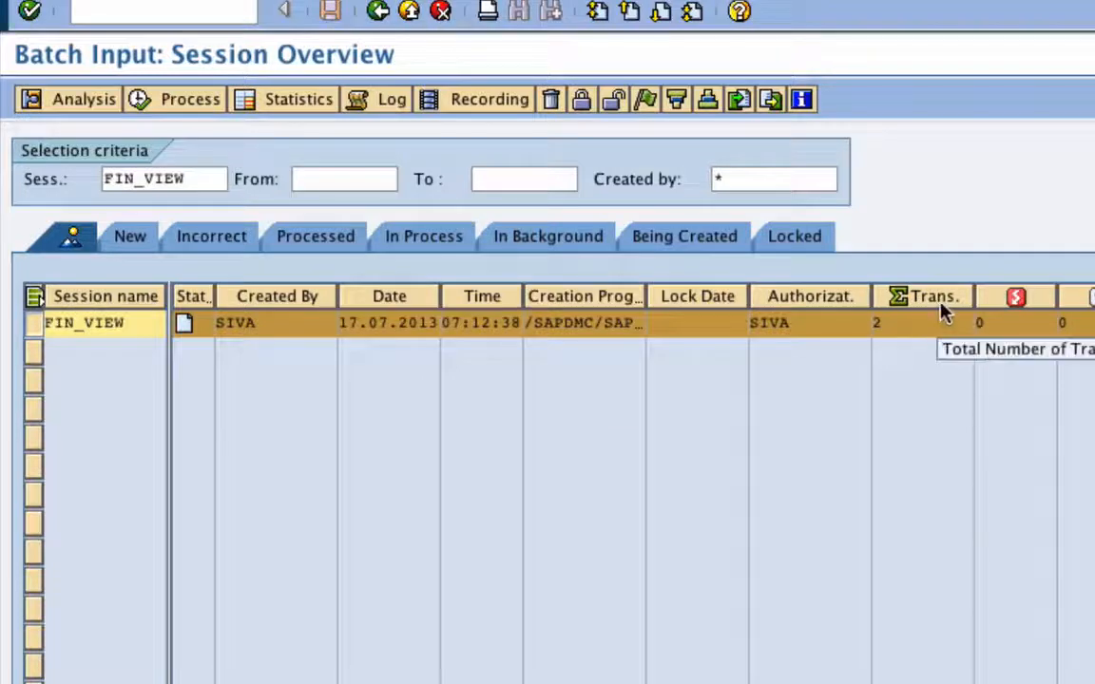
left_click(923, 325)
double_click(913, 323)
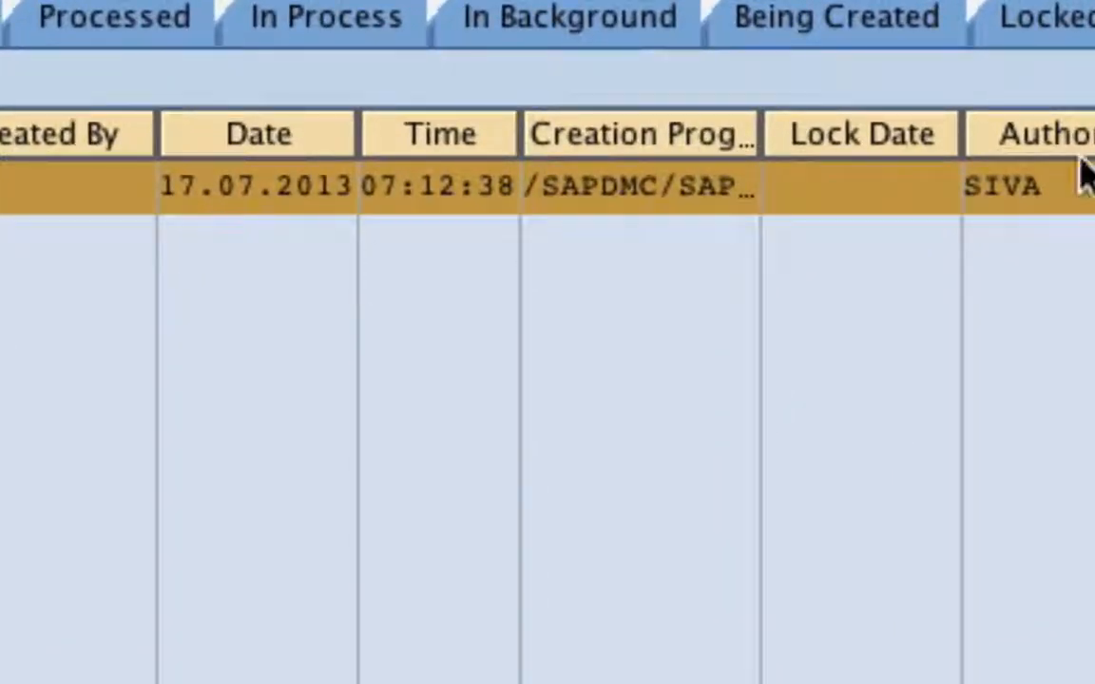
left_click_drag(1068, 196, 1009, 183)
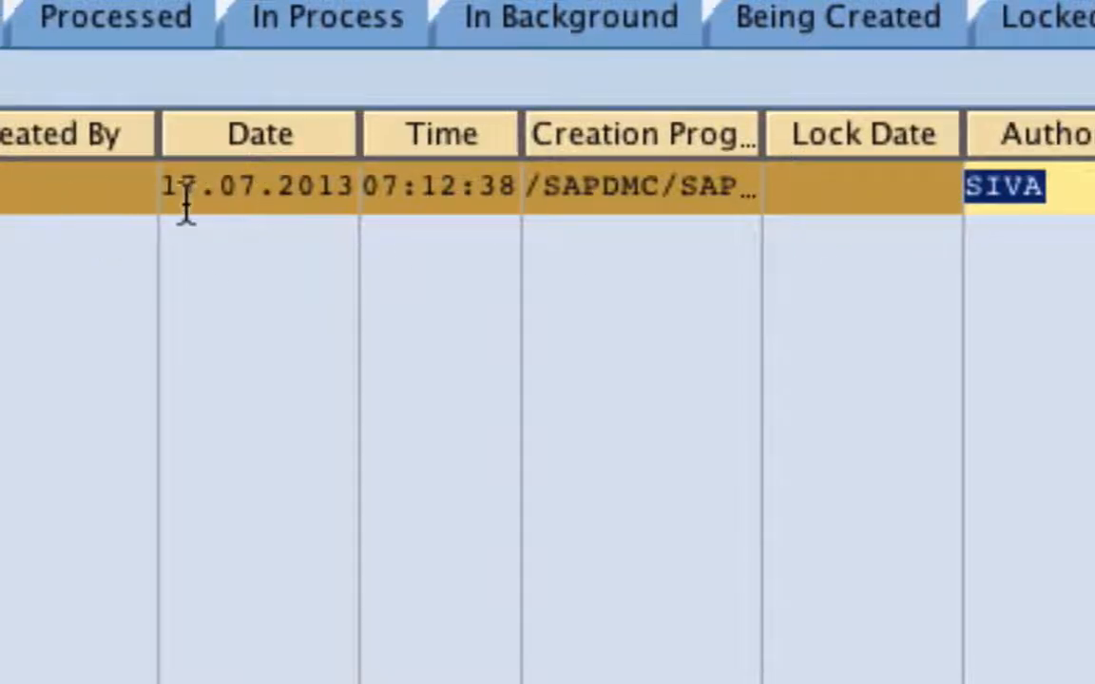
left_click(344, 187)
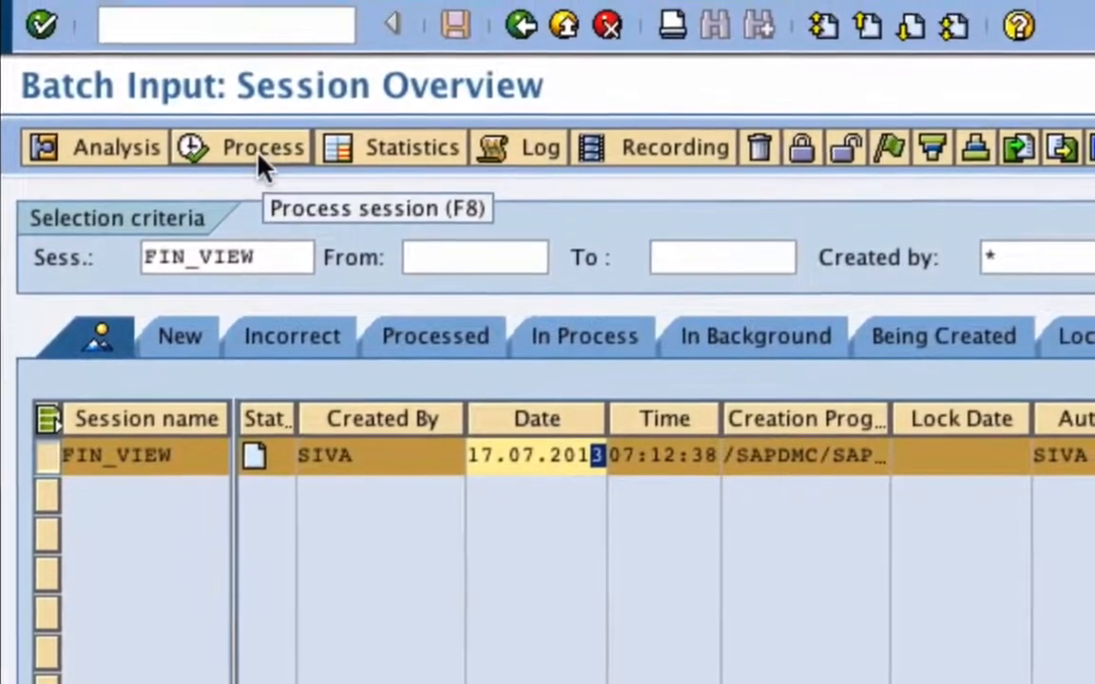
- Process the FIN_VIEW session in Background mode, keeping Dynpro standard size enabled
left_click(278, 99)
left_click_drag(401, 306, 423, 495)
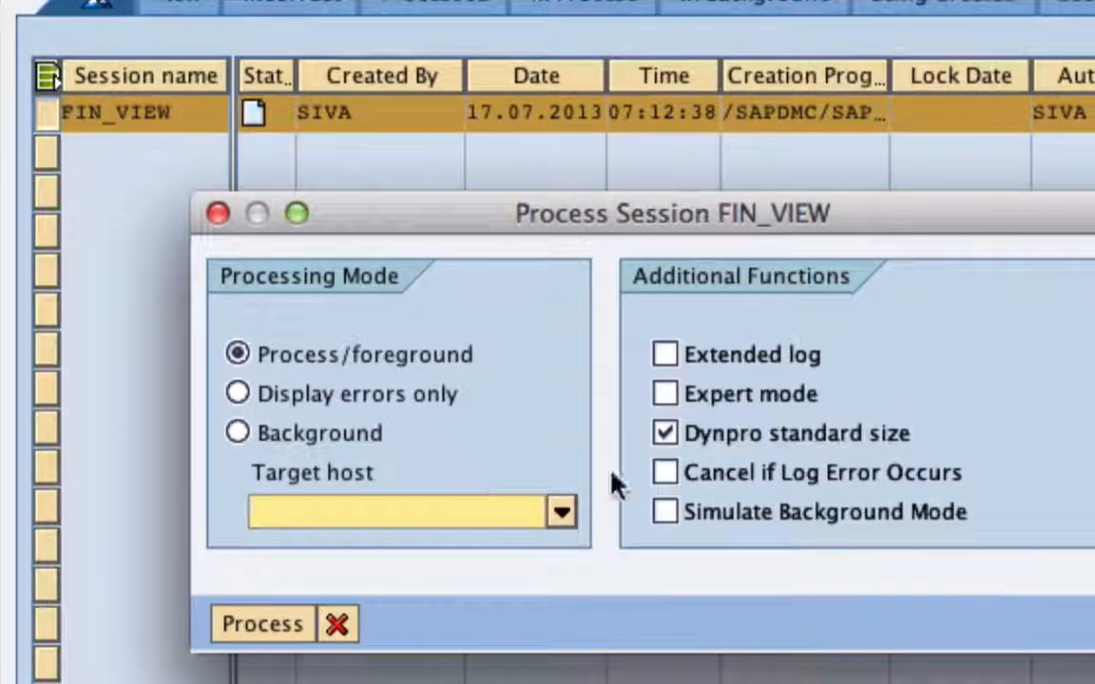
left_click(239, 435)
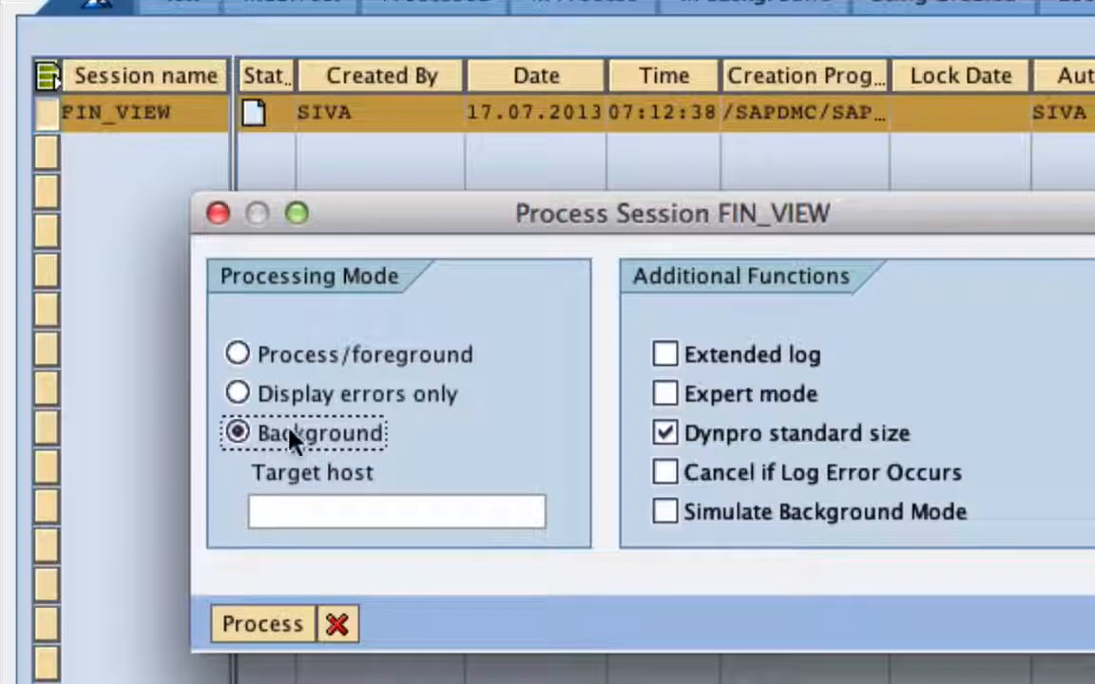
left_click(255, 624)
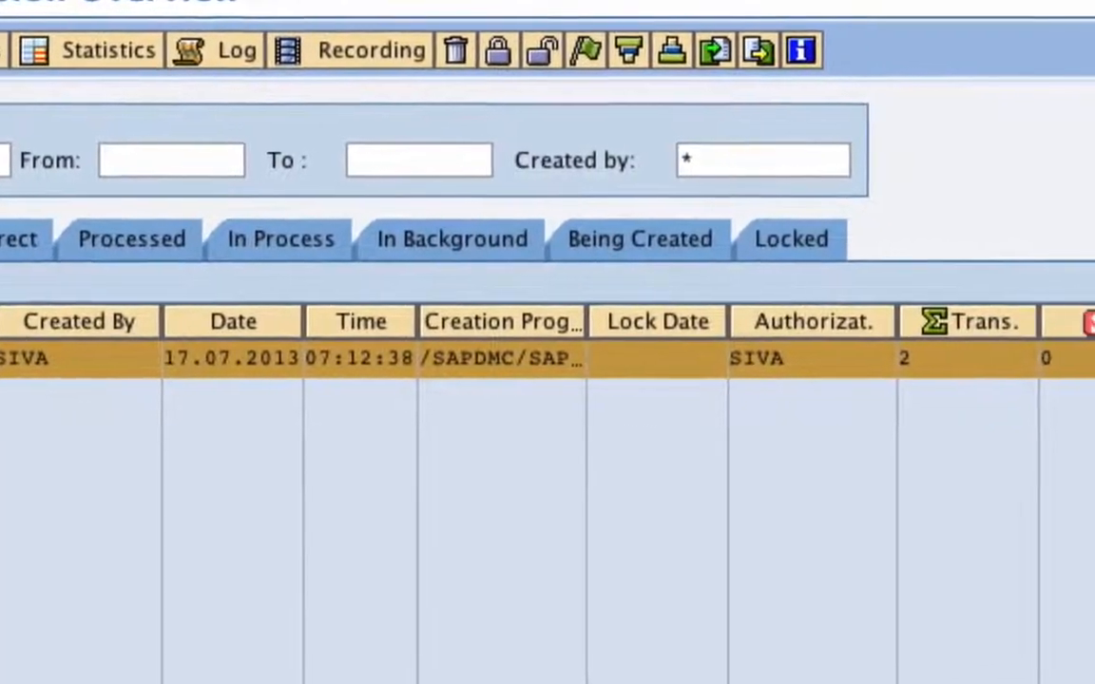
- Check the FIN_VIEW session's error and processed transaction counts, and look for it among the incorrect, processed and in-process sessions
left_click(1028, 357)
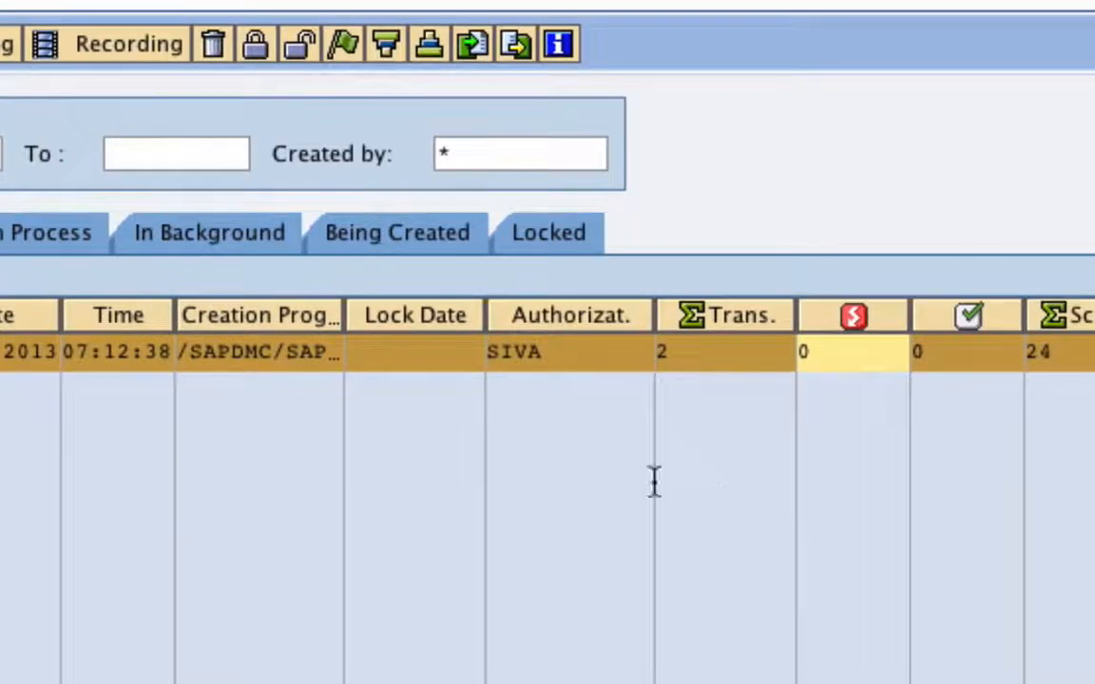
left_click(978, 314)
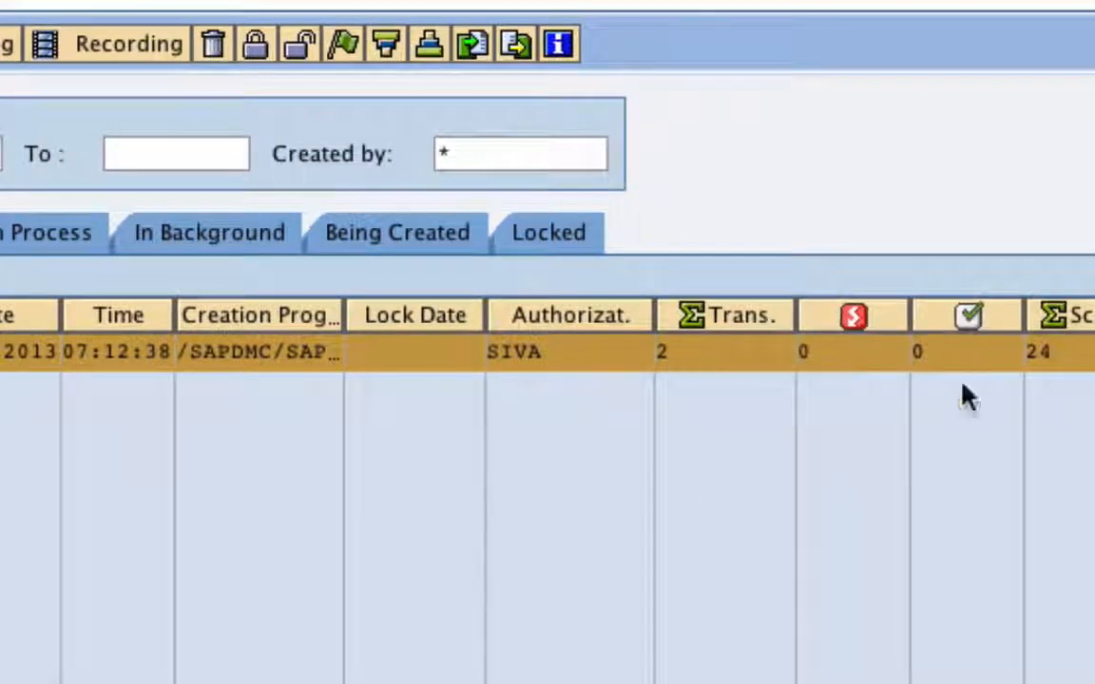
double_click(965, 353)
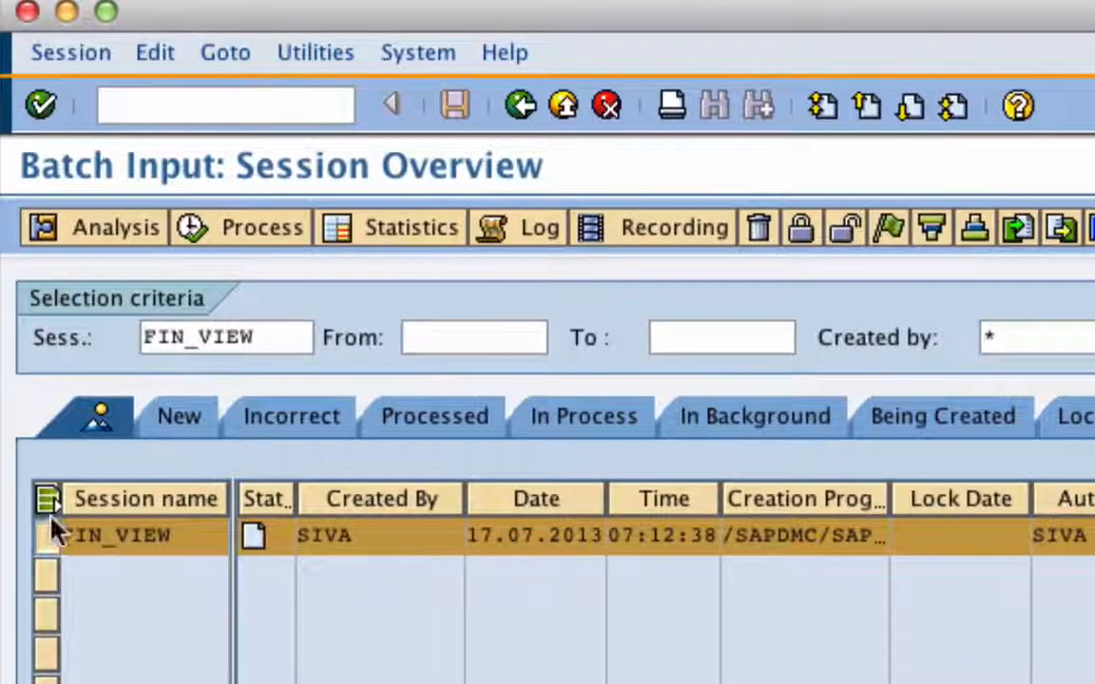
left_click(296, 433)
left_click(418, 435)
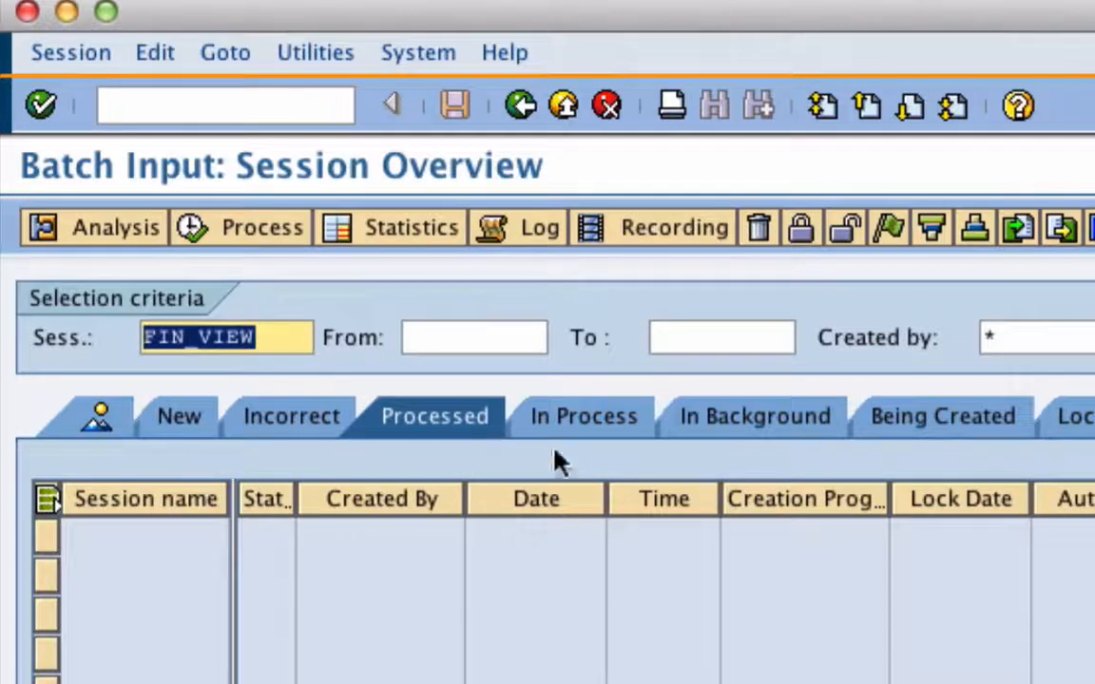
left_click(608, 427)
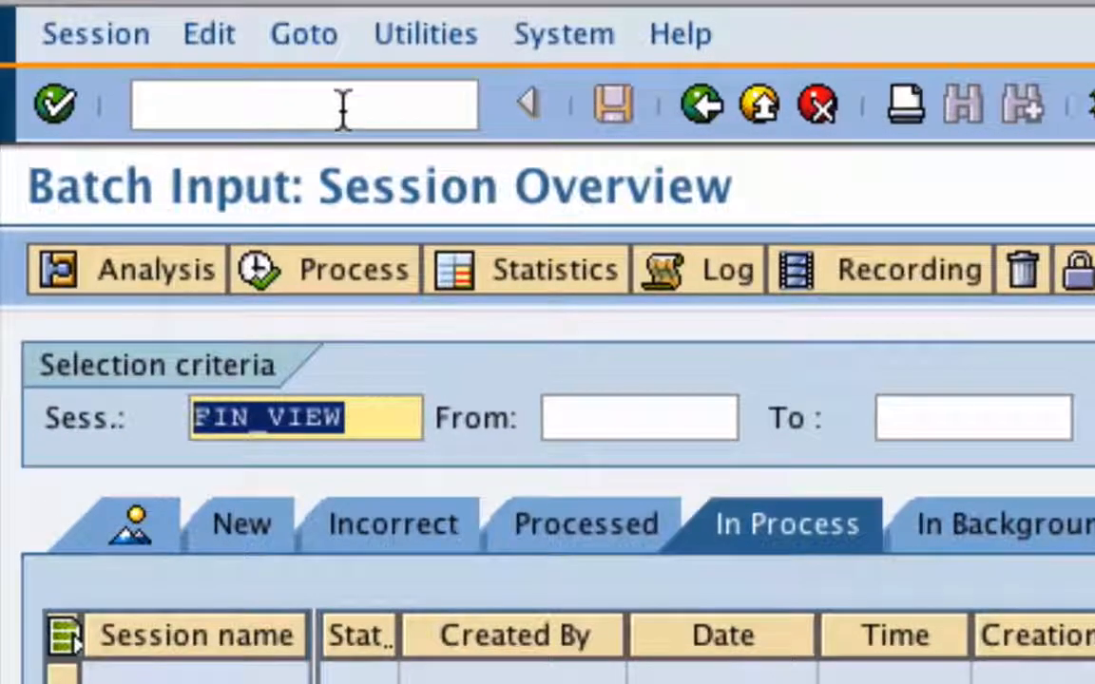
- Open the customer display transaction in a new session with the command /ovd03
left_click(344, 107)
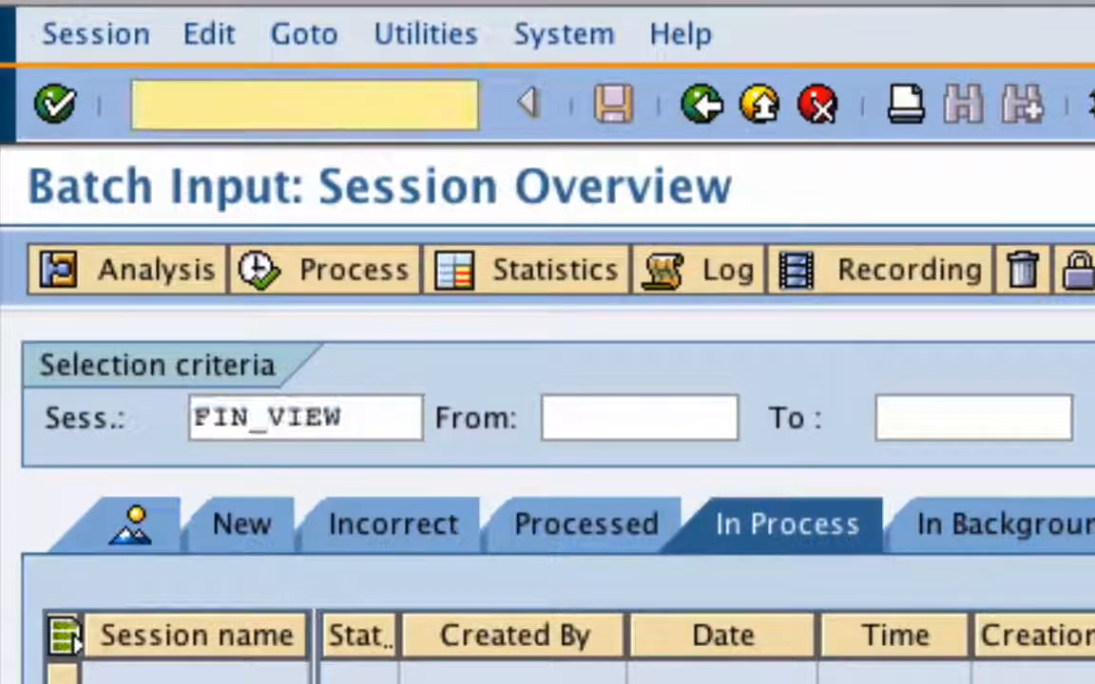
type("/ov")
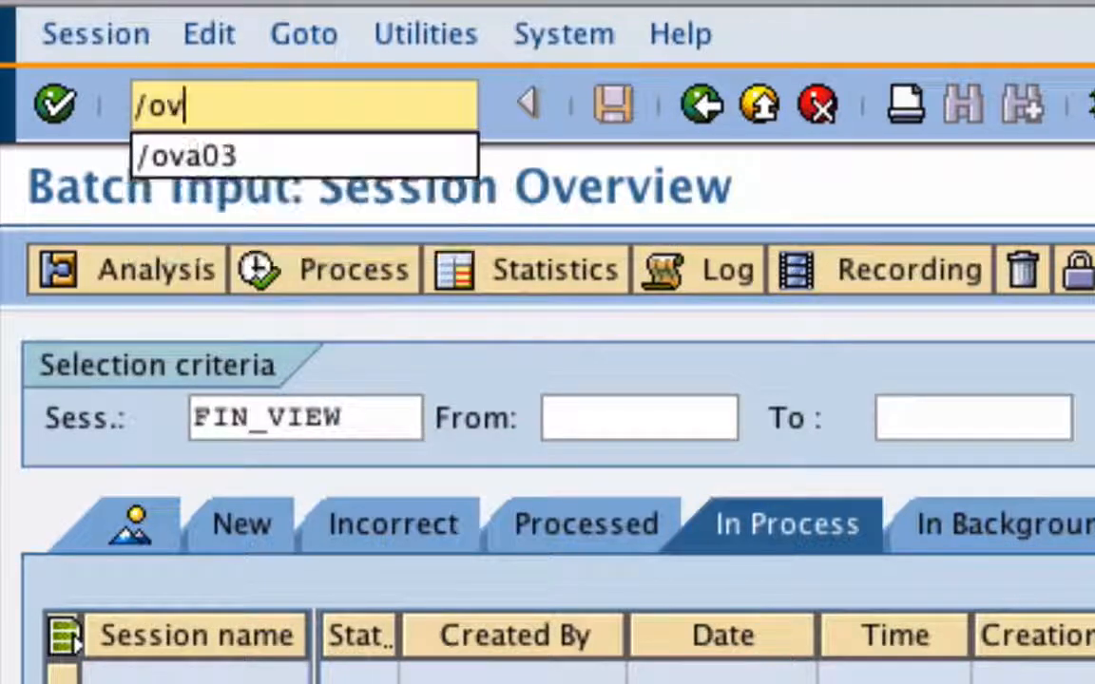
type("d03")
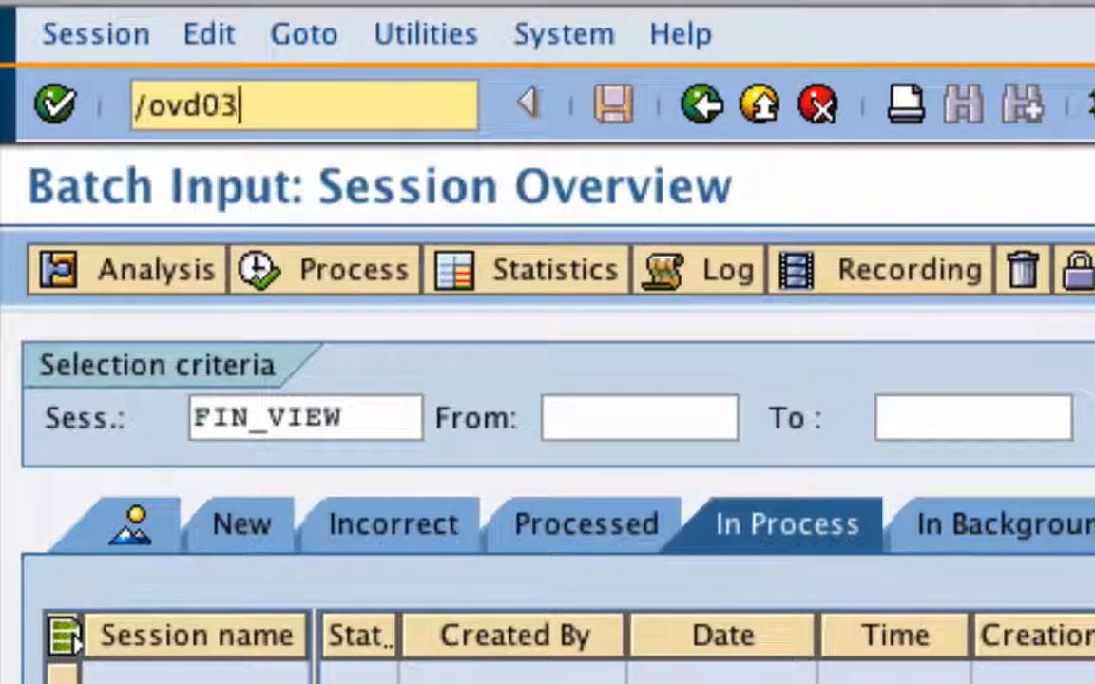
key("Return")
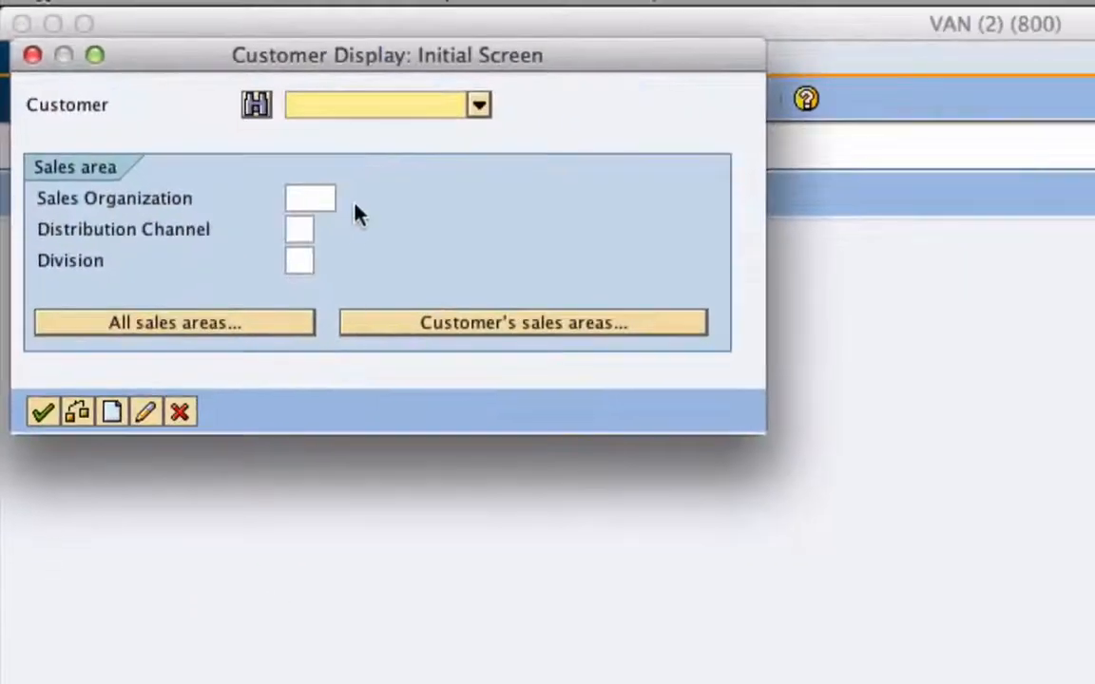
- Search the Customer field's value help for customers whose name matches bestbuy*
left_click(478, 107)
left_click(609, 326)
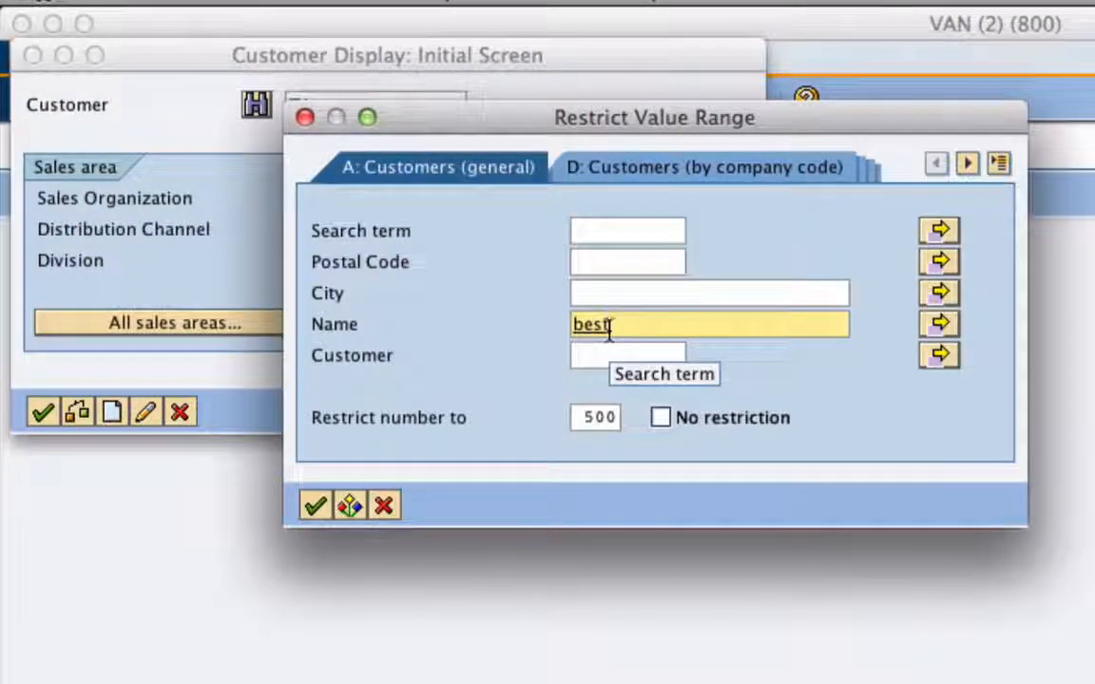
type("bestpuy*")
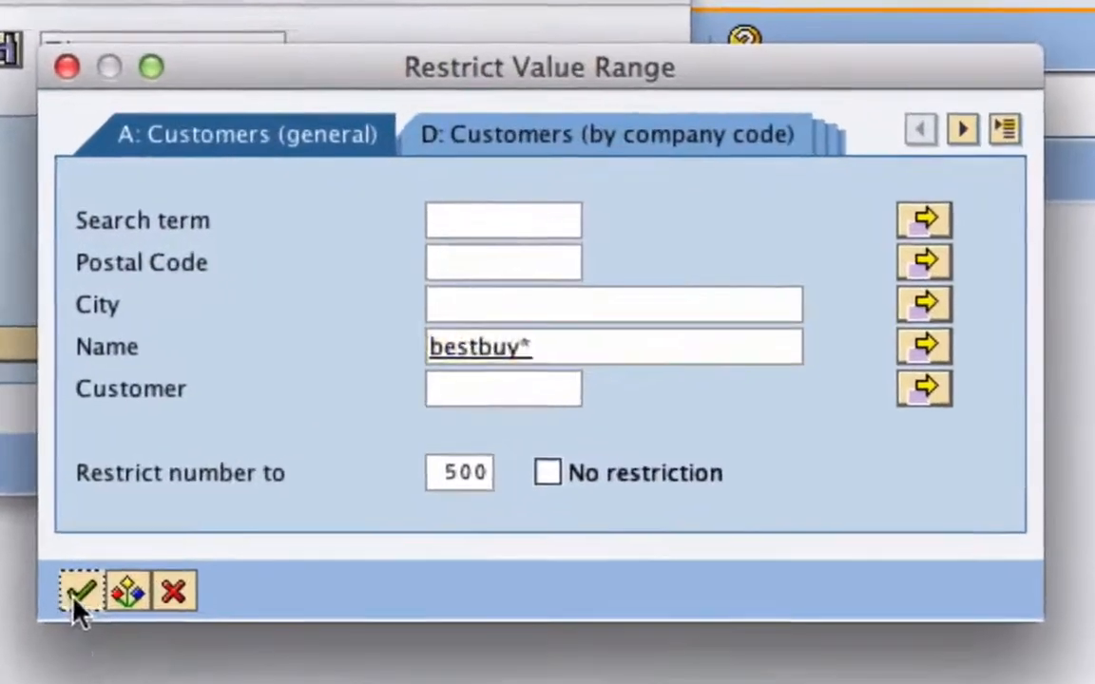
left_click(318, 508)
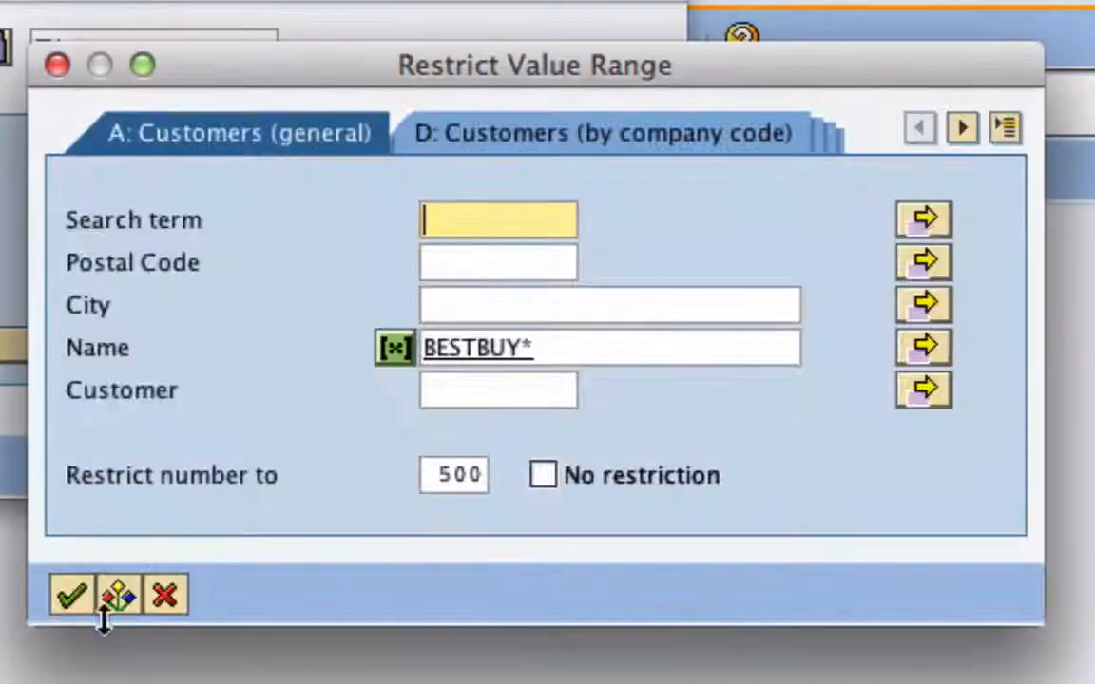
- Search for customers whose name matches Target*, cancel the value search and return to the LSM Workbench process steps
left_click_drag(602, 338, 424, 341)
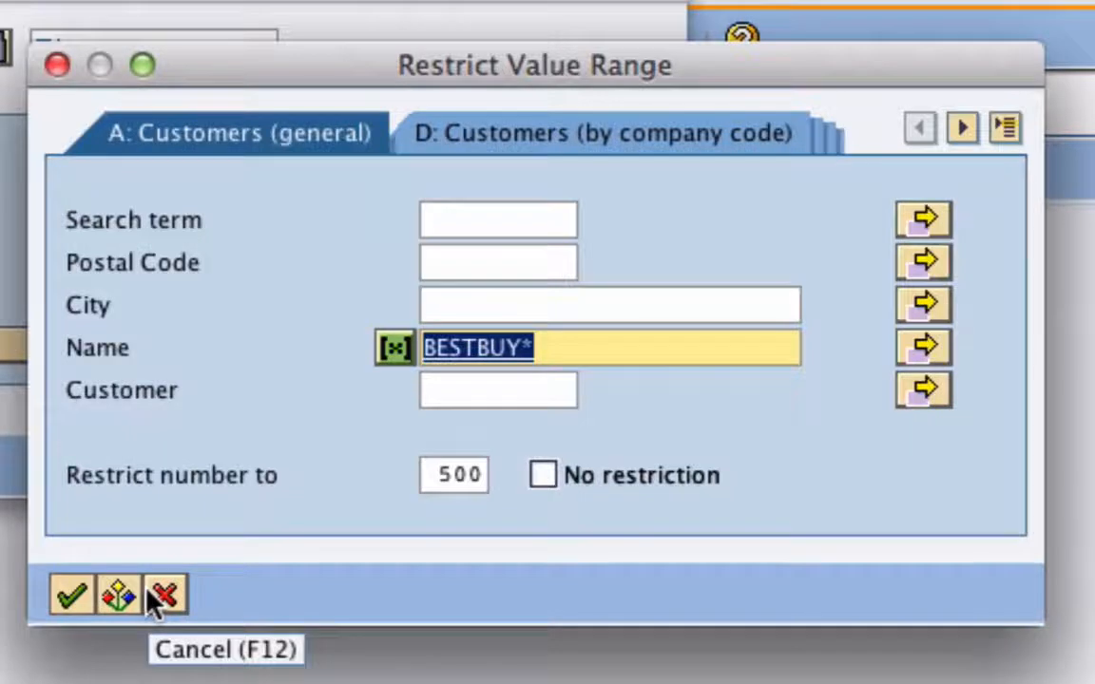
type("Target*")
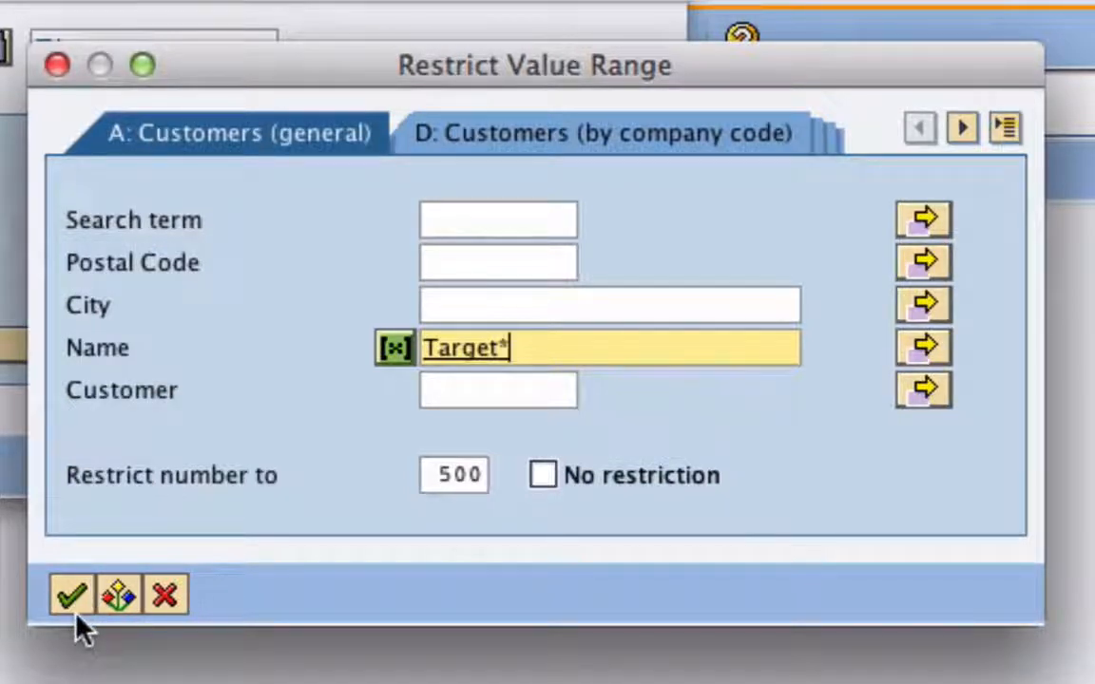
left_click(72, 599)
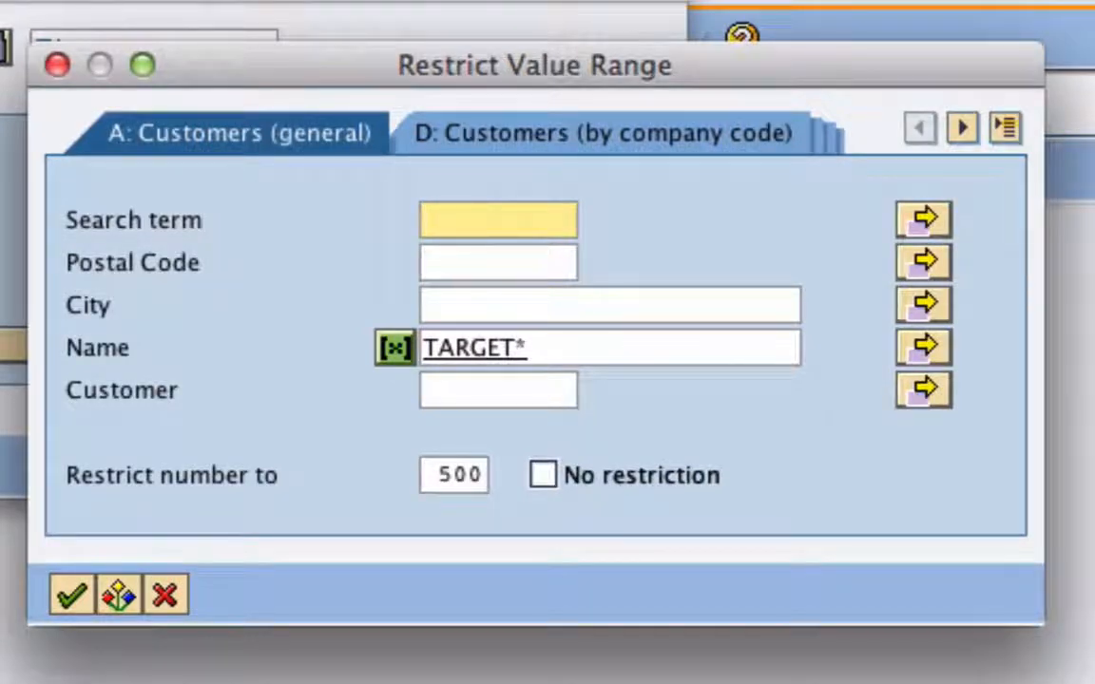
left_click(179, 599)
left_click(185, 485)
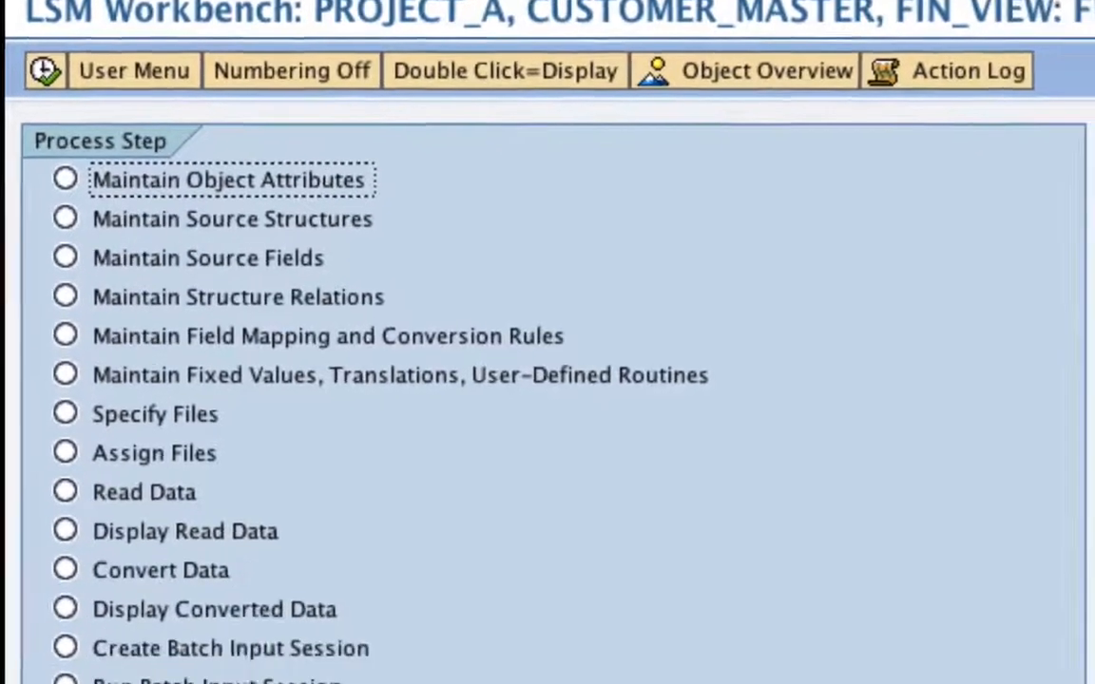
- Open the Run Batch Input Session process step, select the FIN_VIEW session and widen the Status column
left_click(88, 683)
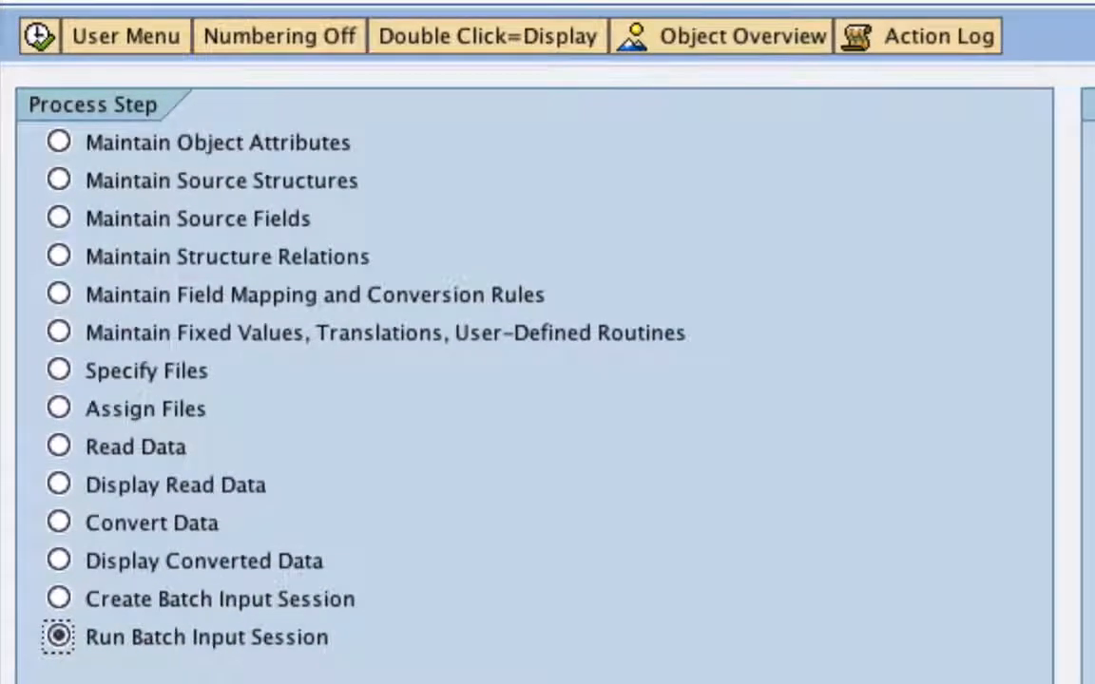
left_click(38, 35)
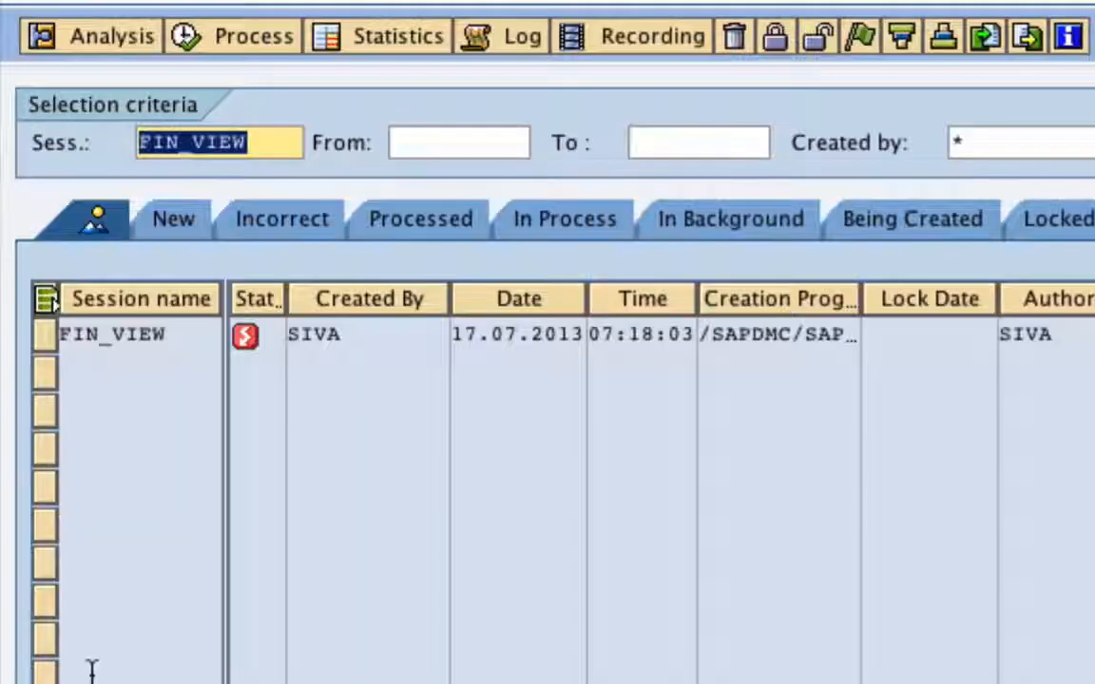
left_click(48, 340)
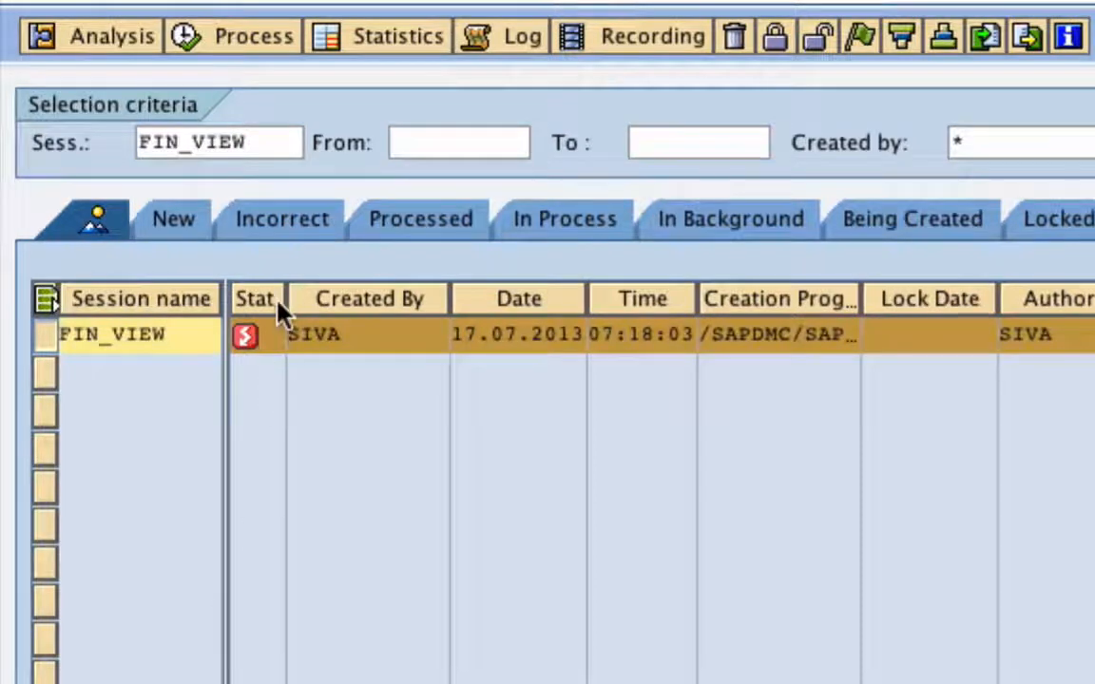
left_click_drag(286, 300, 380, 299)
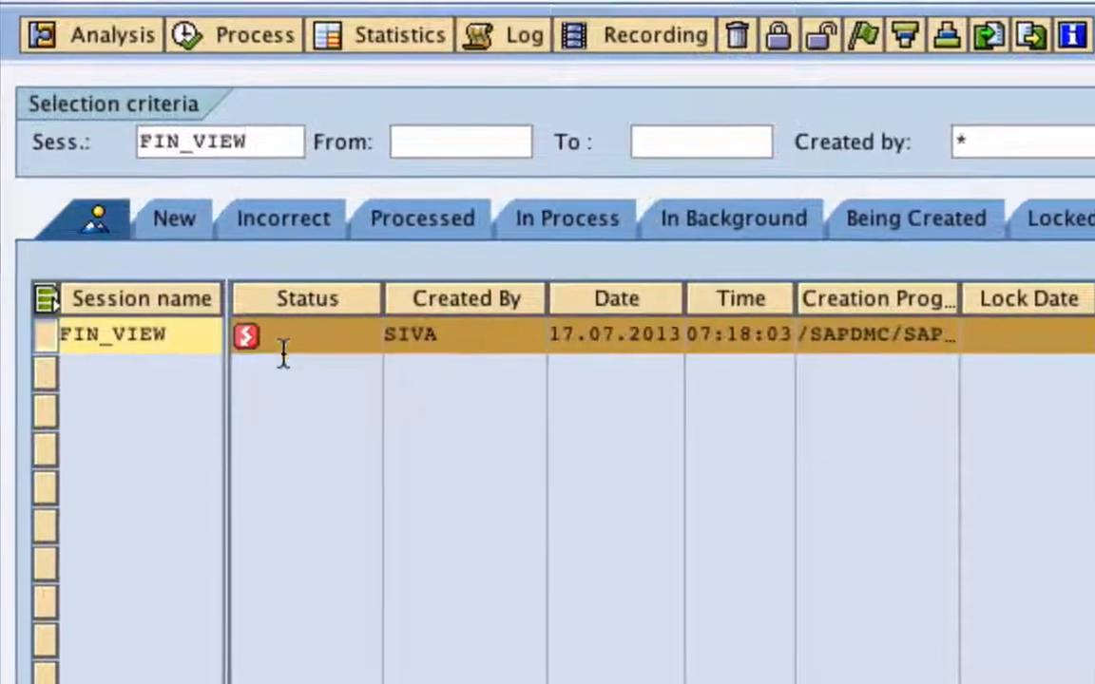
left_click(299, 342)
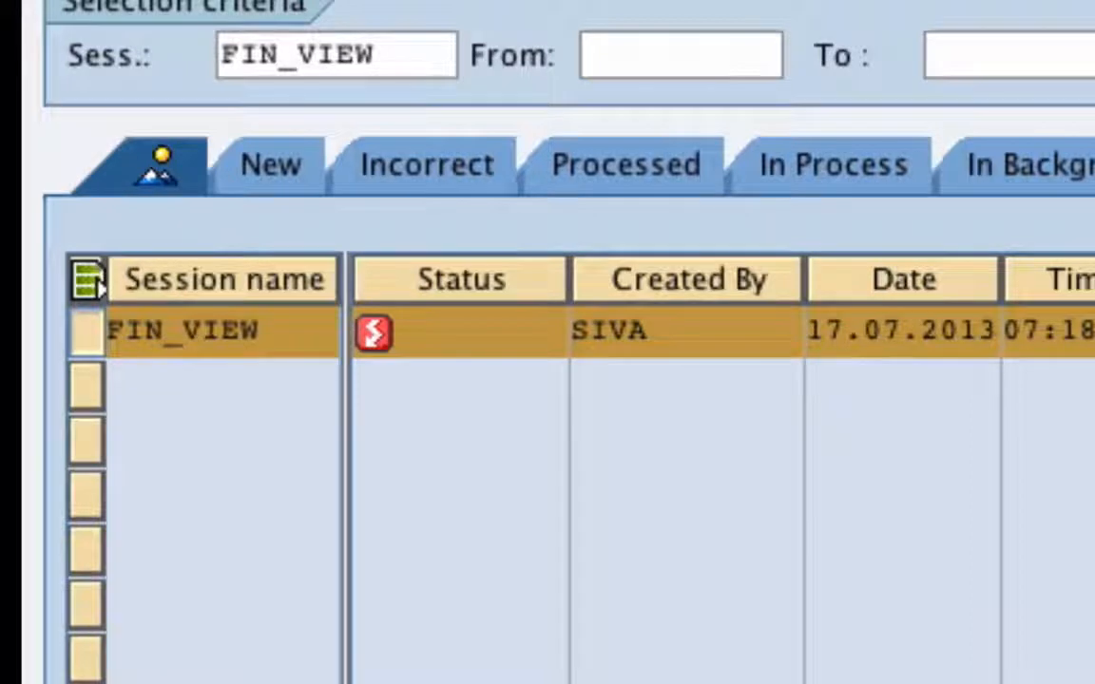
- Open the analysis of the FIN_VIEW session and check the status of its first FD01 transaction
double_click(217, 334)
left_click(415, 333)
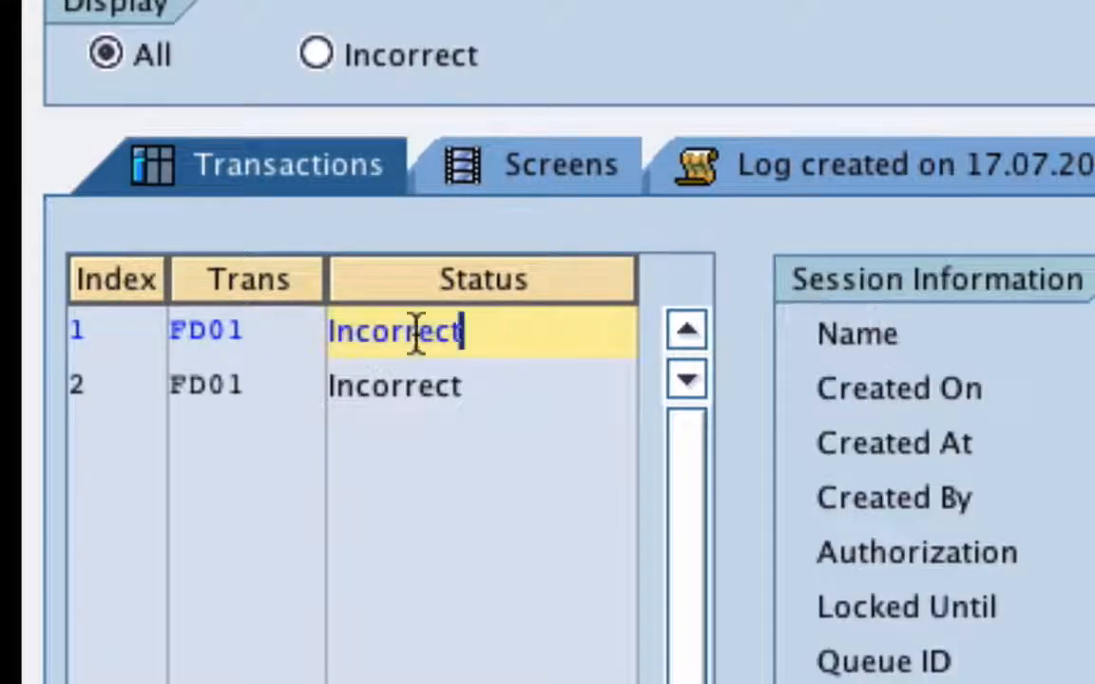
double_click(415, 333)
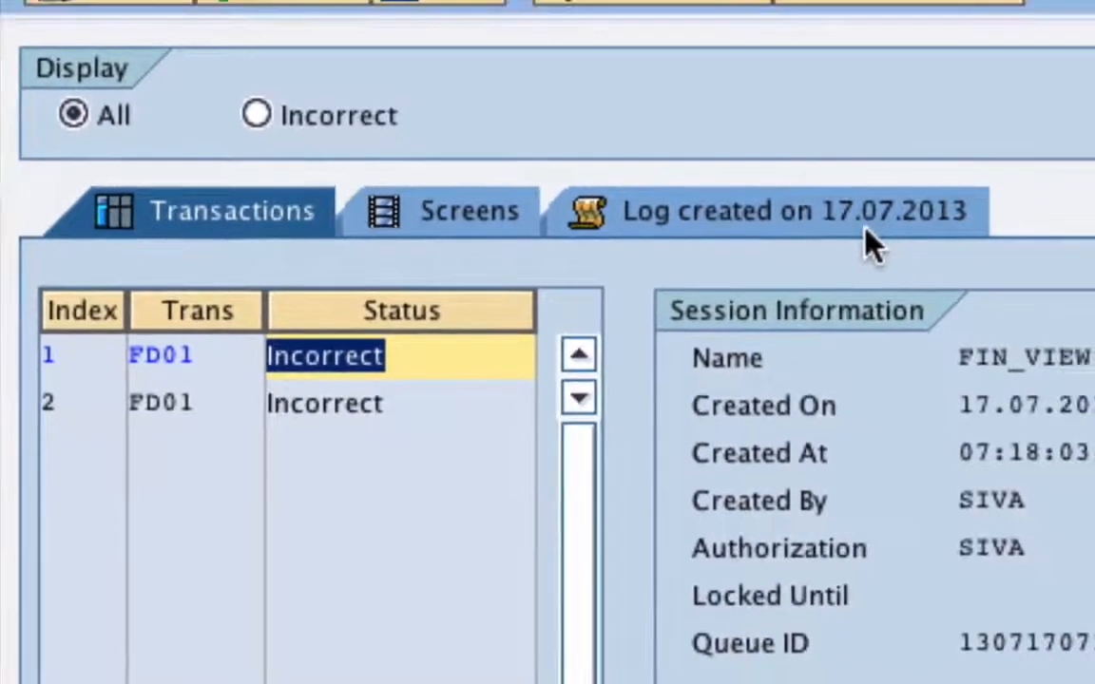
- Examine the FIN_VIEW session log's messages about the KNA1-LZONE formatting error and the TZONE entry
left_click(867, 223)
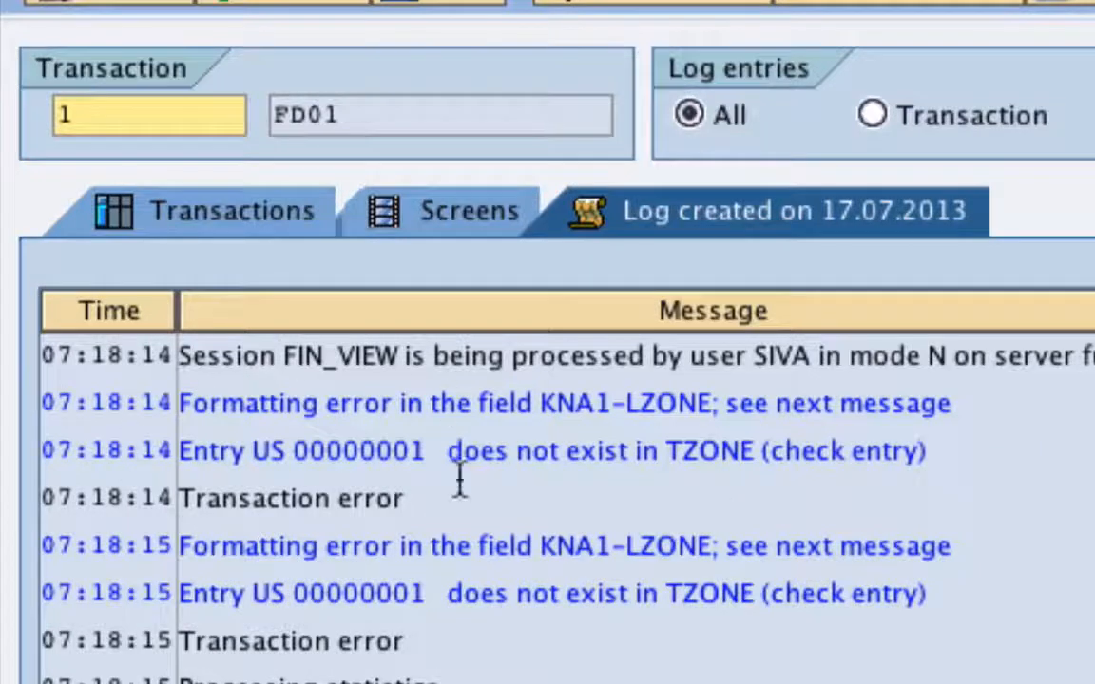
left_click_drag(987, 410, 551, 390)
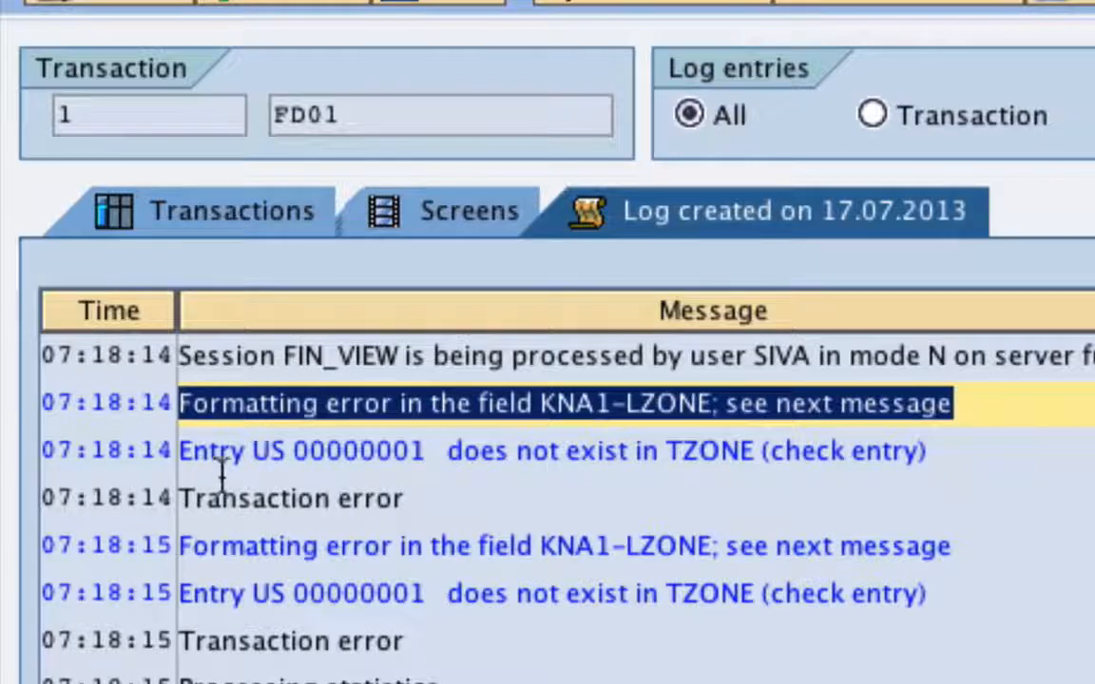
left_click_drag(927, 452, 283, 473)
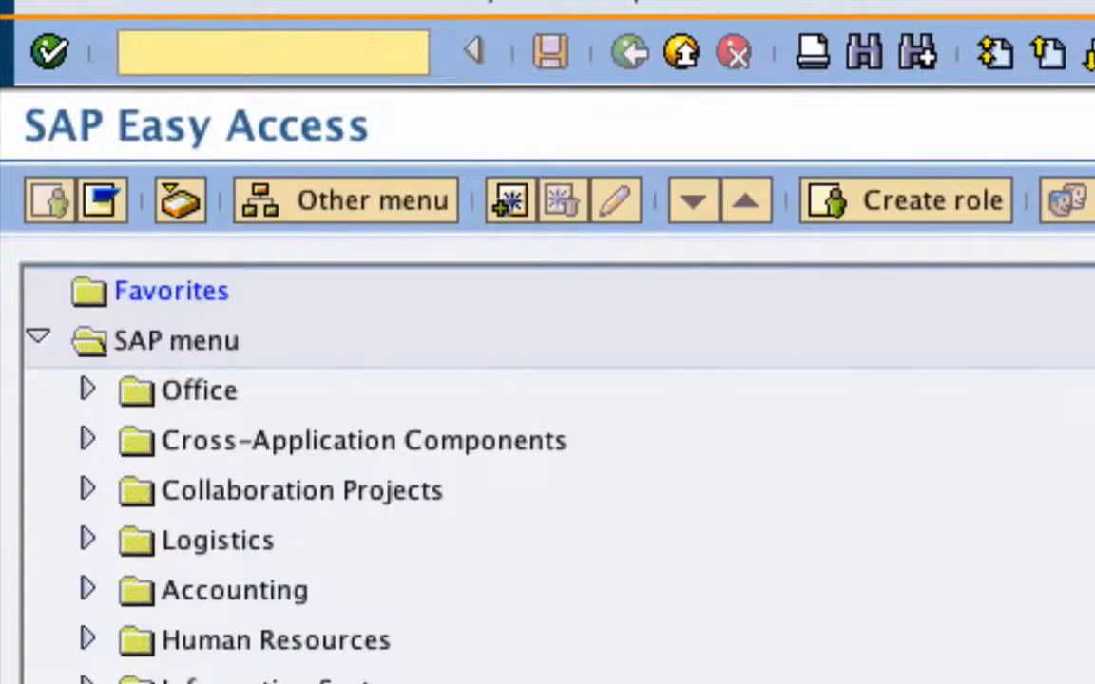
- Open the customer display transaction vd03 and search the Customer field's value help for names matching walmart*
type("vd03")
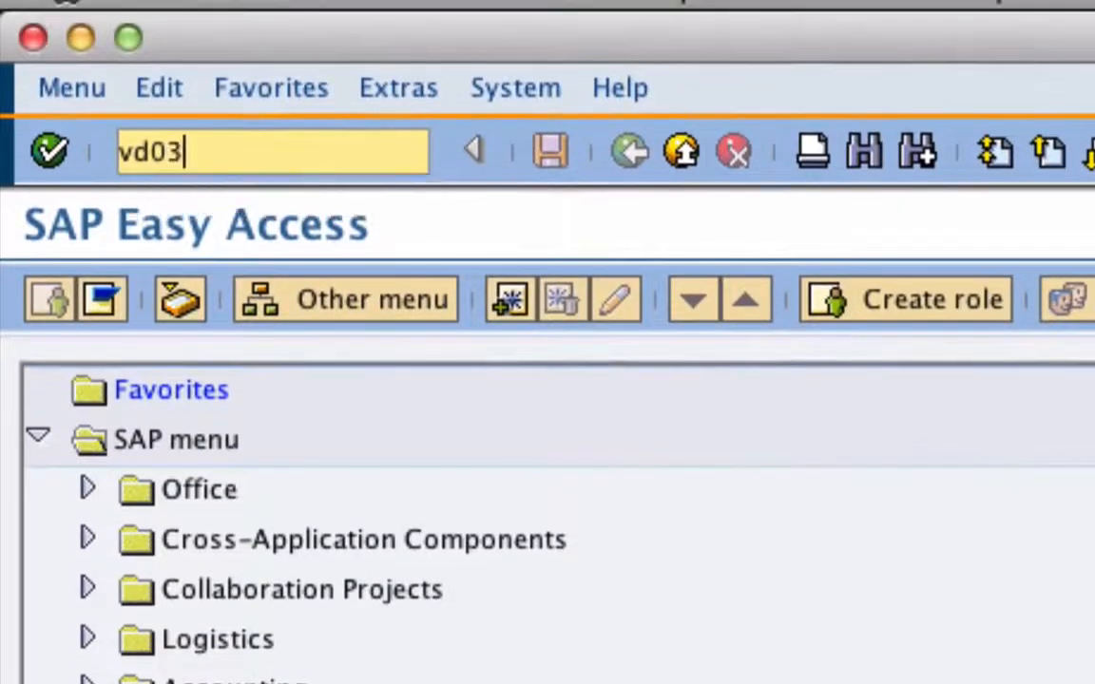
left_click(44, 145)
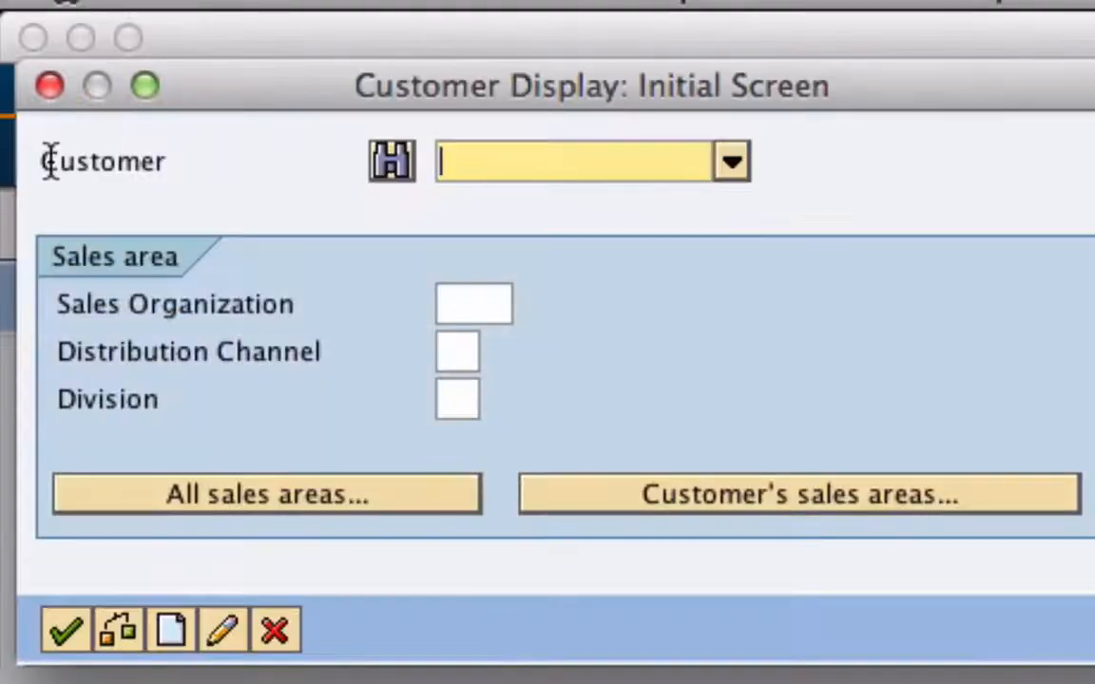
left_click(732, 160)
left_click(911, 498)
type("wa")
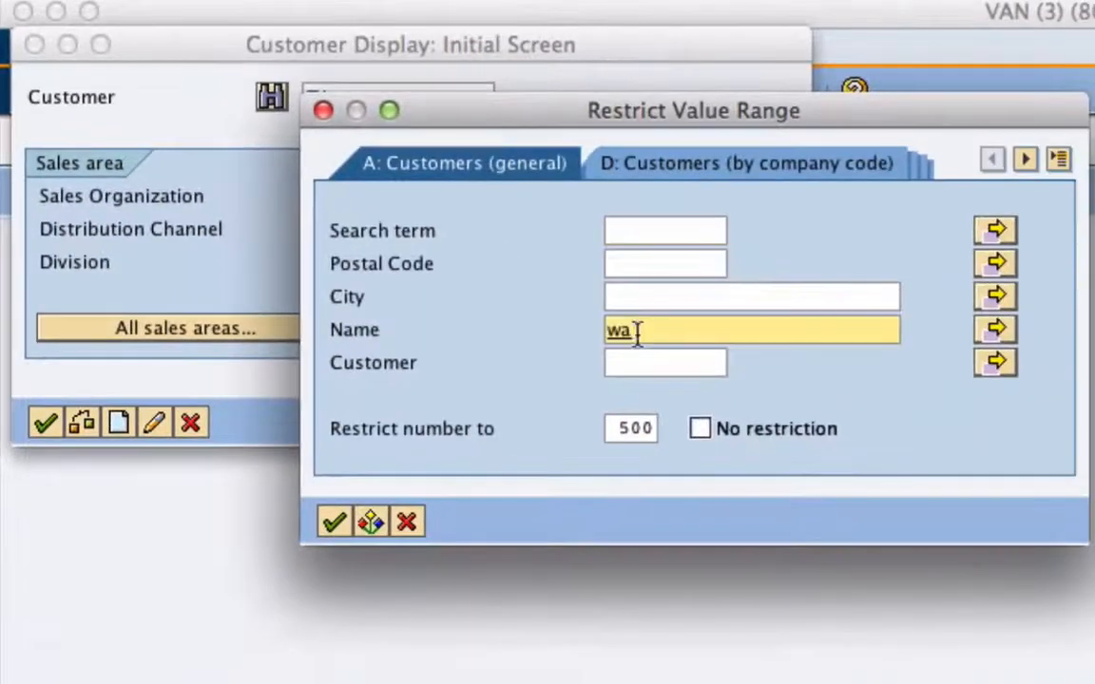
type("lmart*")
left_click(338, 523)
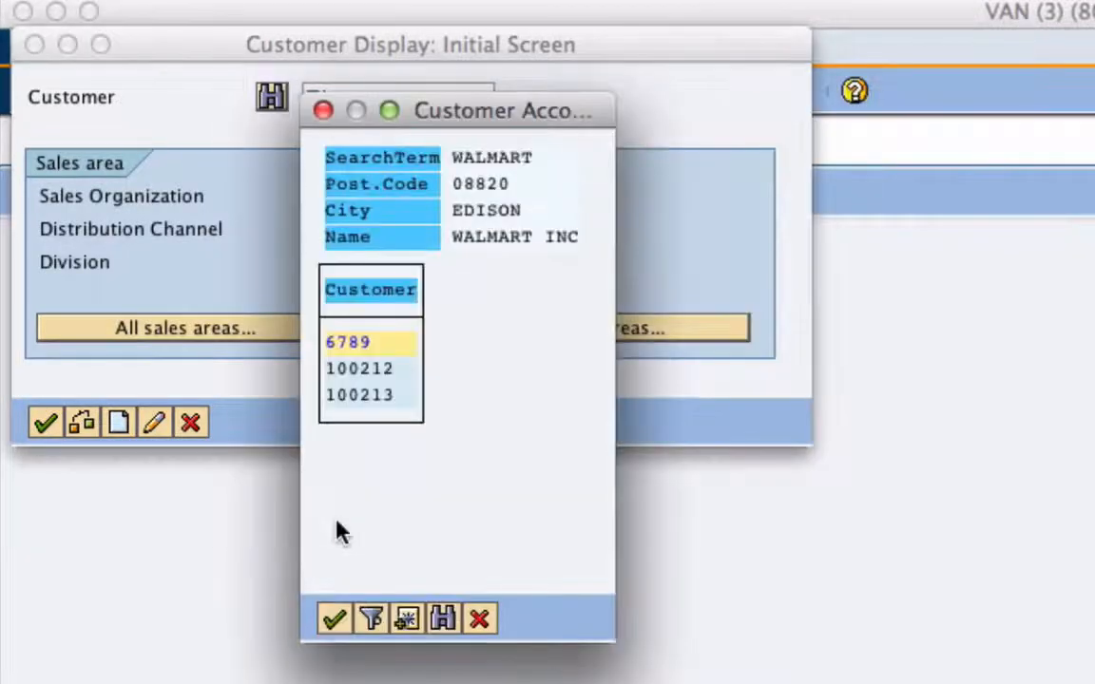
double_click(369, 370)
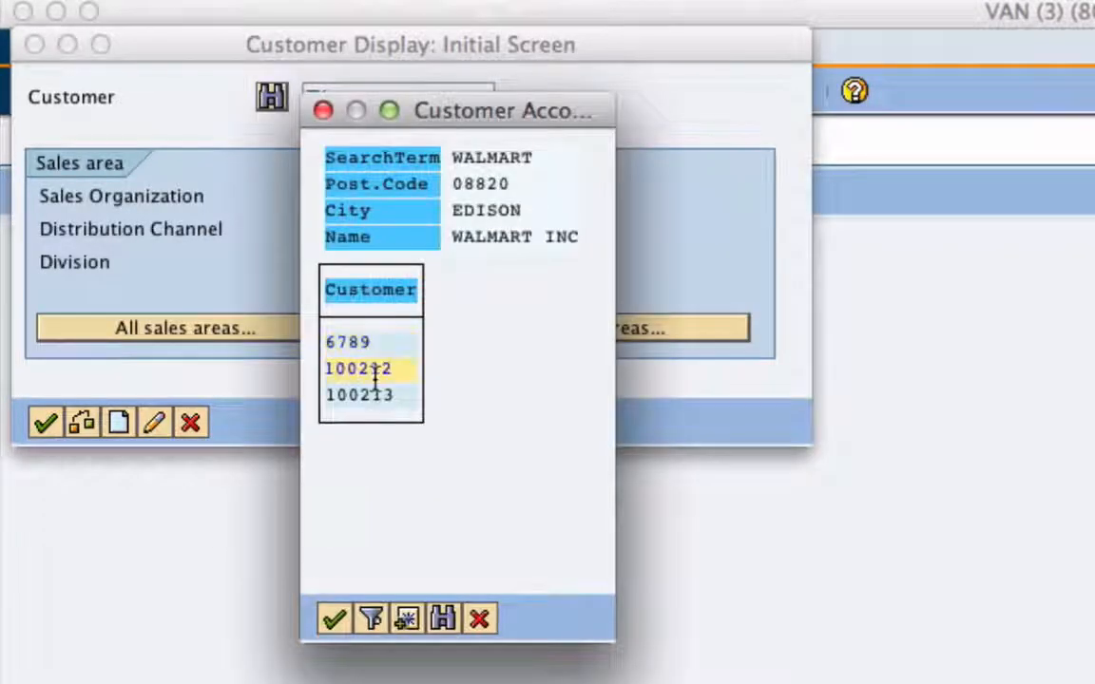
left_click(43, 429)
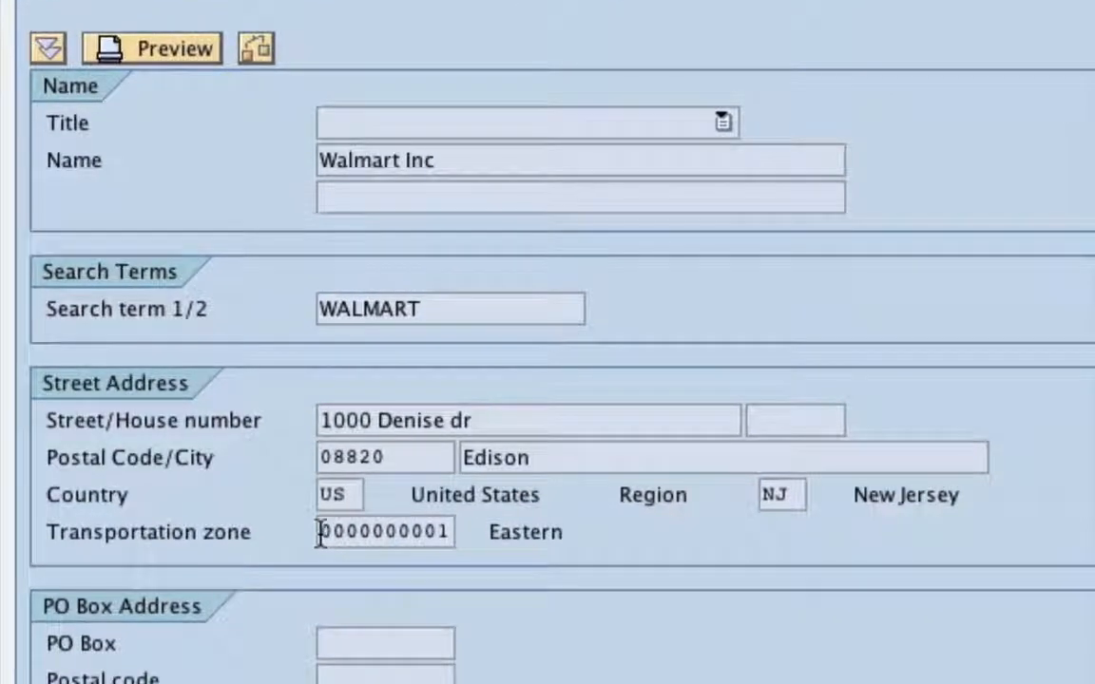
left_click_drag(322, 535, 427, 540)
key("super+c")
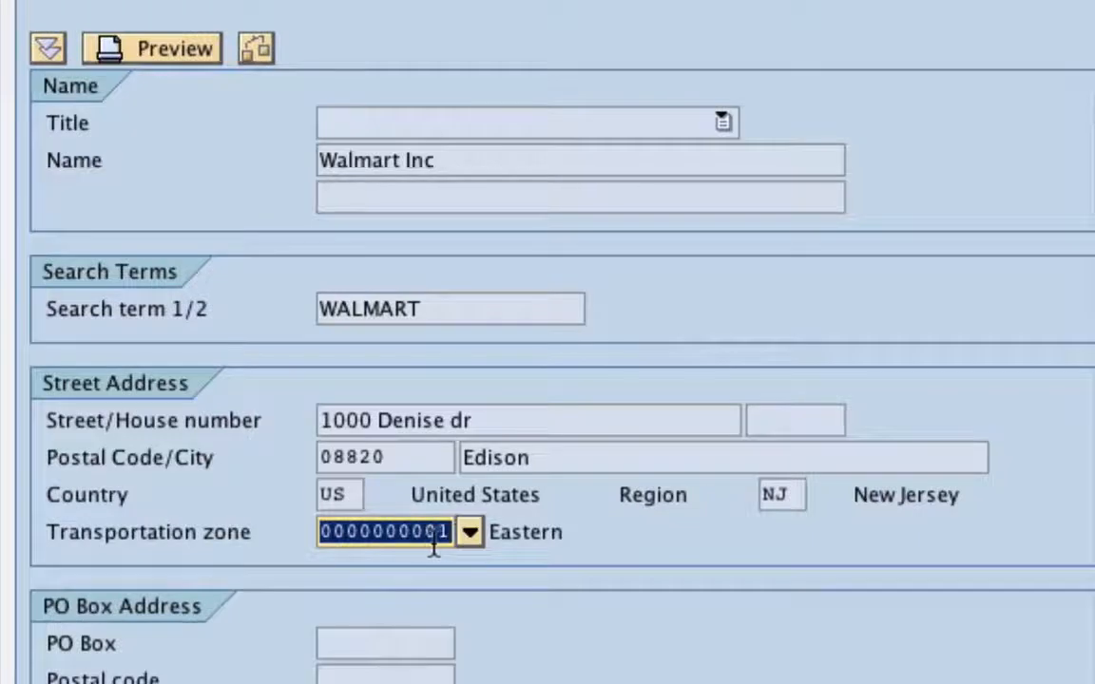
left_click(372, 533)
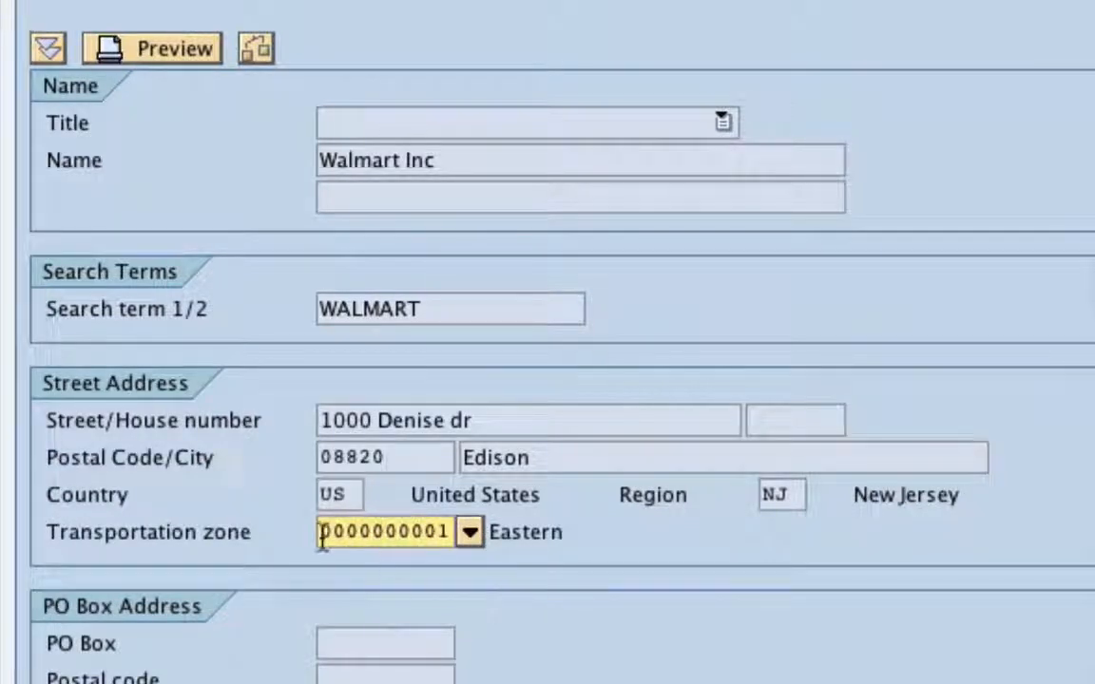
left_click_drag(321, 534, 535, 535)
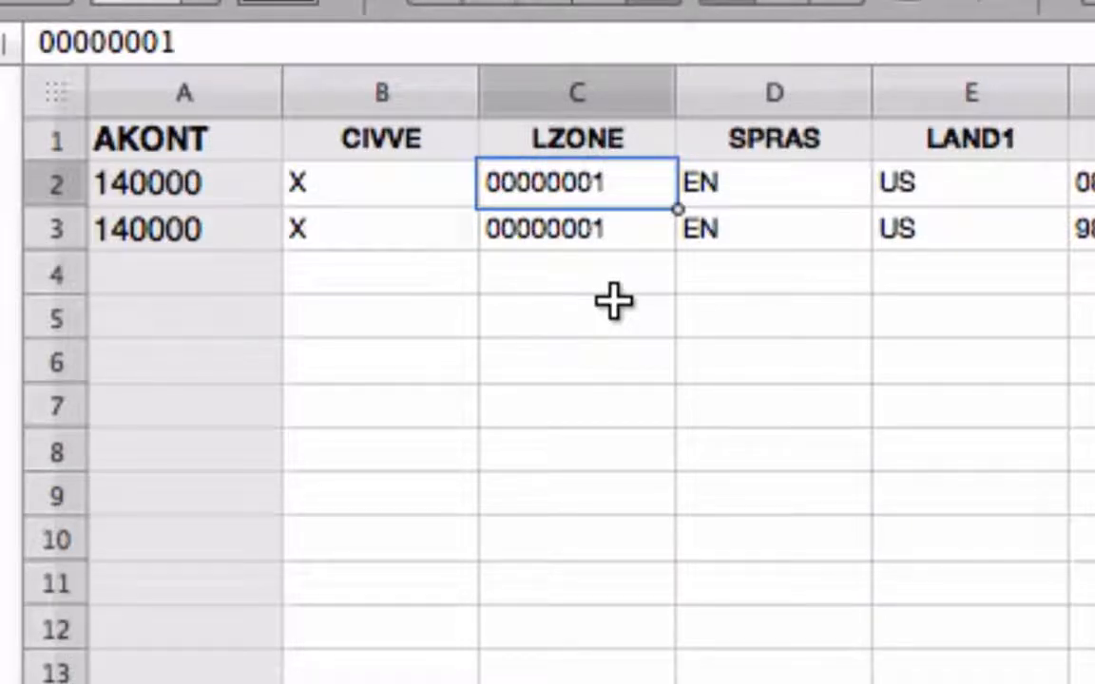
key("super+v")
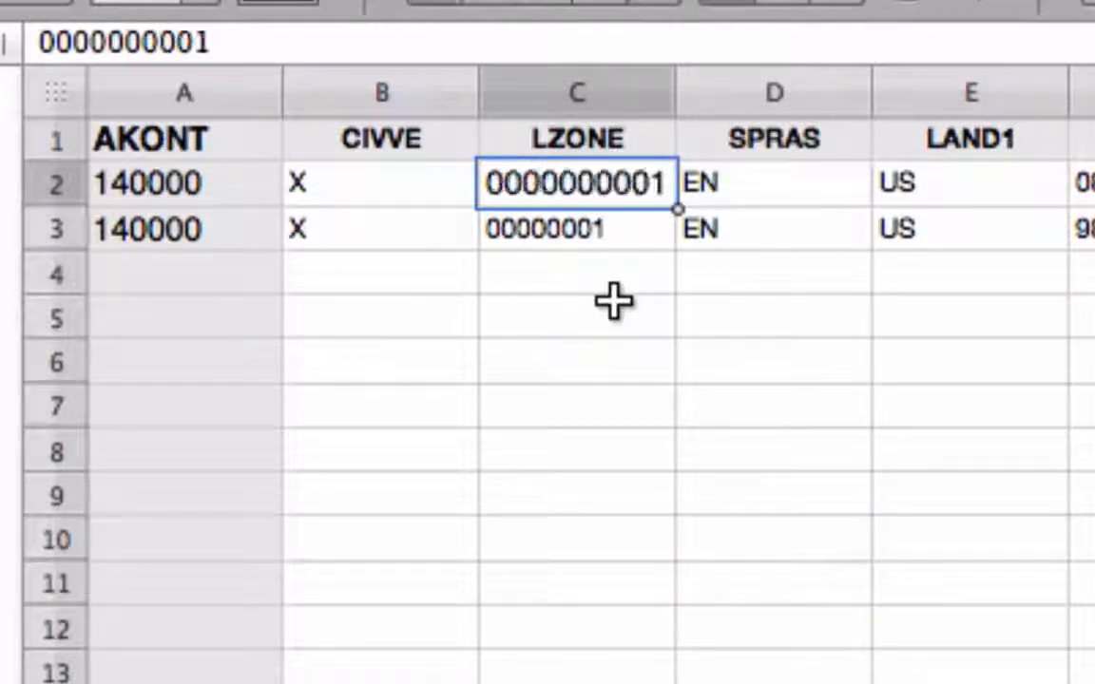
key("Down")
key("super+v")
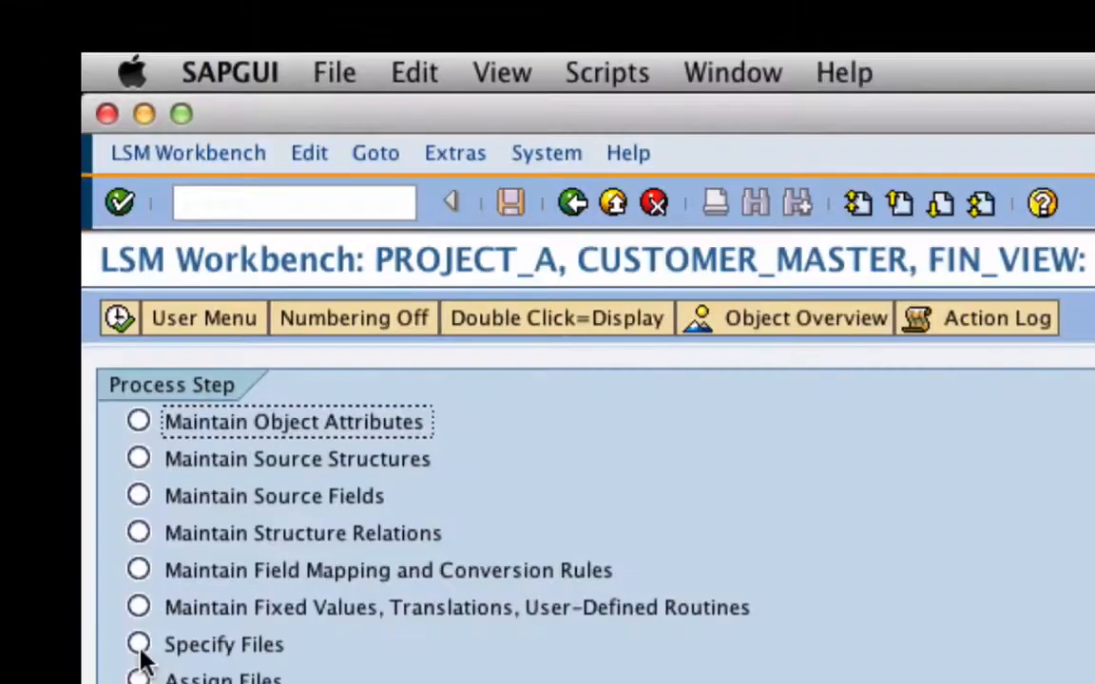
- Open the Specify Files process step in change mode and delete the customer_fin file under Legacy Data on the PC
left_click(138, 644)
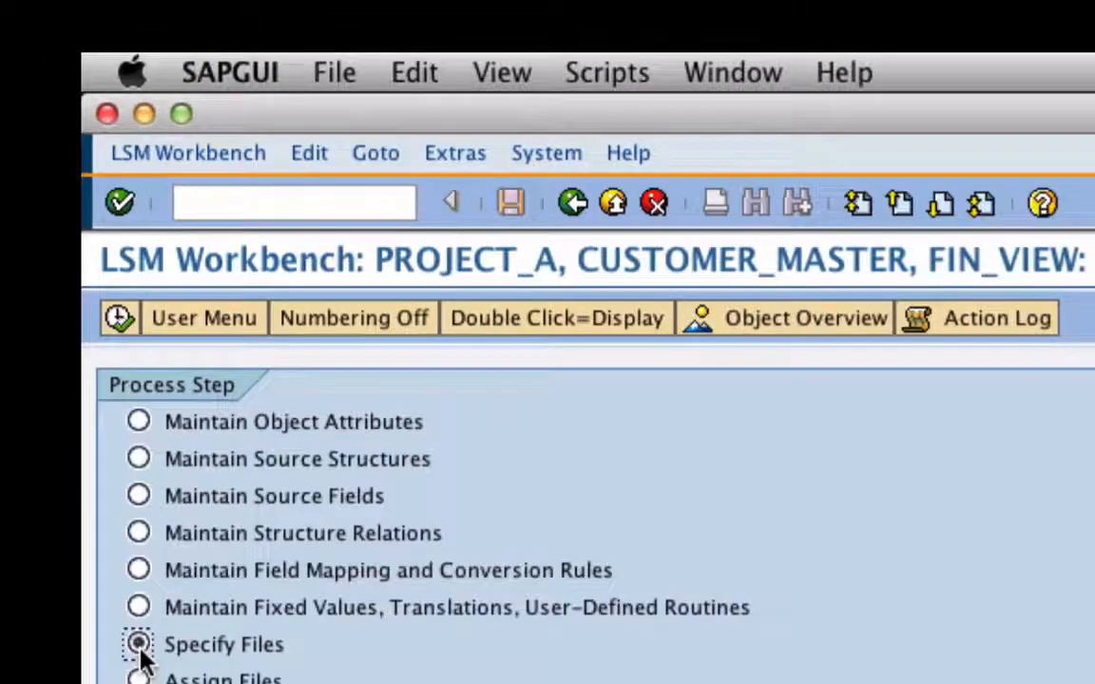
left_click(120, 321)
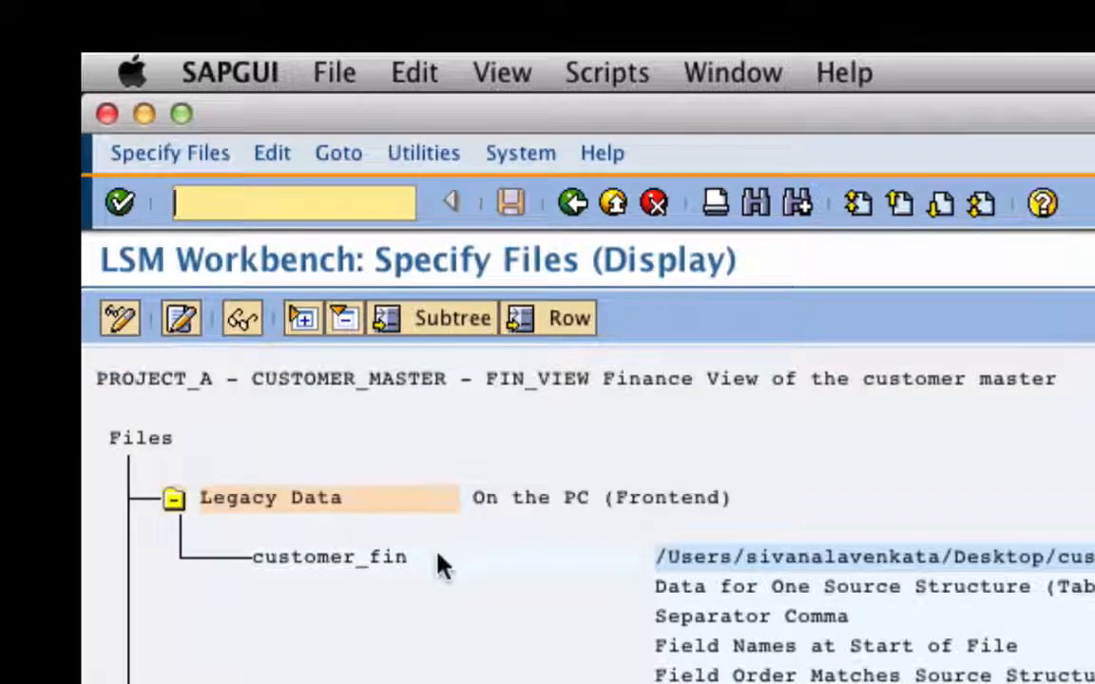
left_click(400, 561)
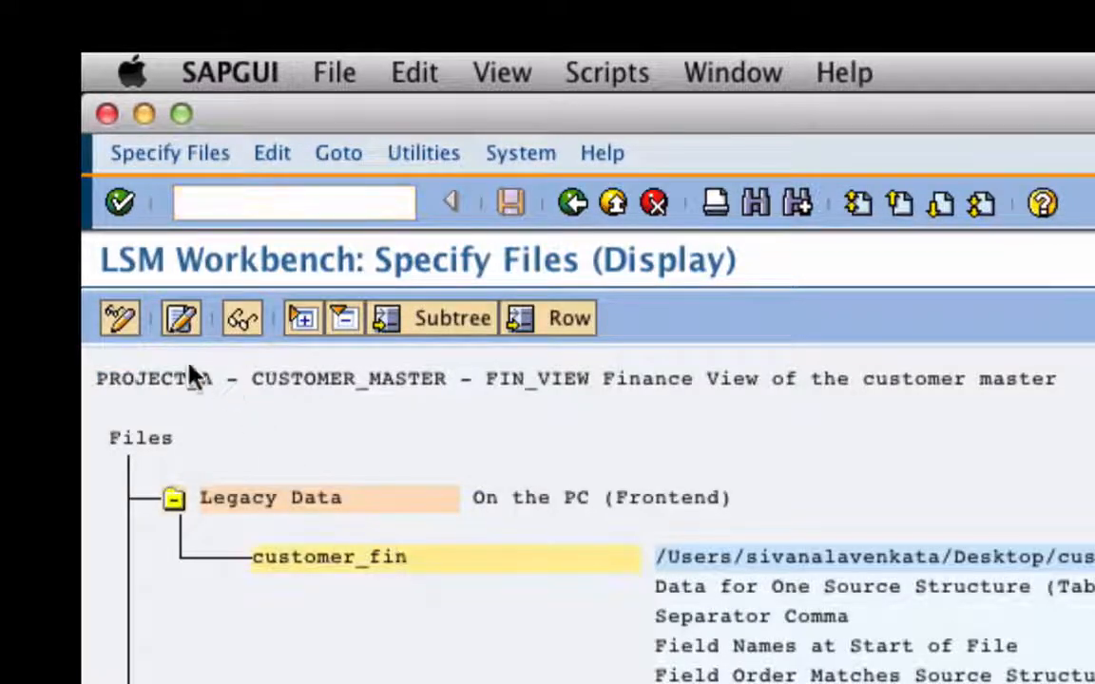
left_click(107, 333)
left_click(269, 323)
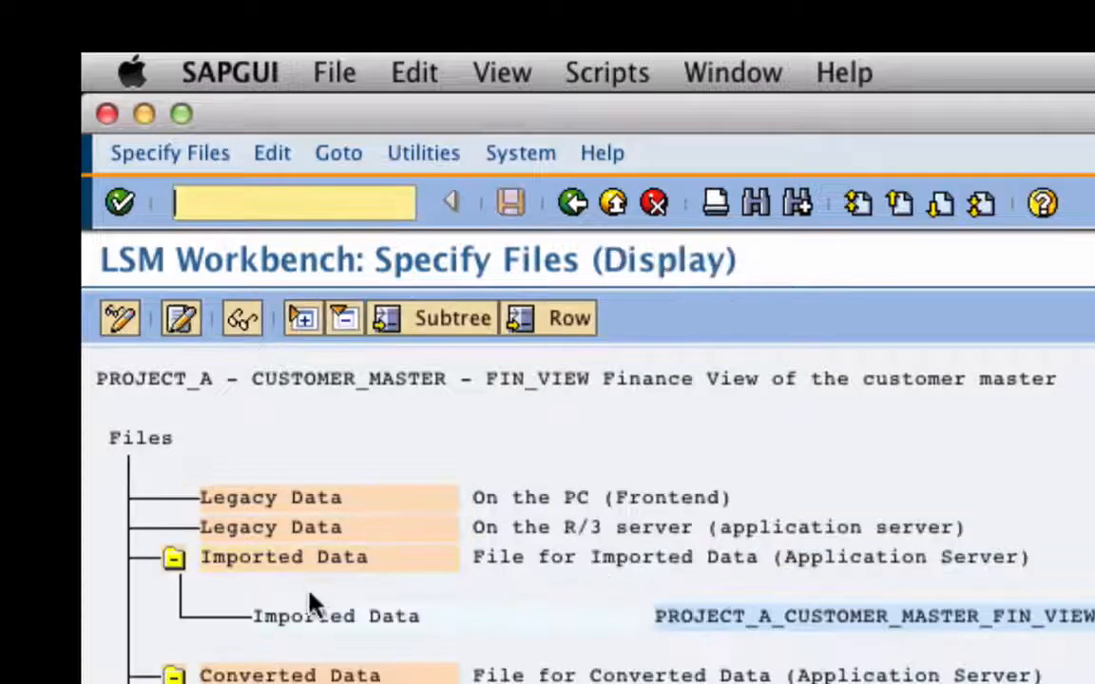
- Switch to change mode and delete the file entries under Imported Data and Converted Data
left_click(118, 319)
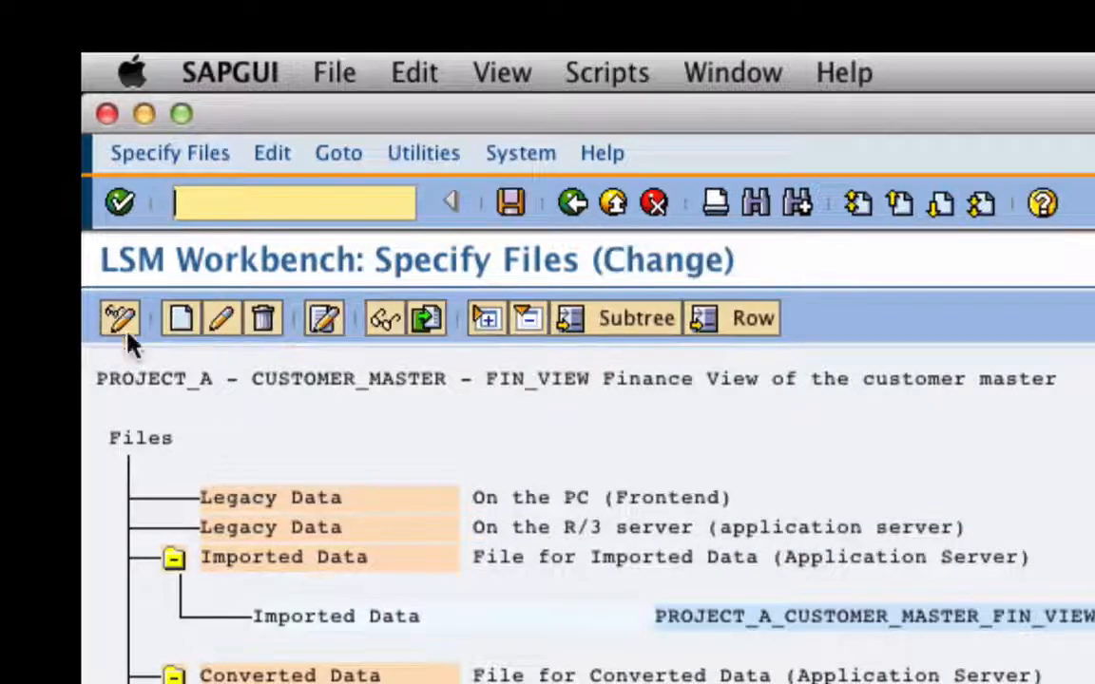
left_click(361, 616)
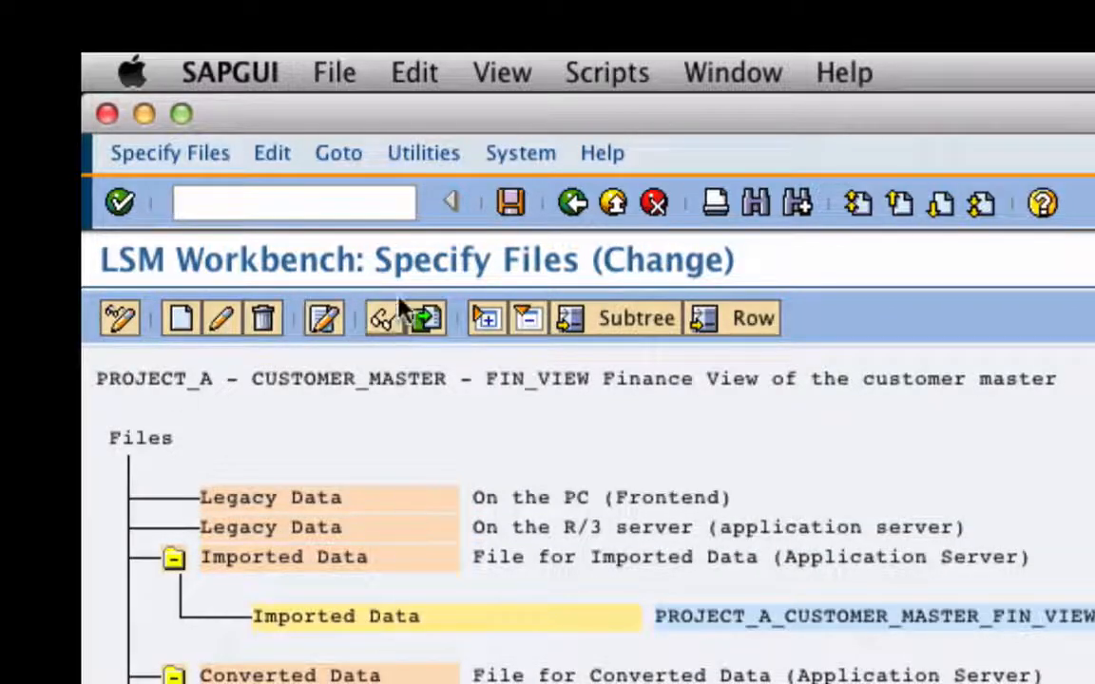
left_click(273, 324)
left_click(342, 636)
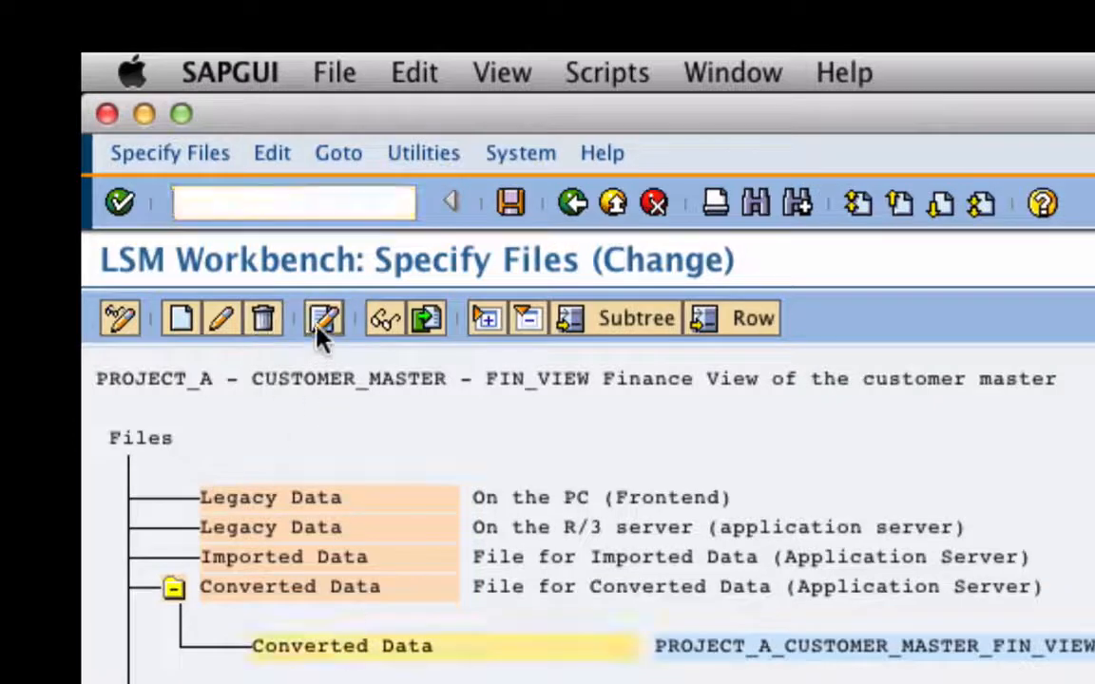
left_click(264, 322)
- Add customers.csv from the Desktop as a comma-delimited Legacy Data file on the PC, named customer_fin_2
left_click(237, 435)
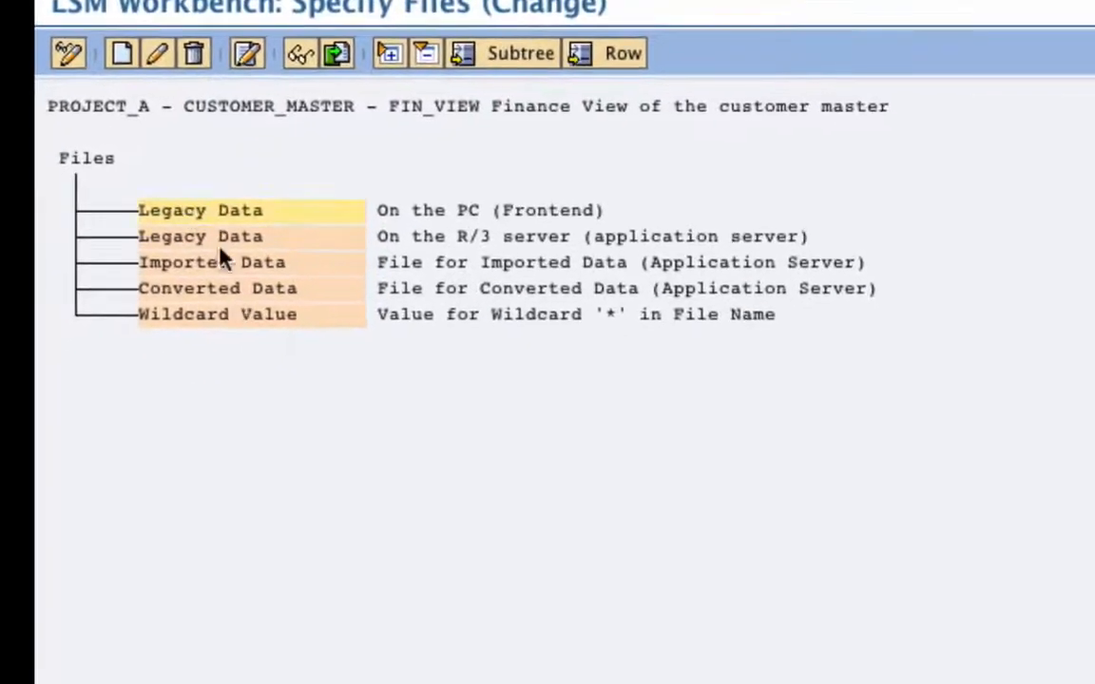
left_click(125, 55)
left_click(1046, 90)
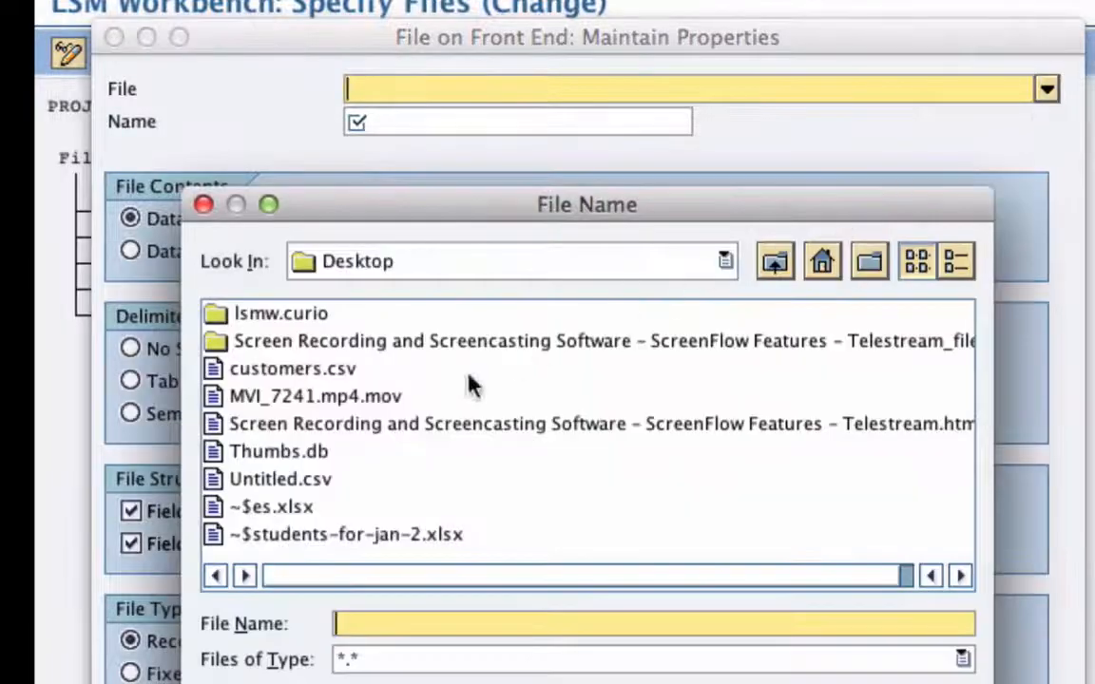
double_click(167, 233)
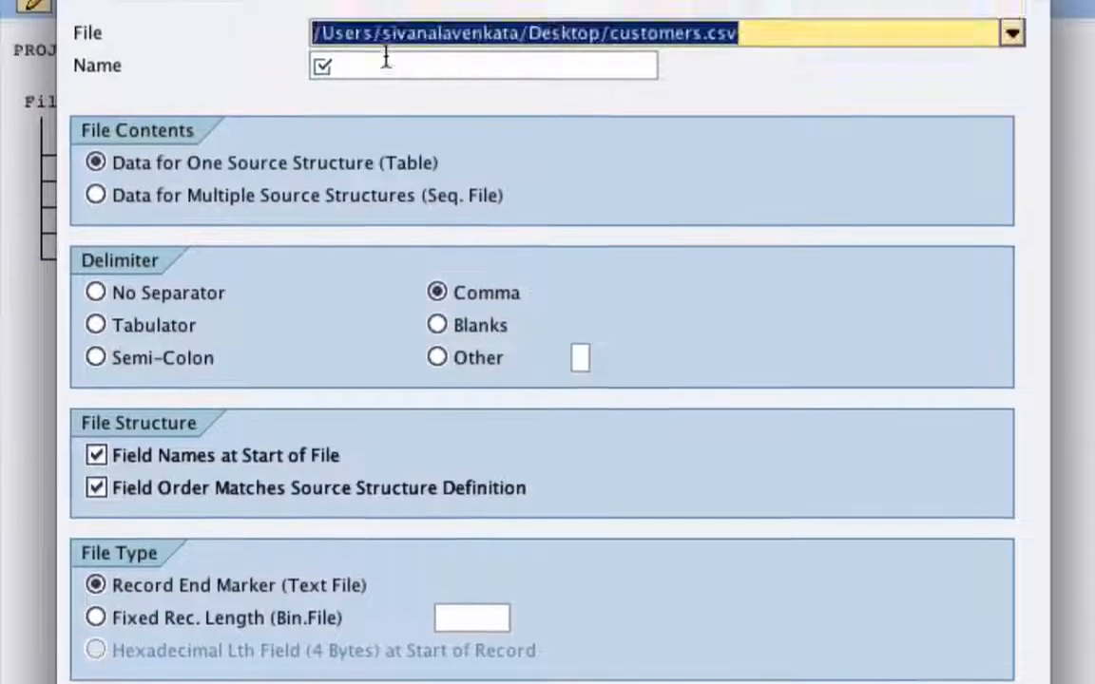
left_click(386, 151)
type("c")
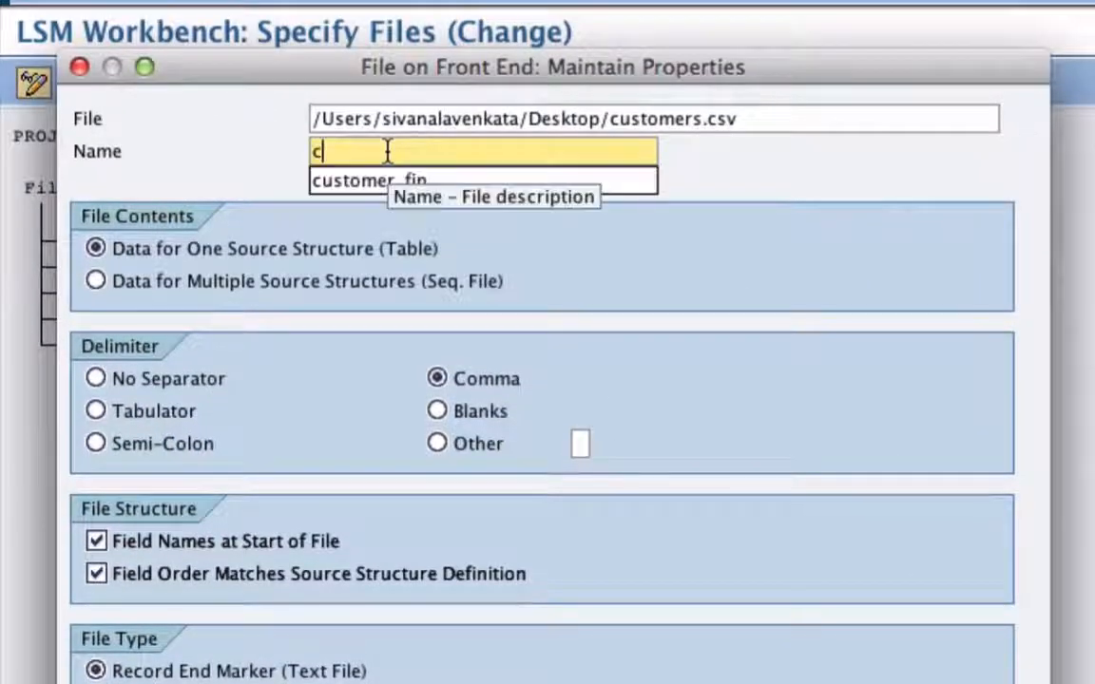
left_click(385, 180)
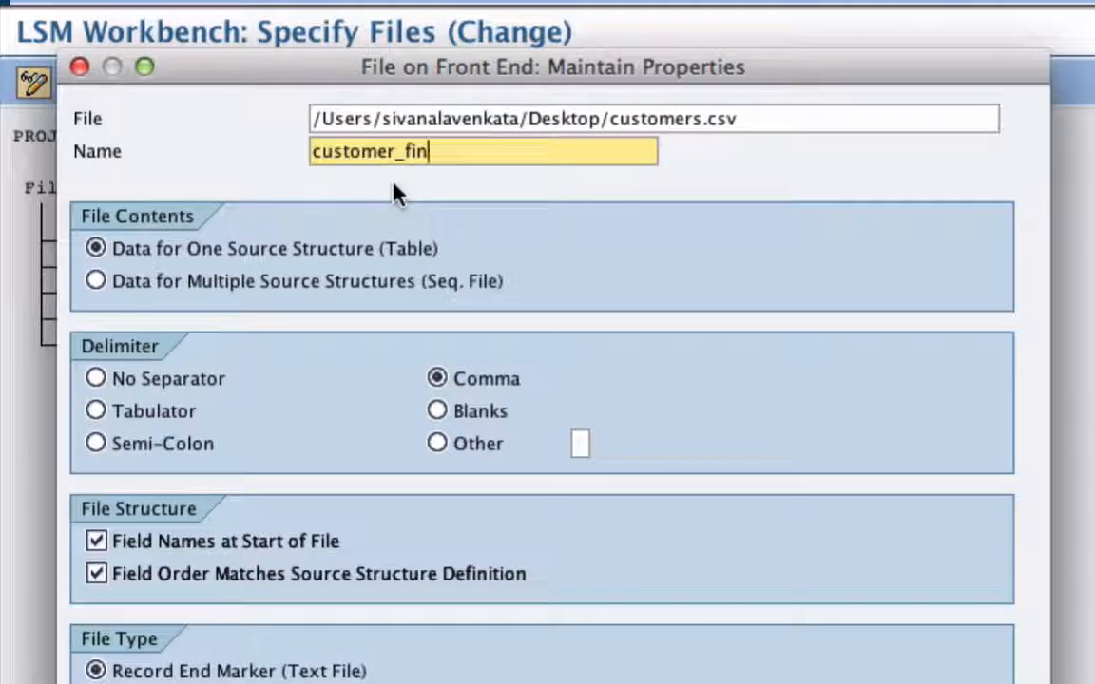
type("_2")
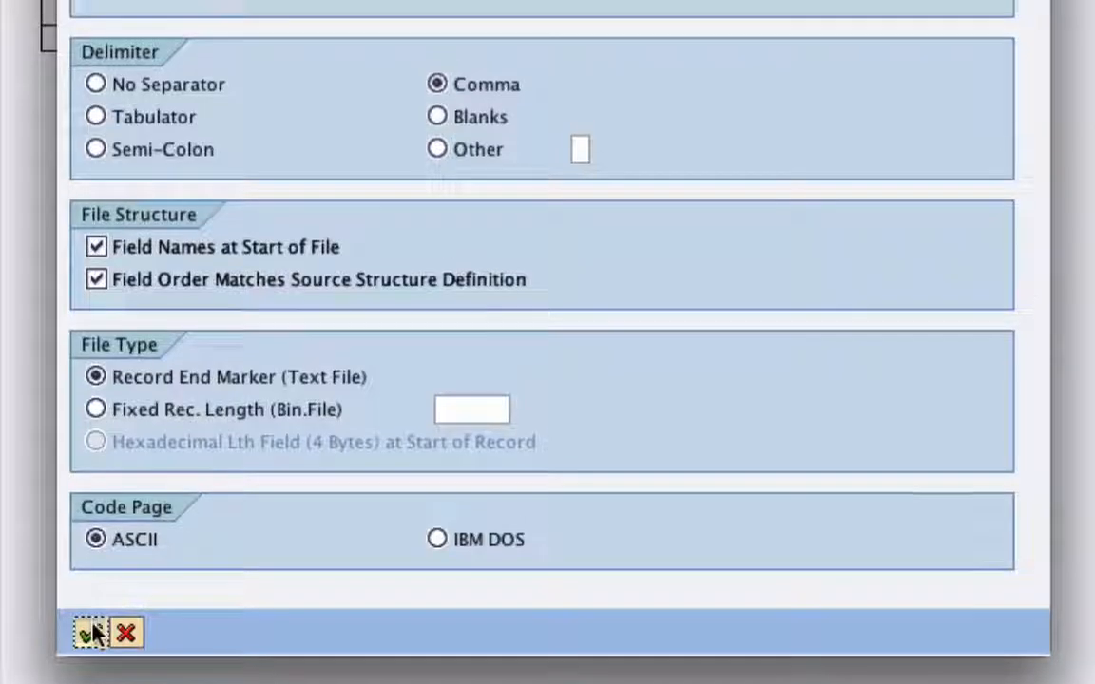
left_click(89, 621)
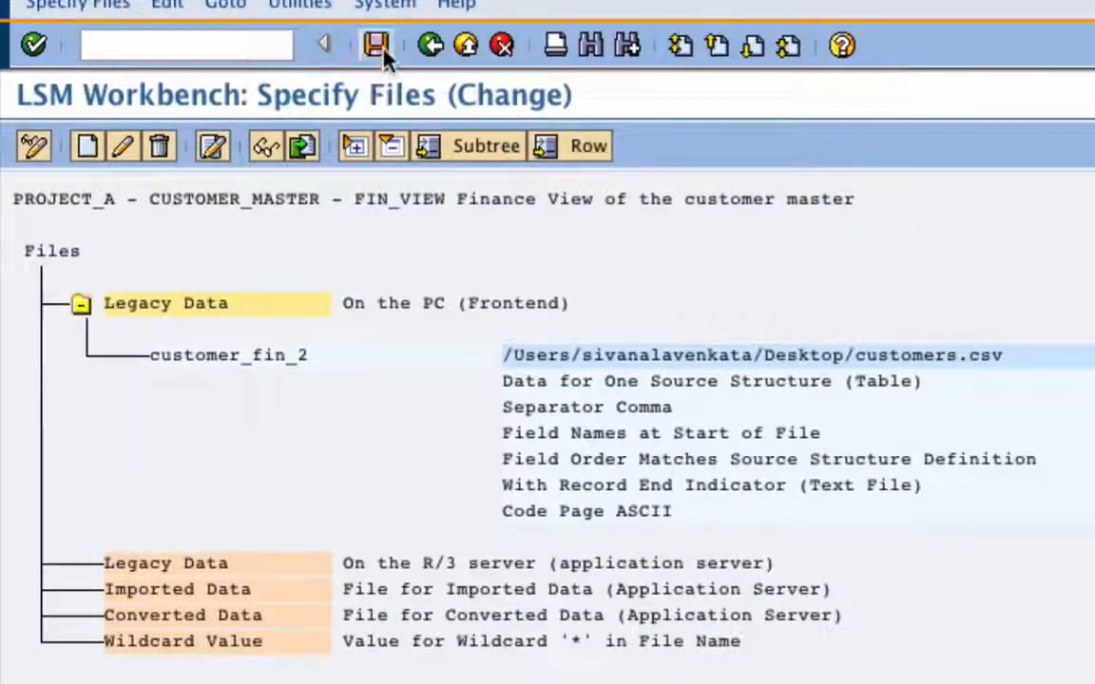
- Open the Assign Files process step in change mode and save the assignment of customer_fin_2 to the CUST_FIN source structure
left_click(430, 45)
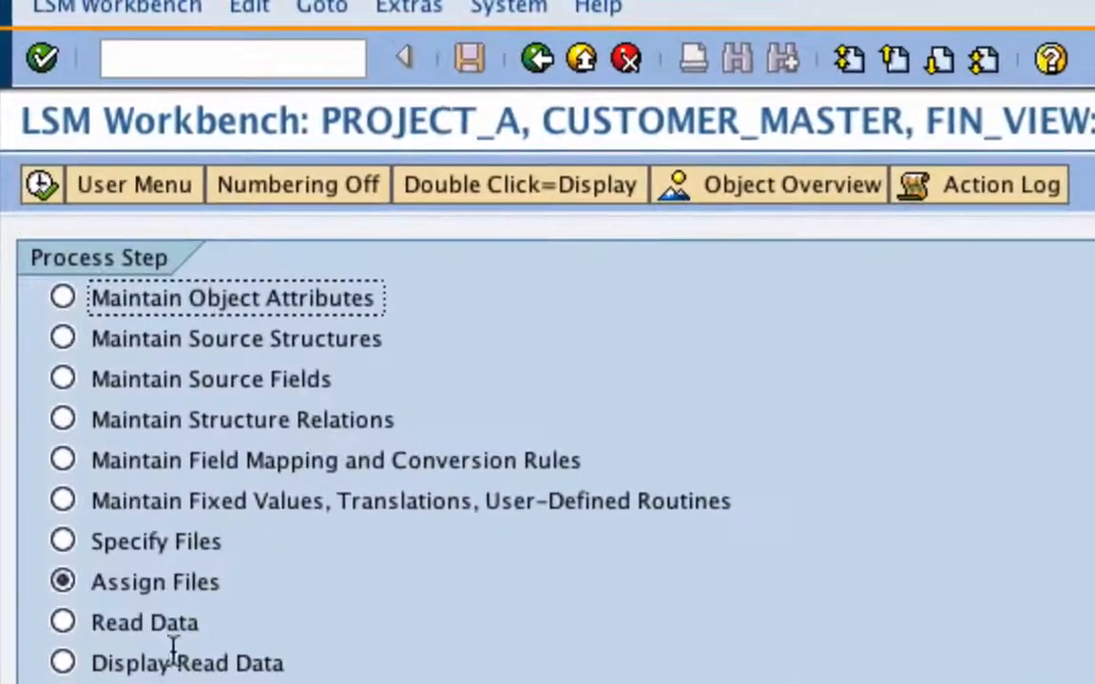
left_click(42, 186)
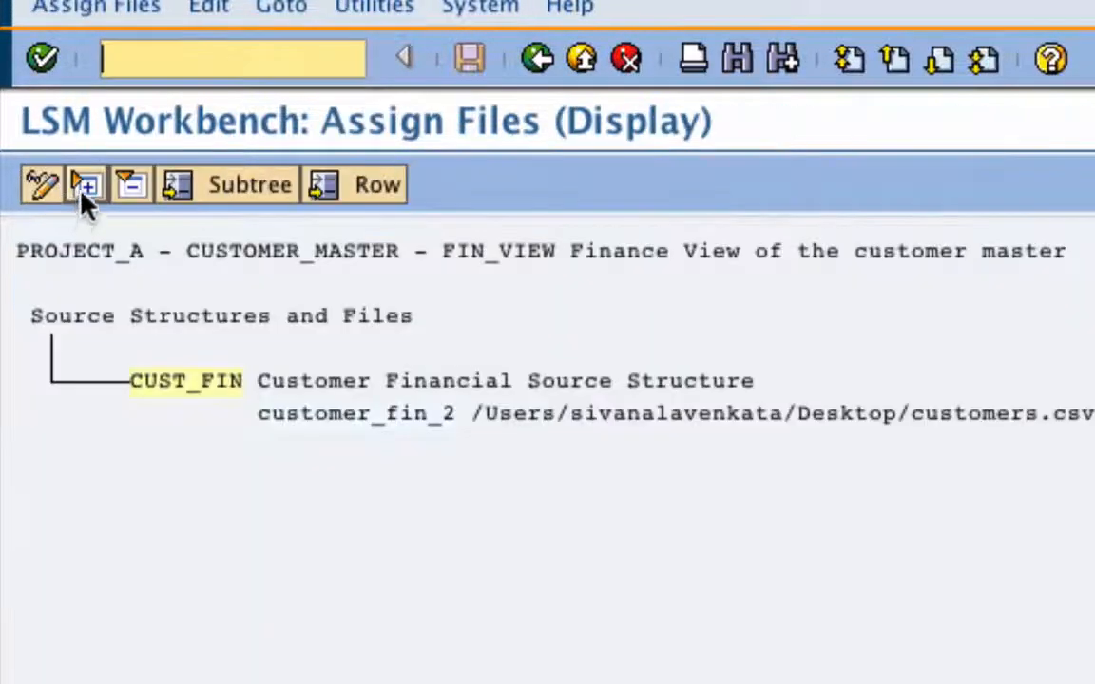
left_click(53, 196)
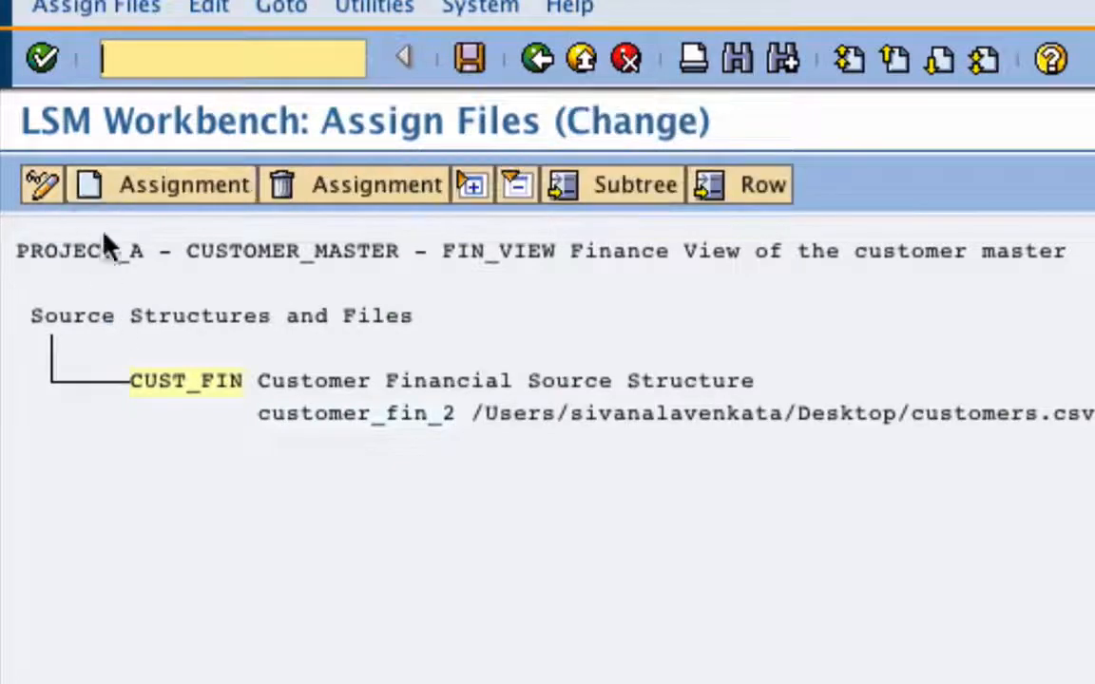
left_click(480, 65)
- Run the Read Data process step for FIN_VIEW with the default selection and return to the process step list
left_click(62, 623)
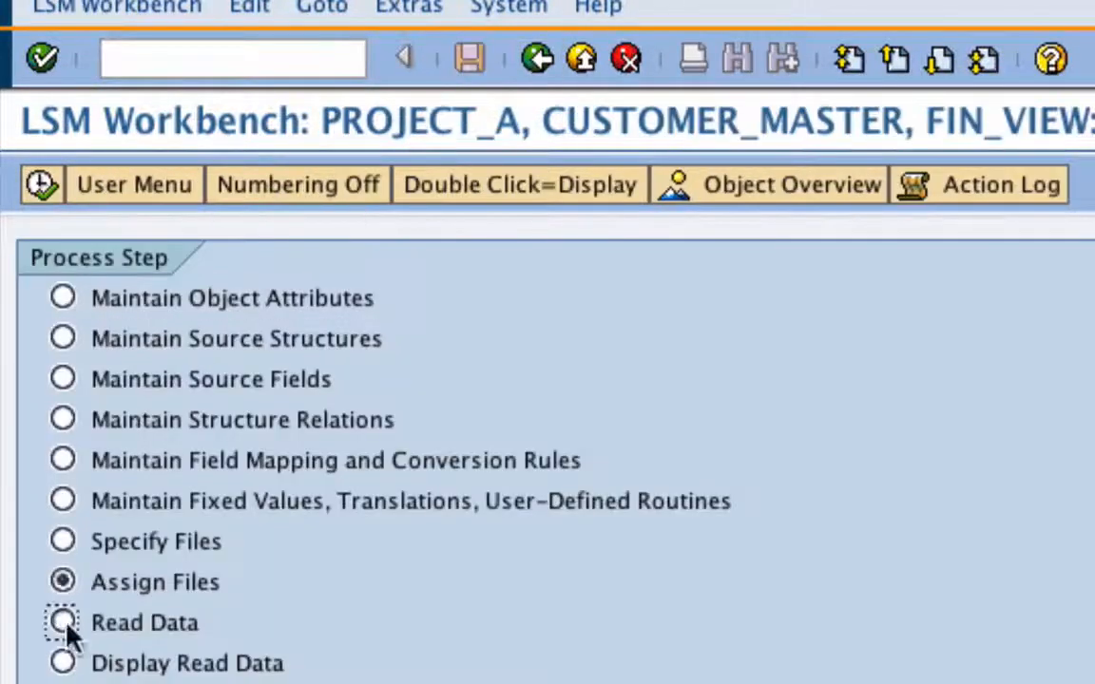
left_click(42, 187)
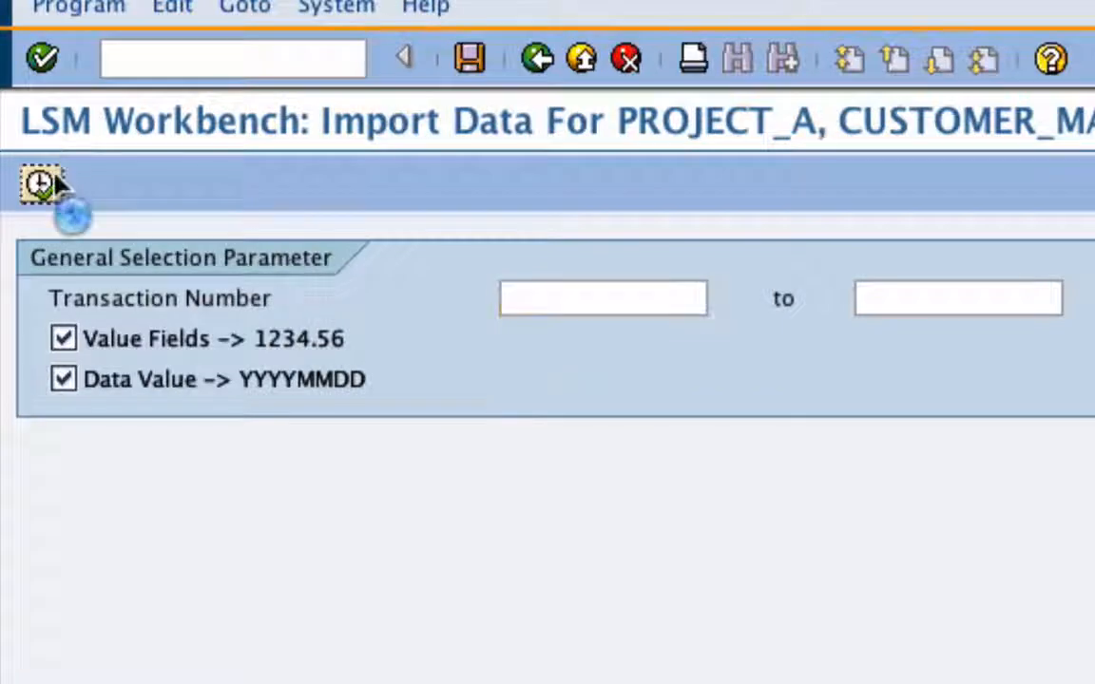
left_click(44, 184)
left_click(538, 59)
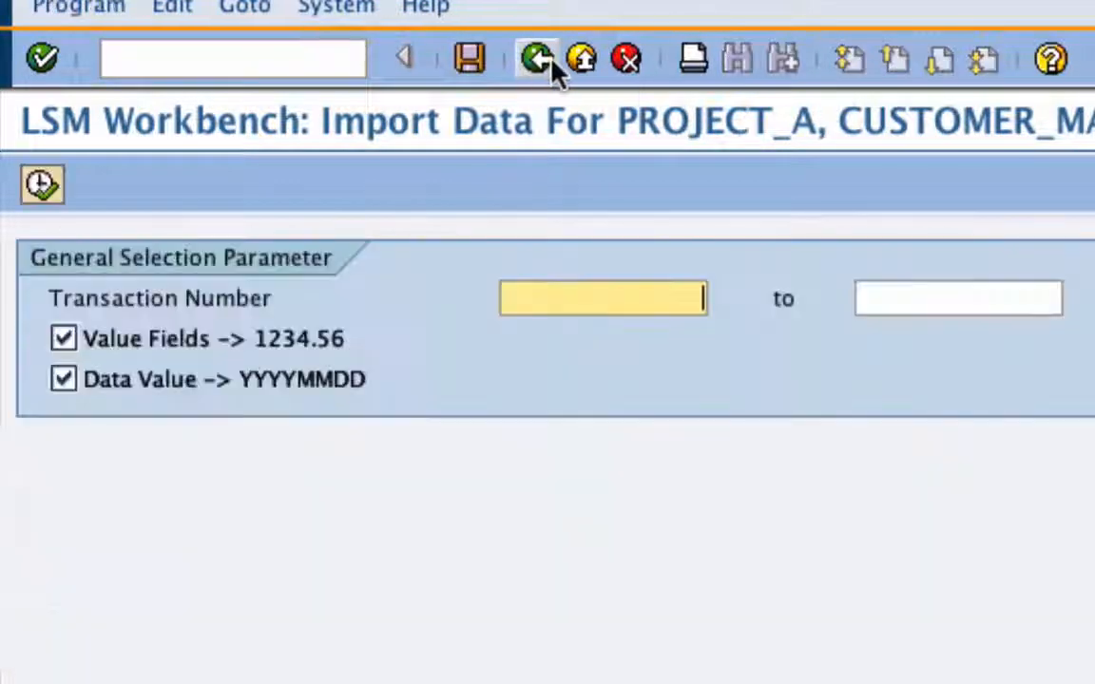
left_click(538, 59)
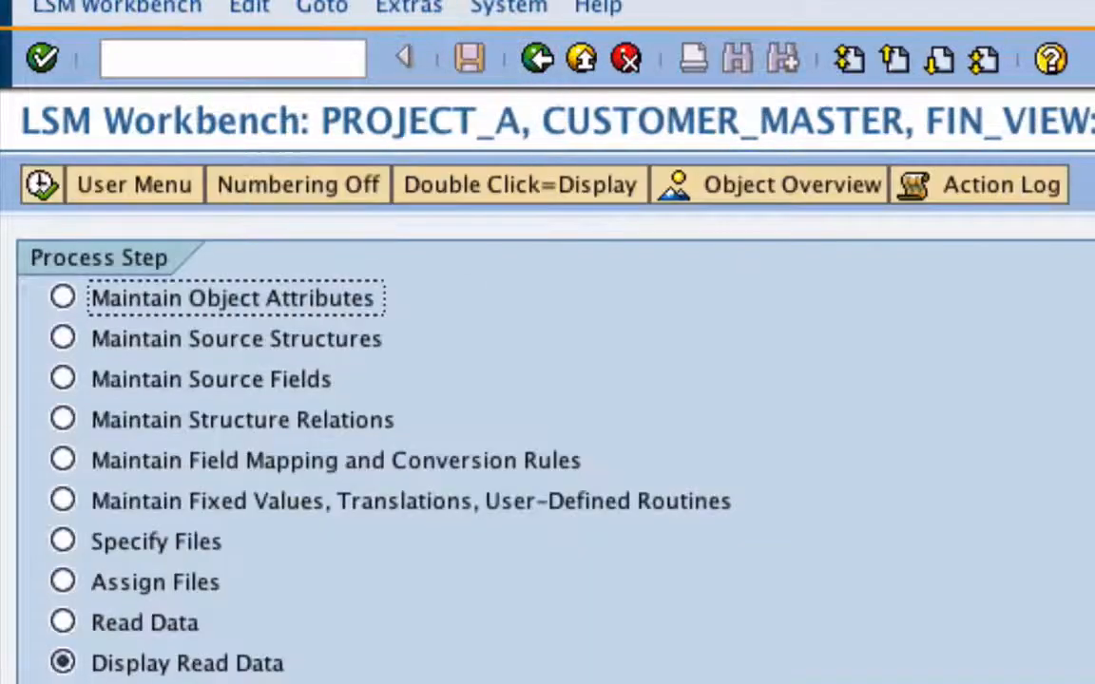
- Display the read data and check the transportation zone field in the first CUST_FIN record
left_click(42, 185)
left_click(110, 509)
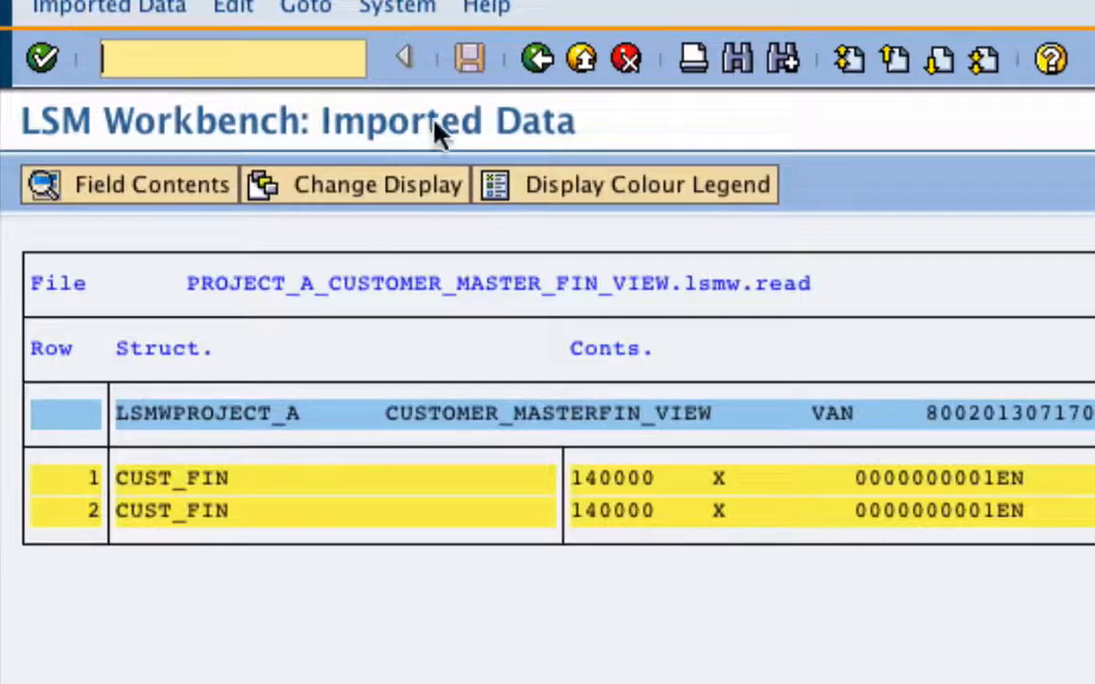
double_click(319, 484)
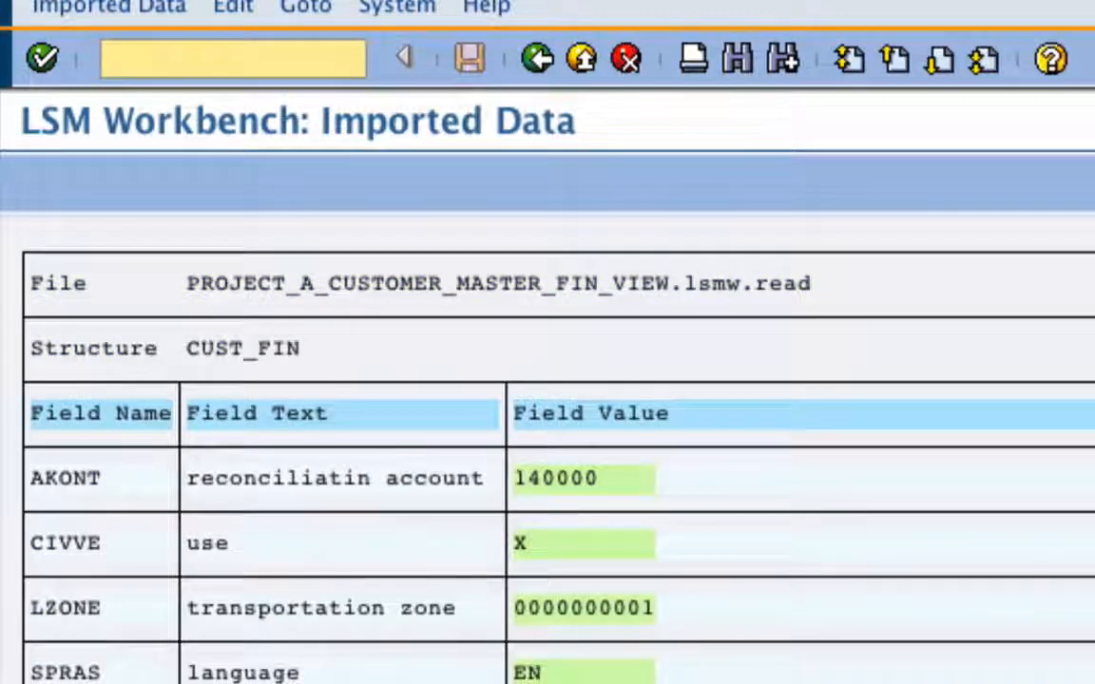
left_click_drag(528, 608, 664, 603)
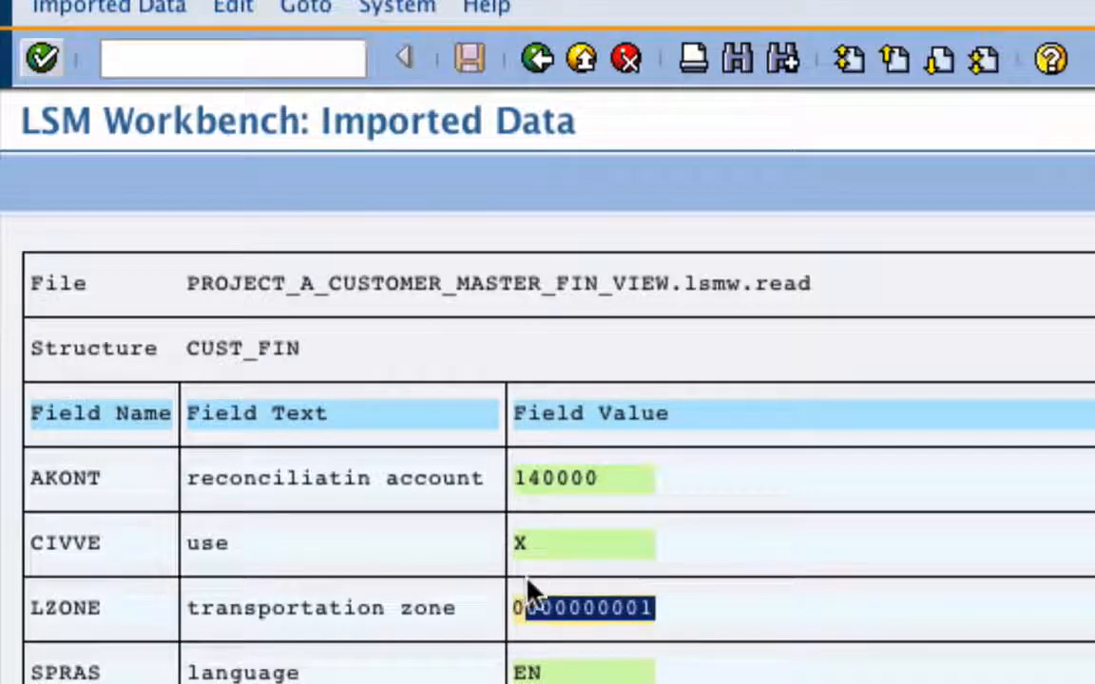
left_click(537, 57)
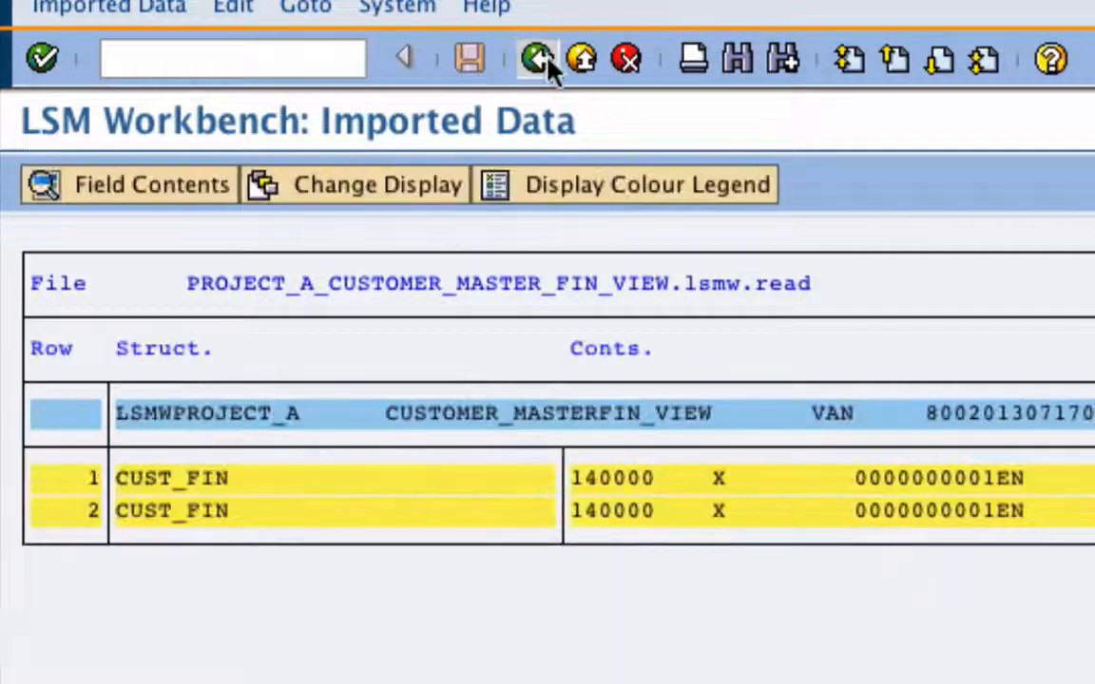
left_click(538, 57)
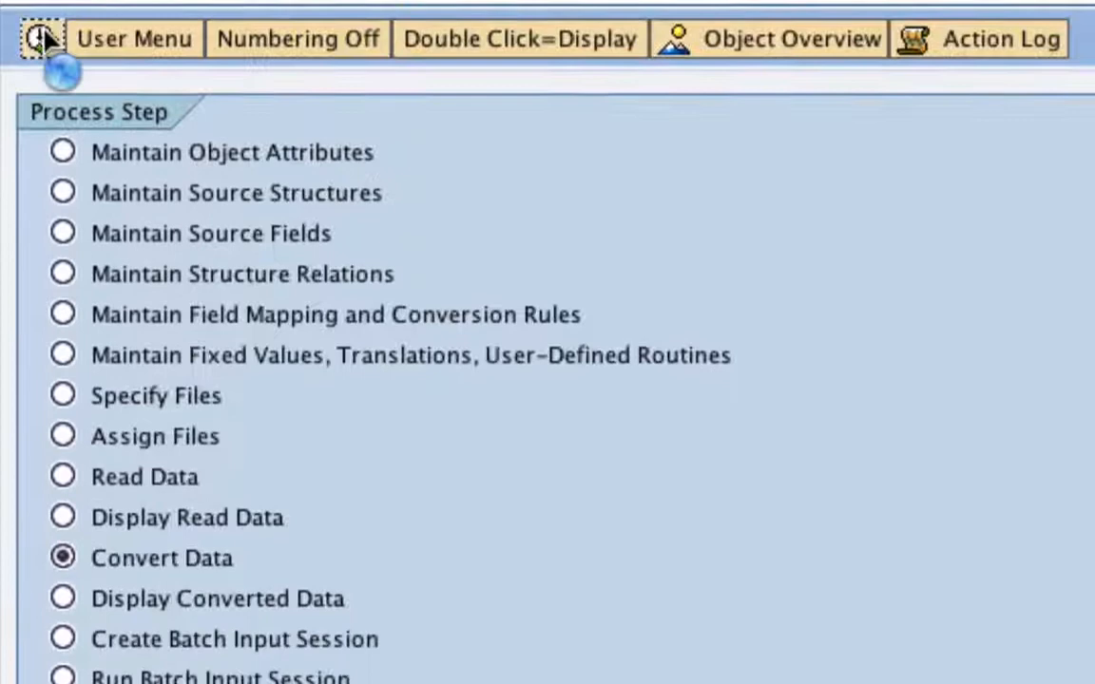
- Run the Convert Data process step for FIN_VIEW without limiting the transaction numbers, and return to the process step list
left_click(42, 147)
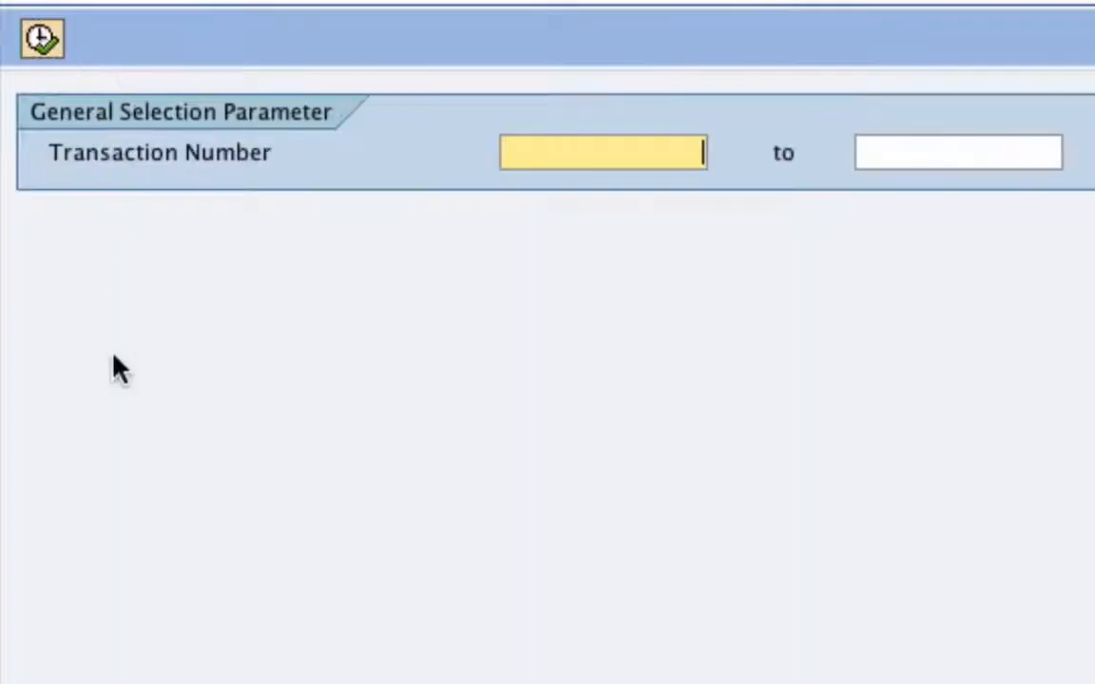
left_click(39, 40)
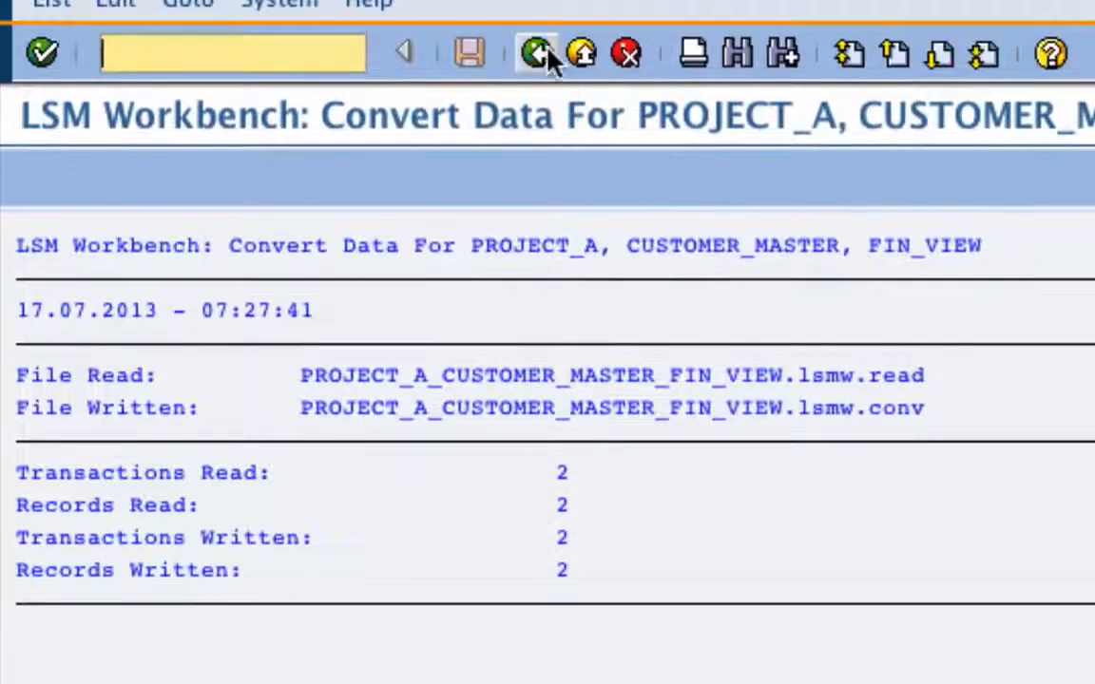
left_click(537, 54)
left_click(538, 54)
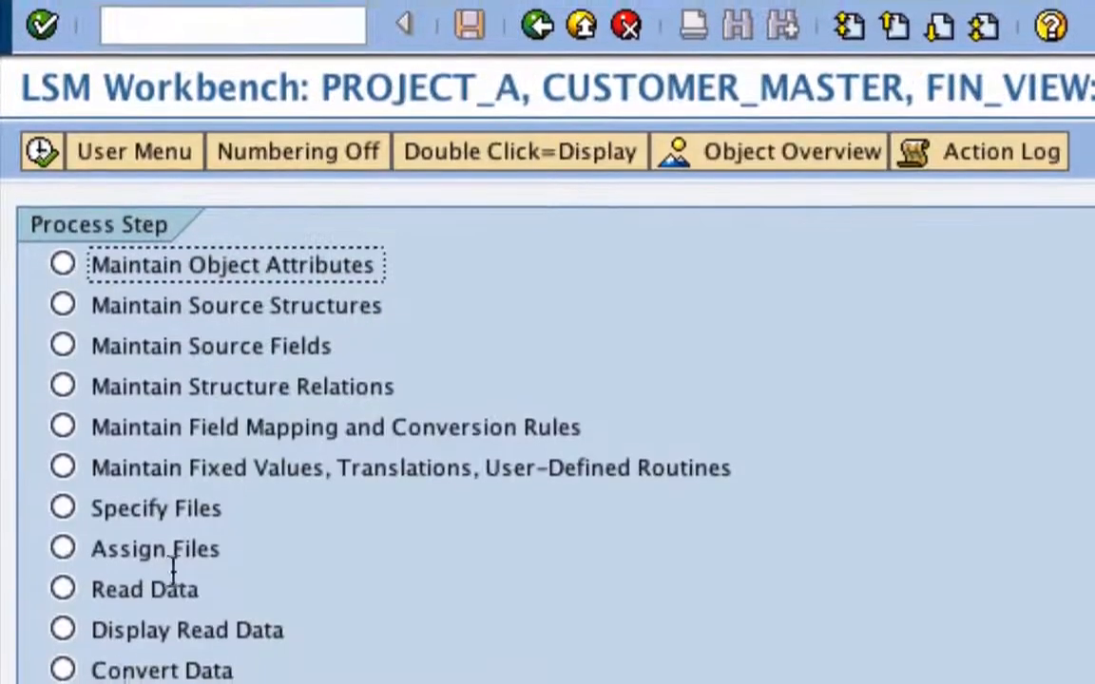
- Display all lines of the converted data and examine the field values of the first CUST_MAST record
double_click(217, 680)
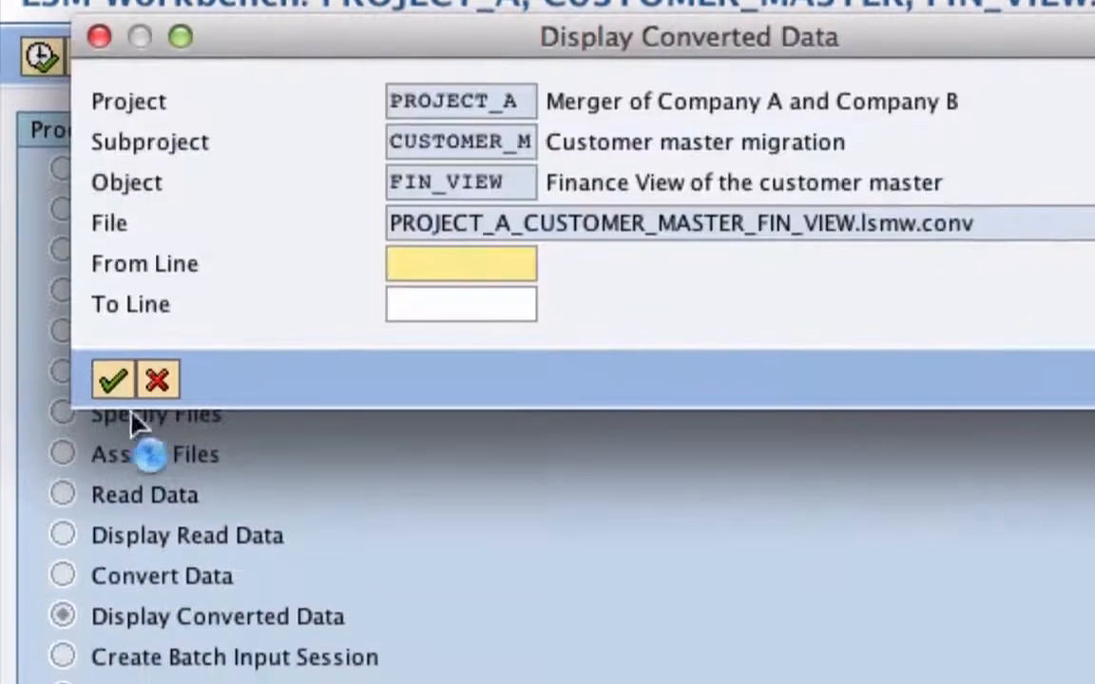
left_click(112, 380)
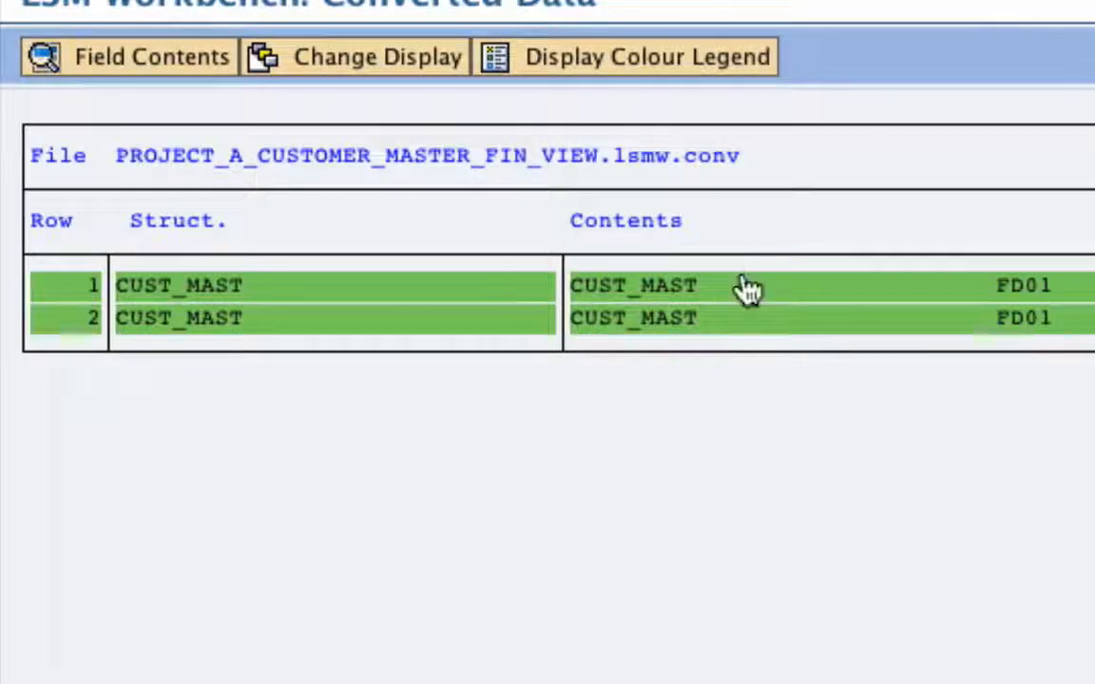
double_click(746, 290)
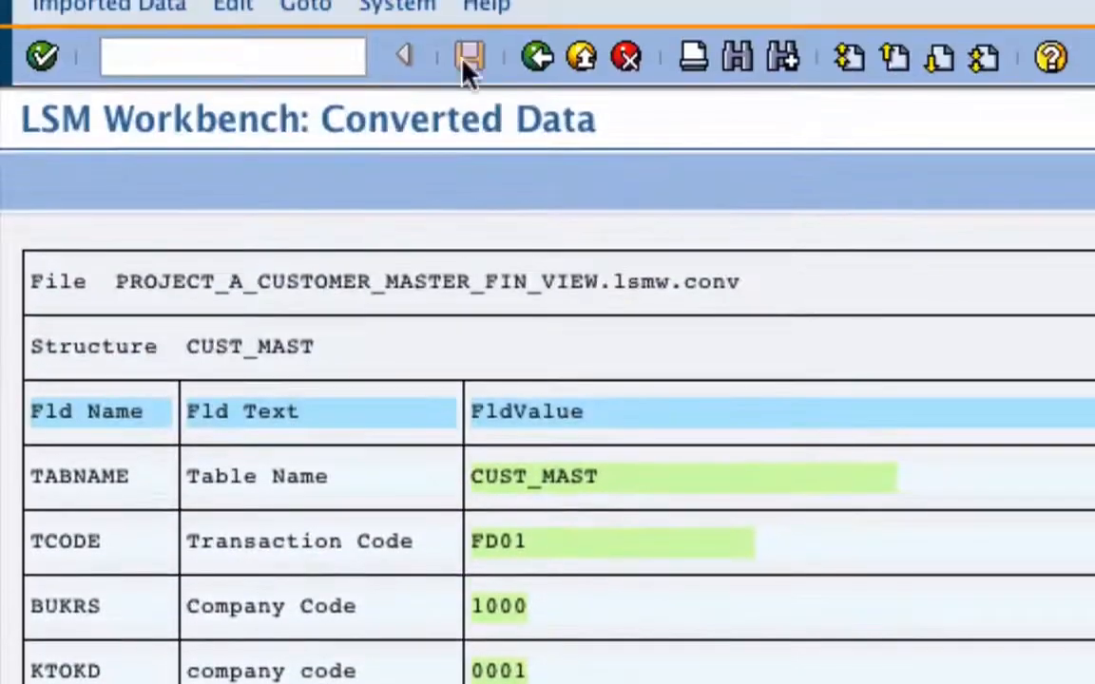
left_click(537, 57)
left_click(537, 57)
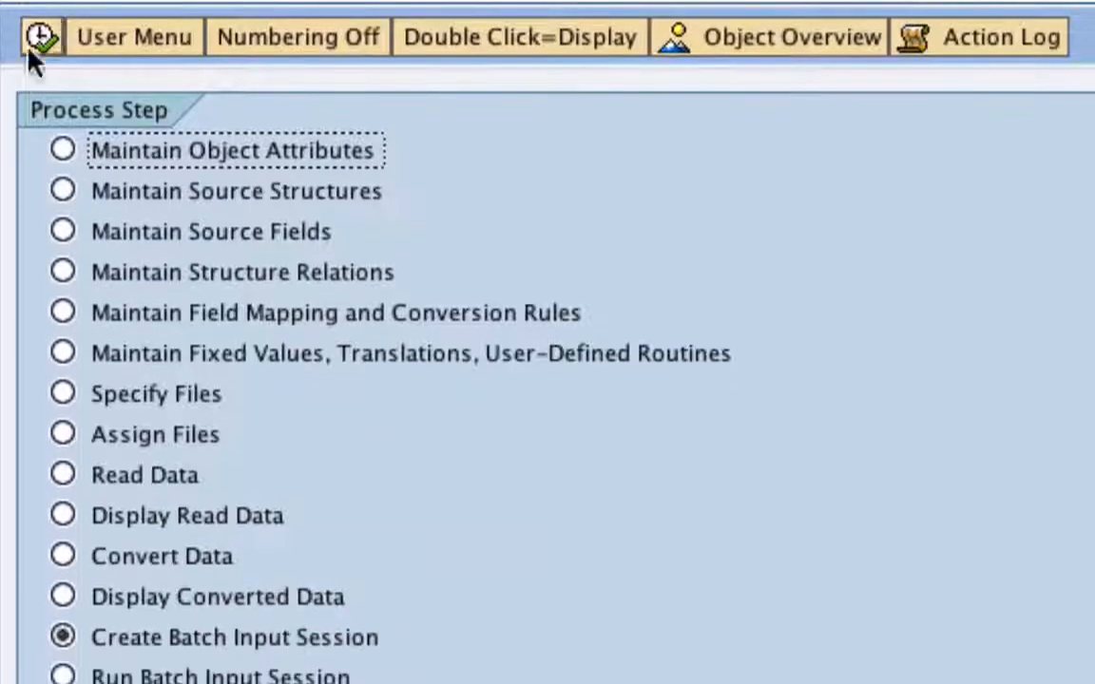
- Create the batch input session for FIN_VIEW from the converted data
left_click(38, 116)
left_click(38, 40)
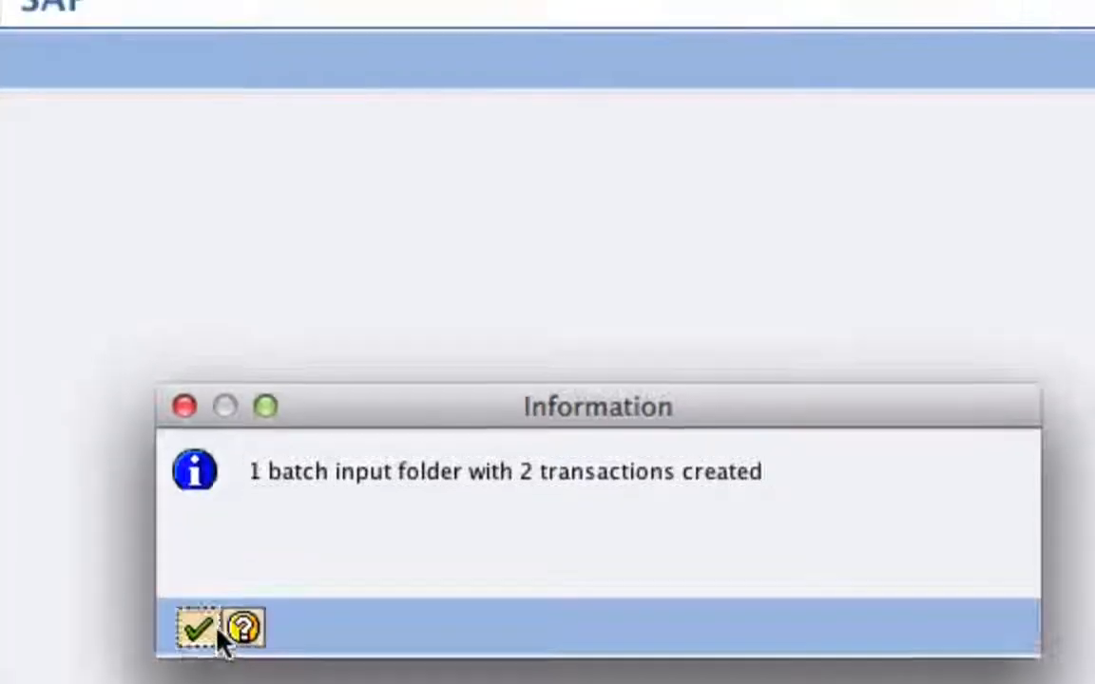
left_click(199, 608)
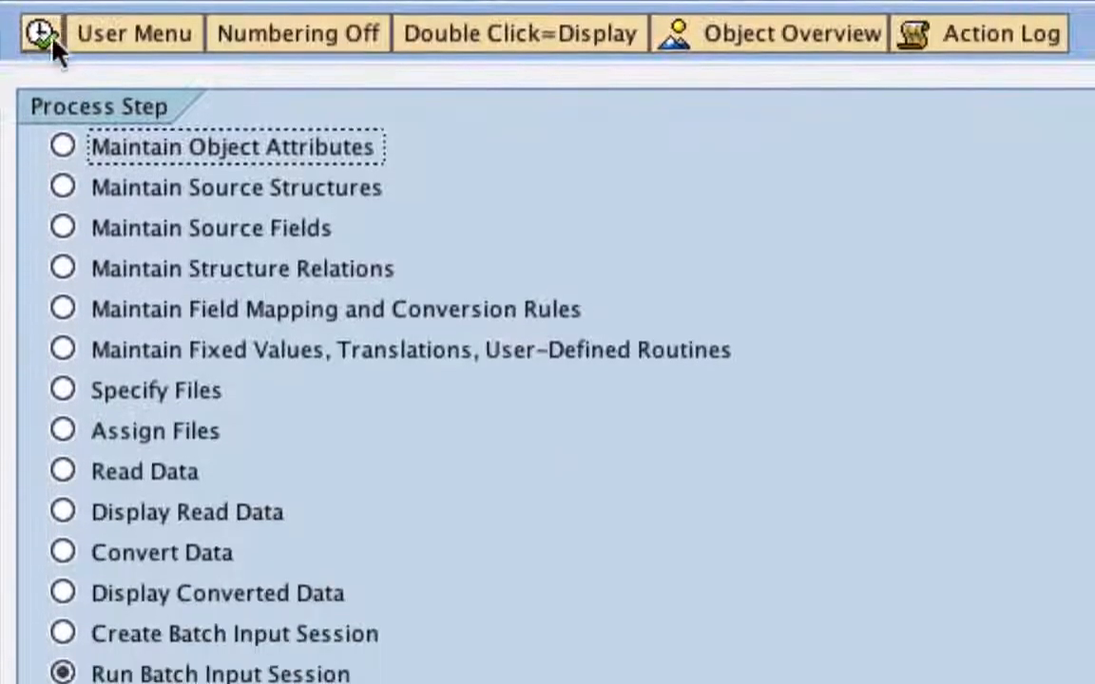
- Open the Run Batch Input Session process step and process the new FIN_VIEW session in background mode
left_click(43, 198)
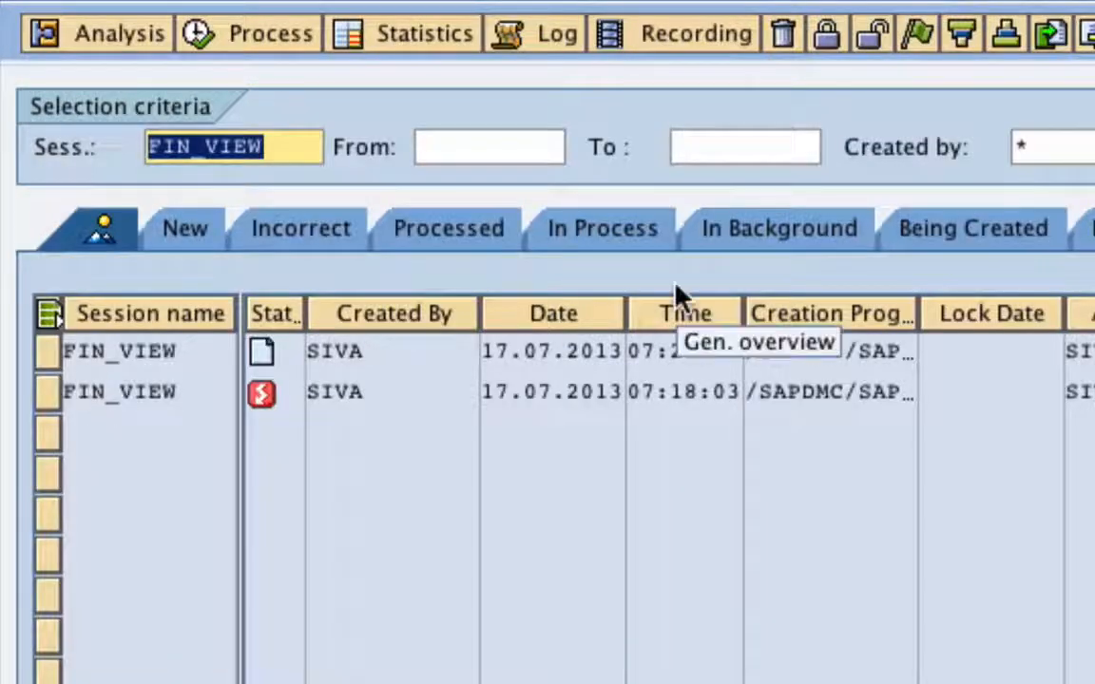
left_click(48, 354)
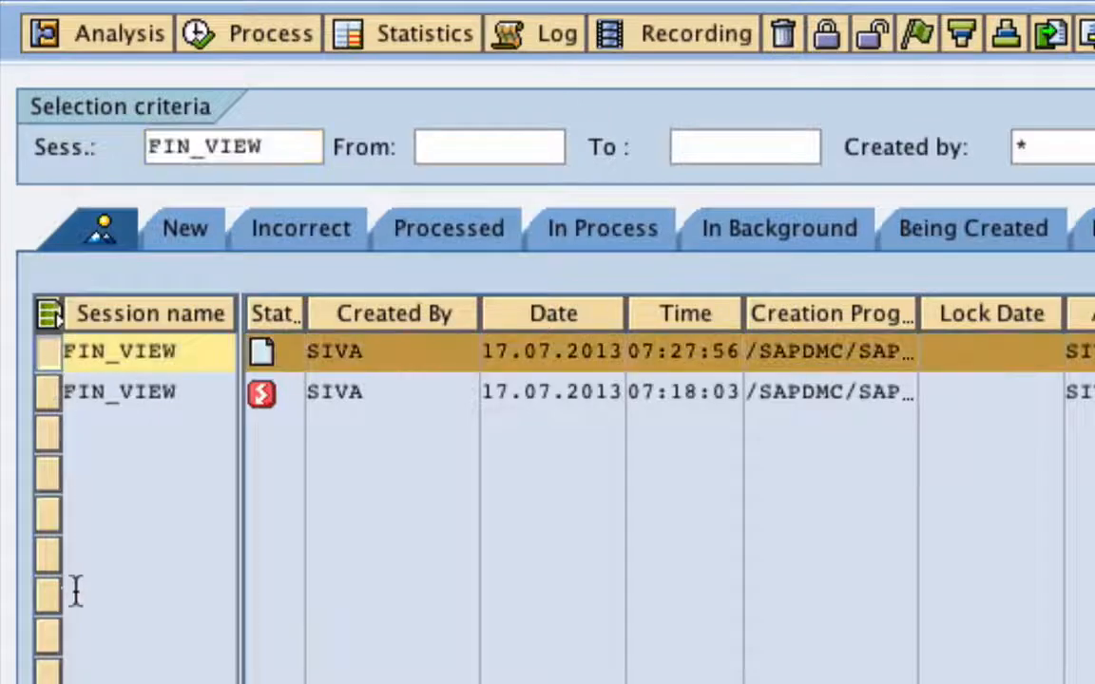
left_click(269, 34)
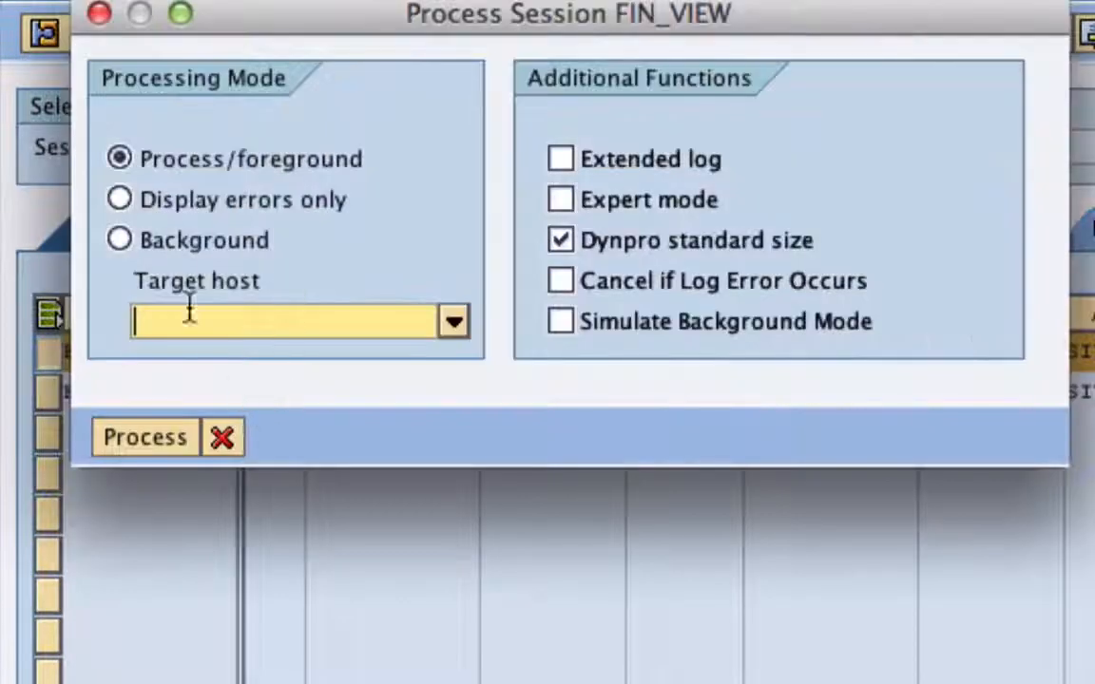
left_click(120, 240)
left_click(142, 439)
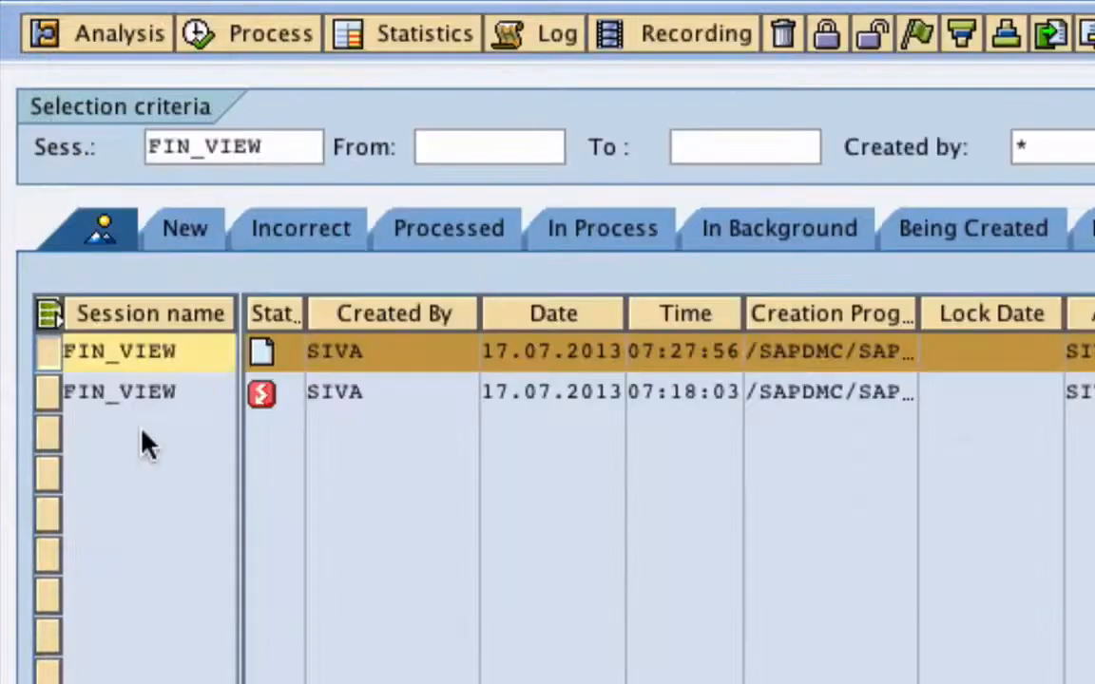
- Open the analysis log of the new FIN_VIEW session, refresh it, and review the messages for both customer transactions
double_click(173, 353)
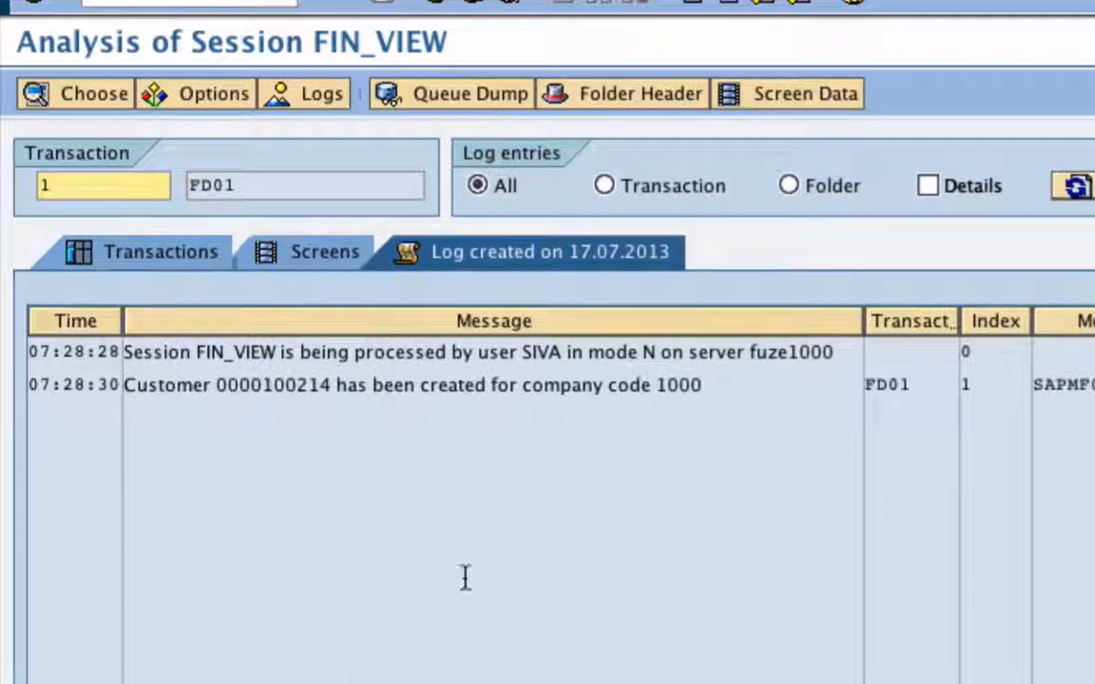
left_click_drag(733, 396, 128, 394)
left_click(1075, 186)
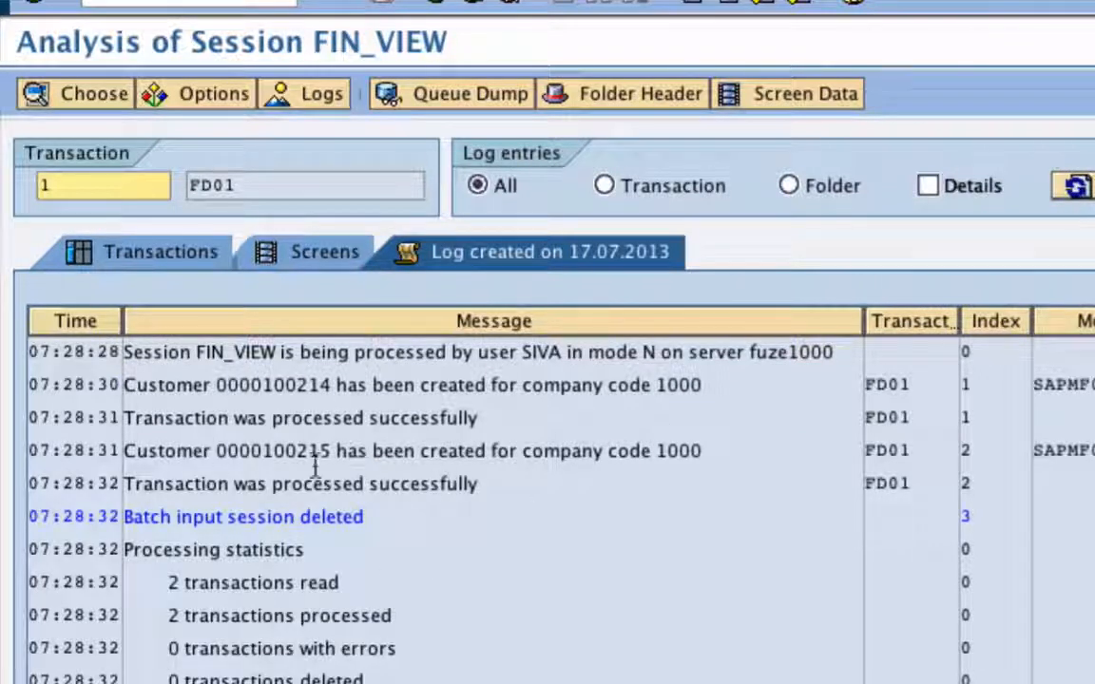
left_click_drag(547, 484, 29, 446)
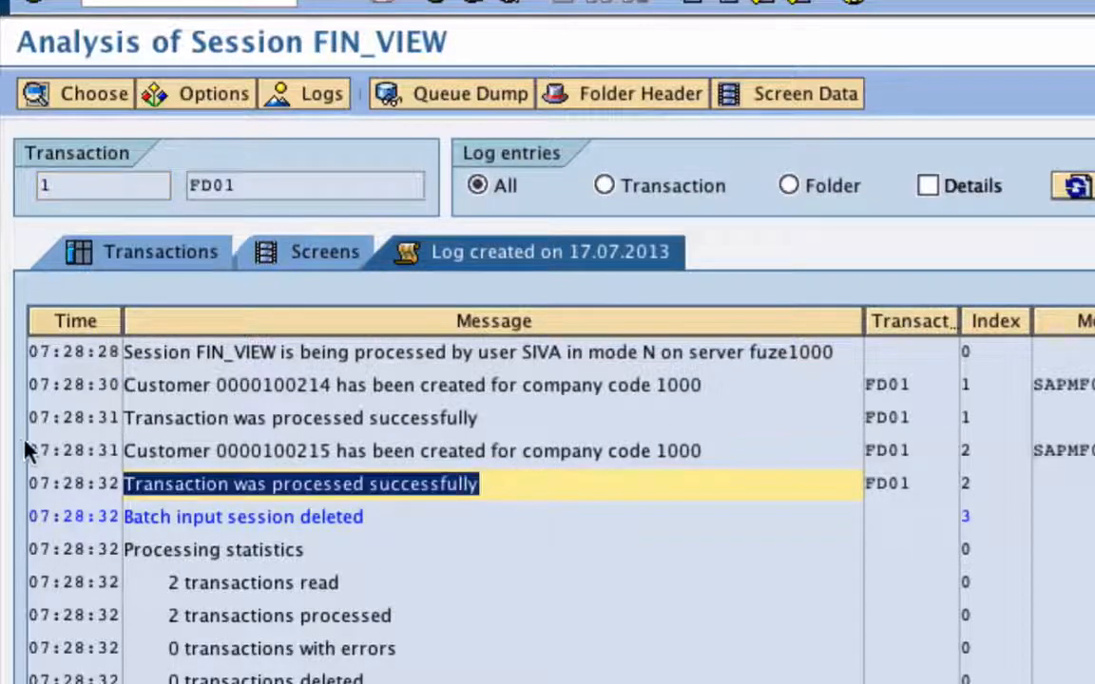
left_click_drag(219, 384, 330, 383)
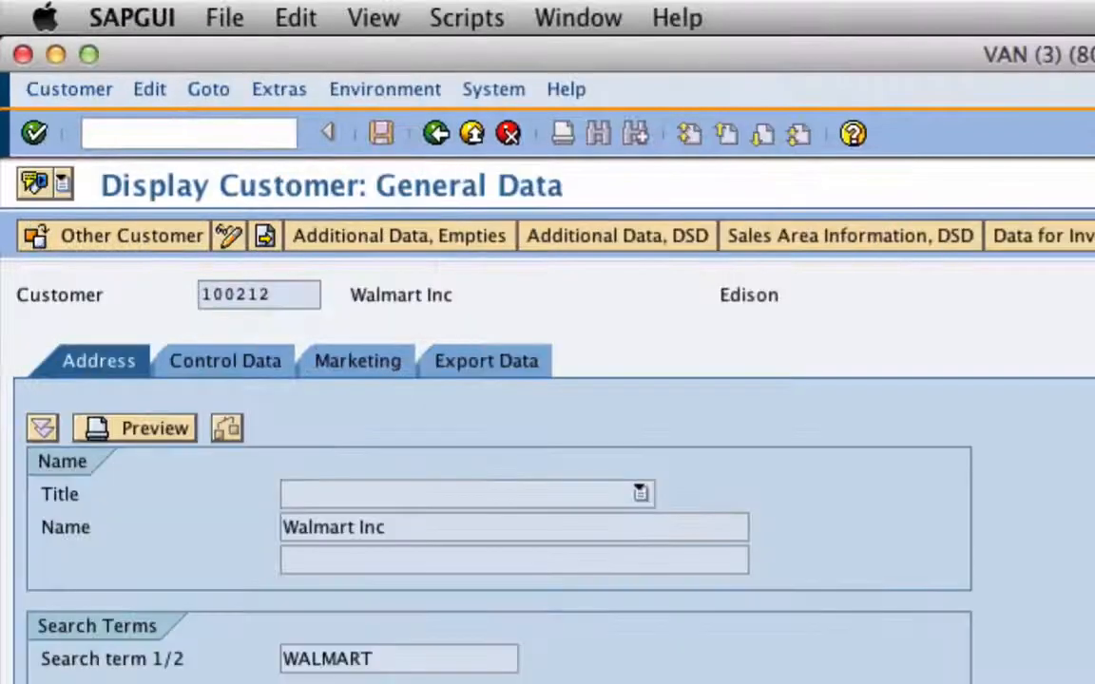
- Display the second newly created customer by entering its customer number, and check the postal code in its address data
left_click(437, 134)
type("1")
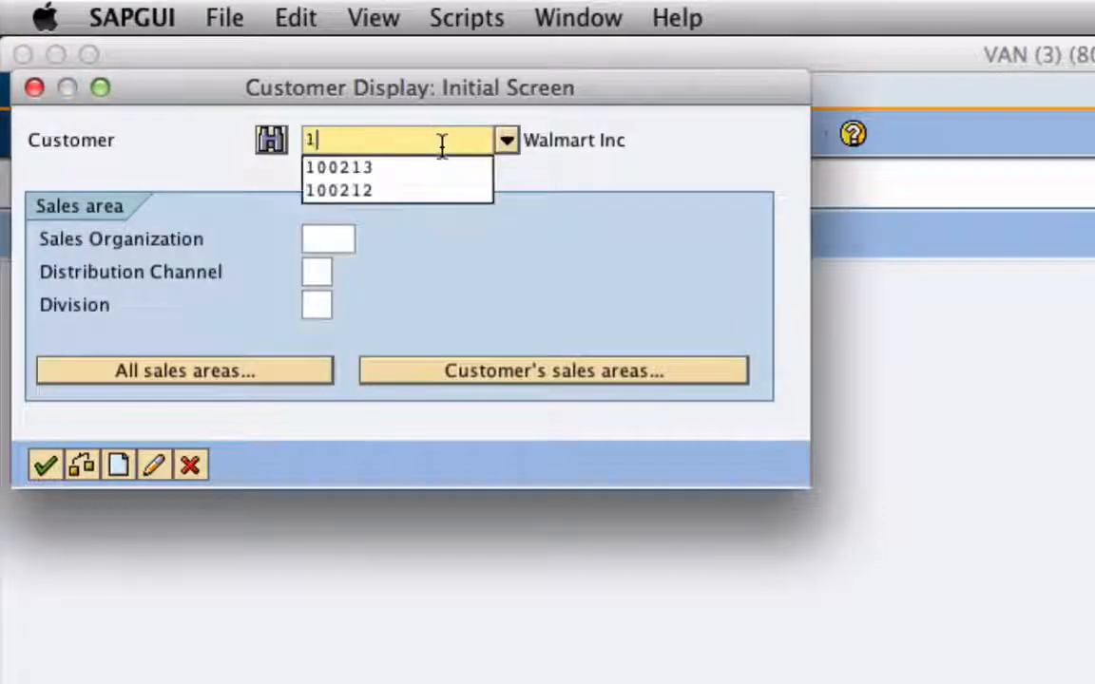
type("0021")
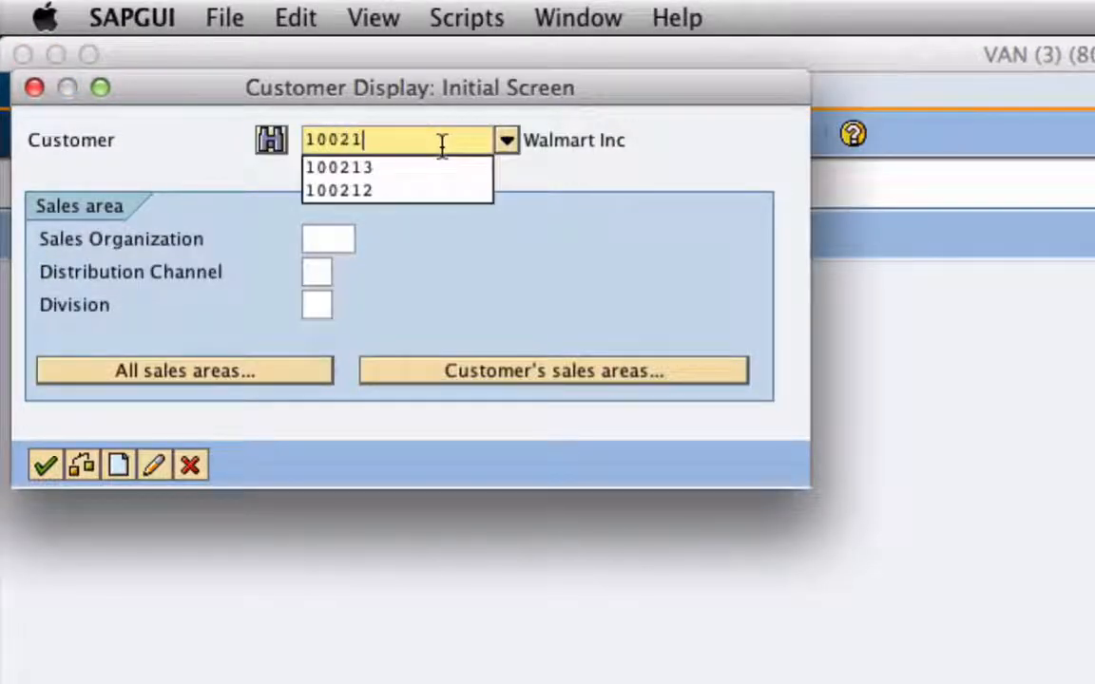
type("5")
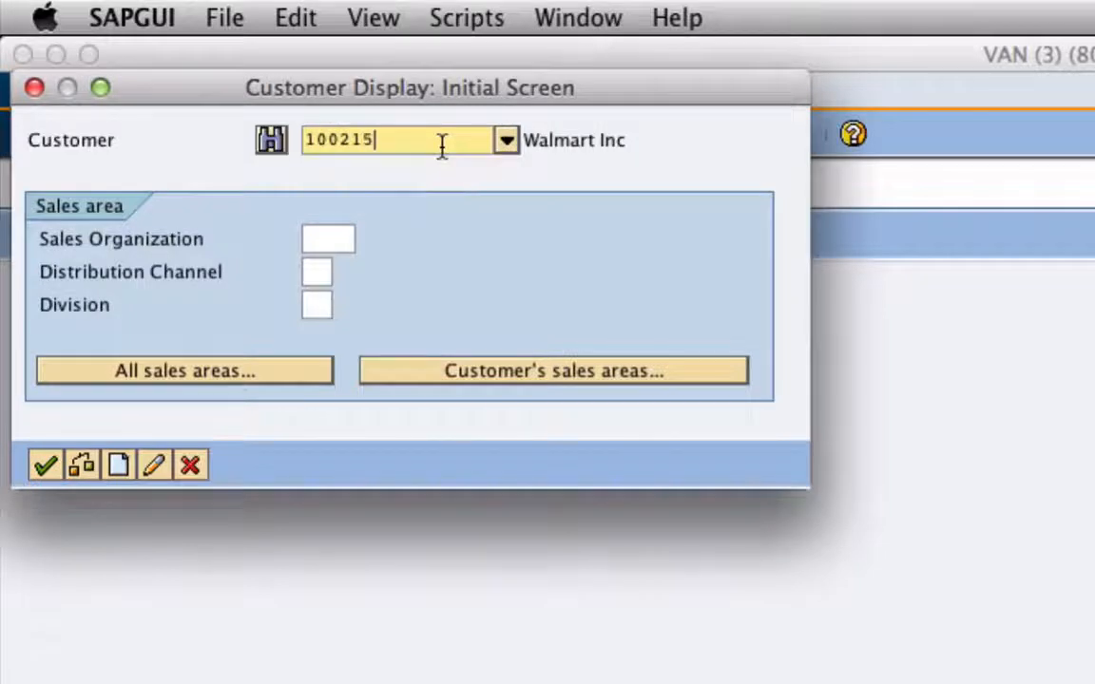
left_click(47, 464)
left_click(465, 537)
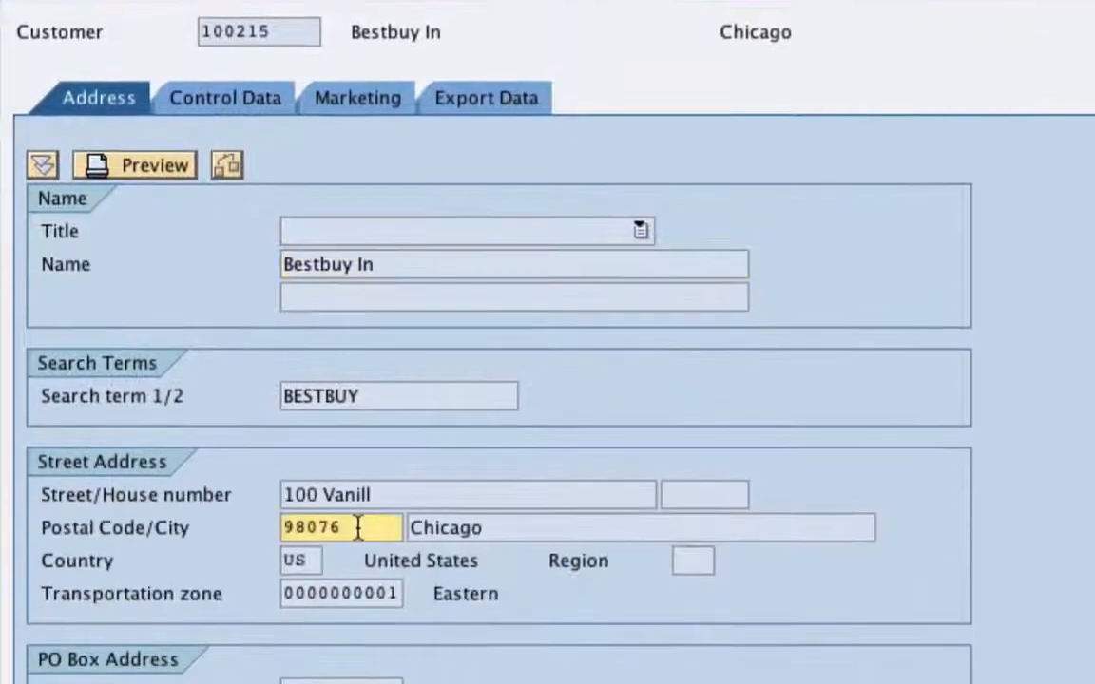
left_click_drag(359, 525, 193, 525)
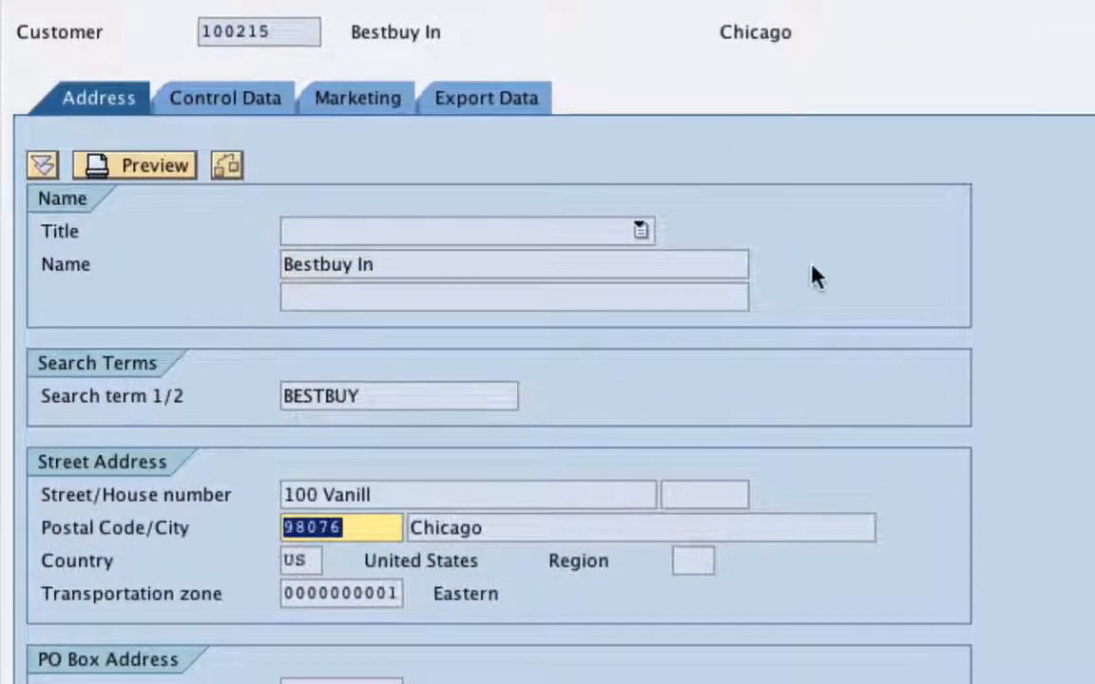